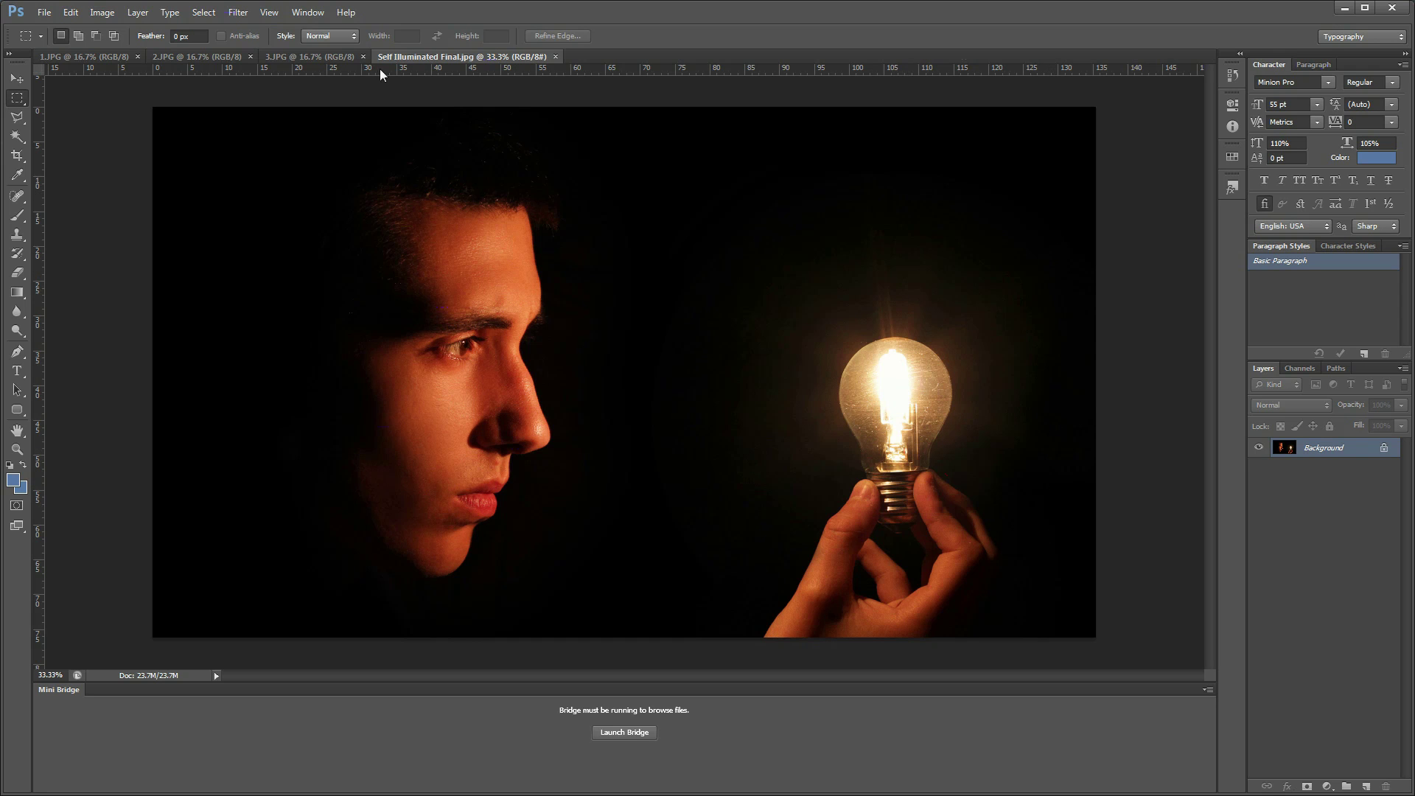
Review the source photos 1.JPG, 2.JPG and 3.JPG and the finished composite Self Illuminated Final.jpg.
left_click(93, 57)
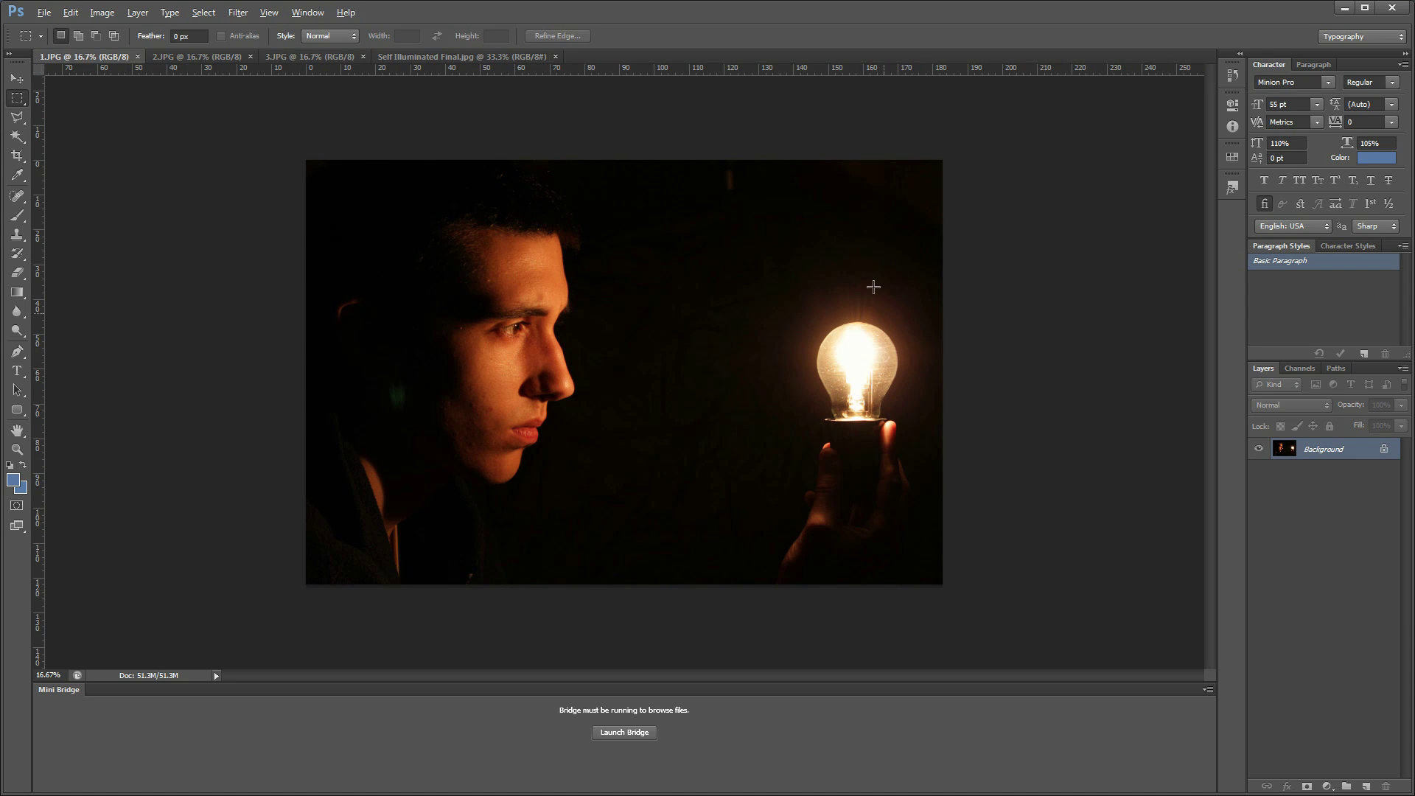
key("ctrl+plus")
scroll(867, 269, "up", 1)
scroll(868, 269, "down", 1)
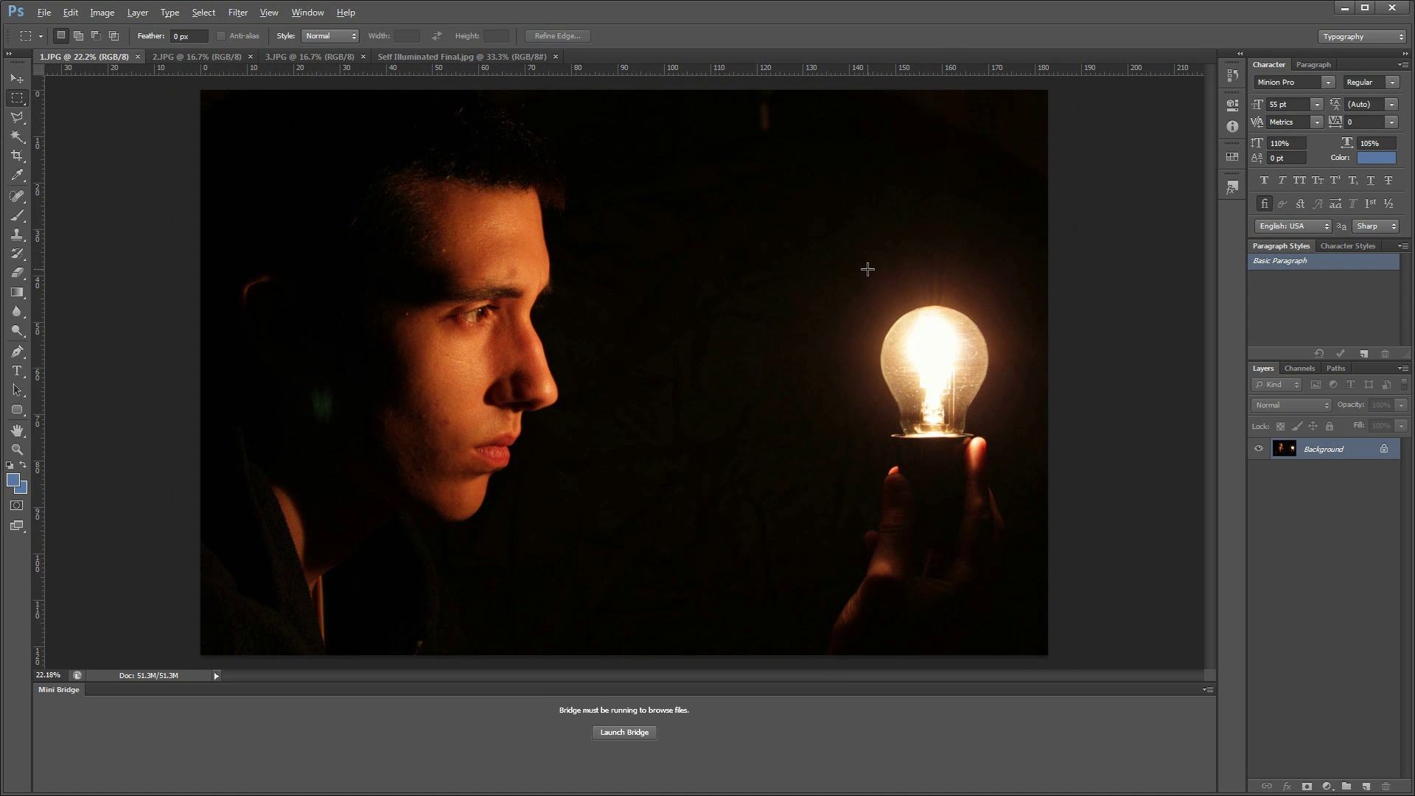
left_click(219, 57)
scroll(772, 289, "up", 1)
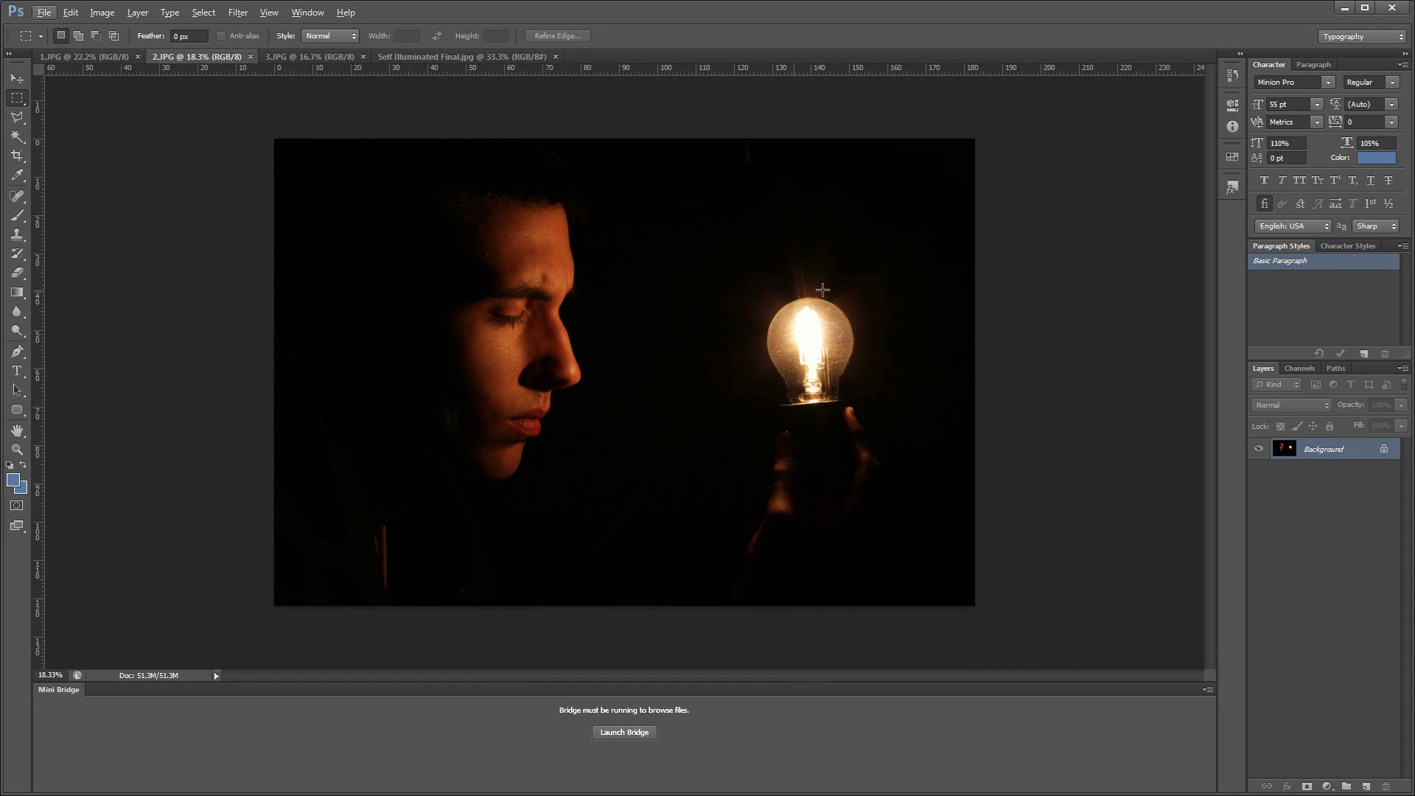
left_click(310, 57)
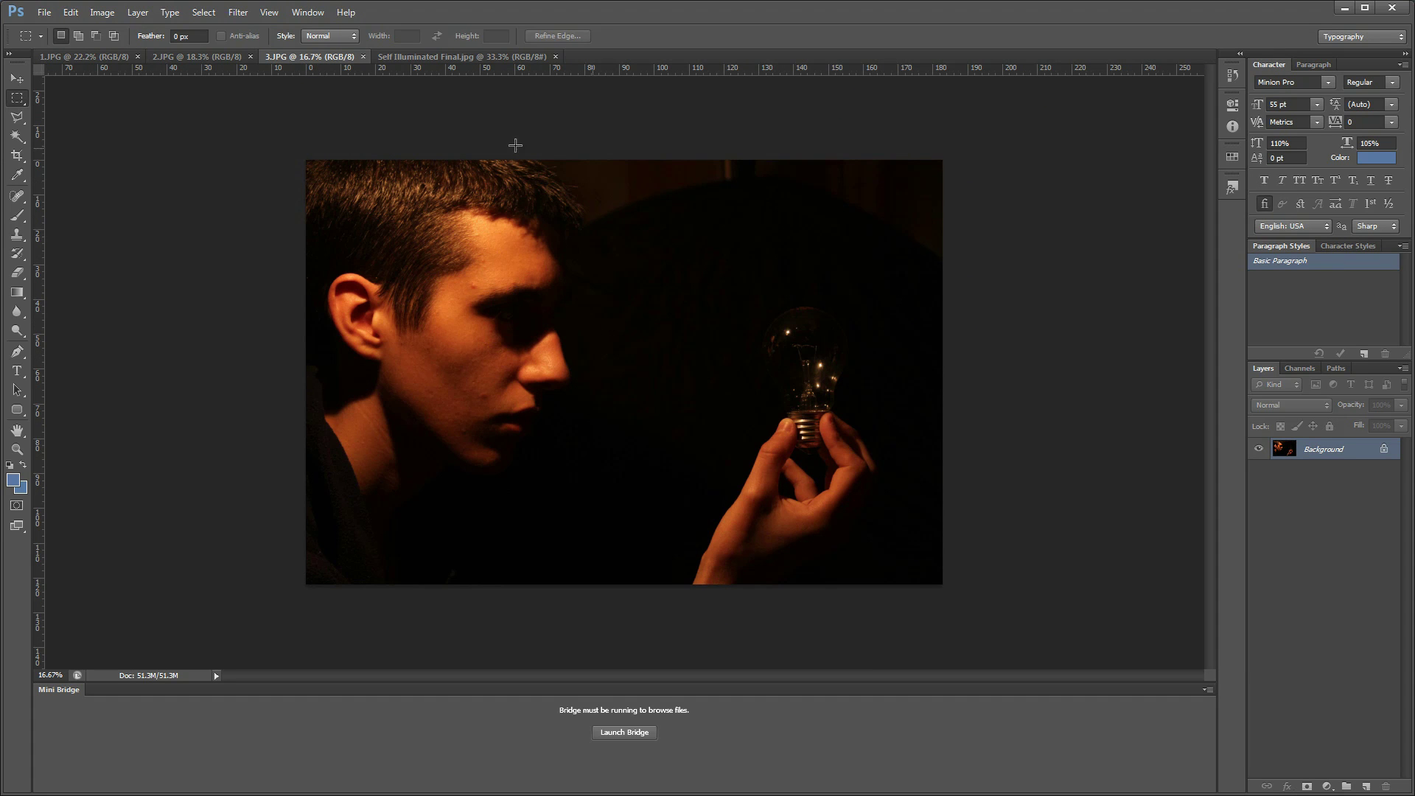
left_click(185, 57)
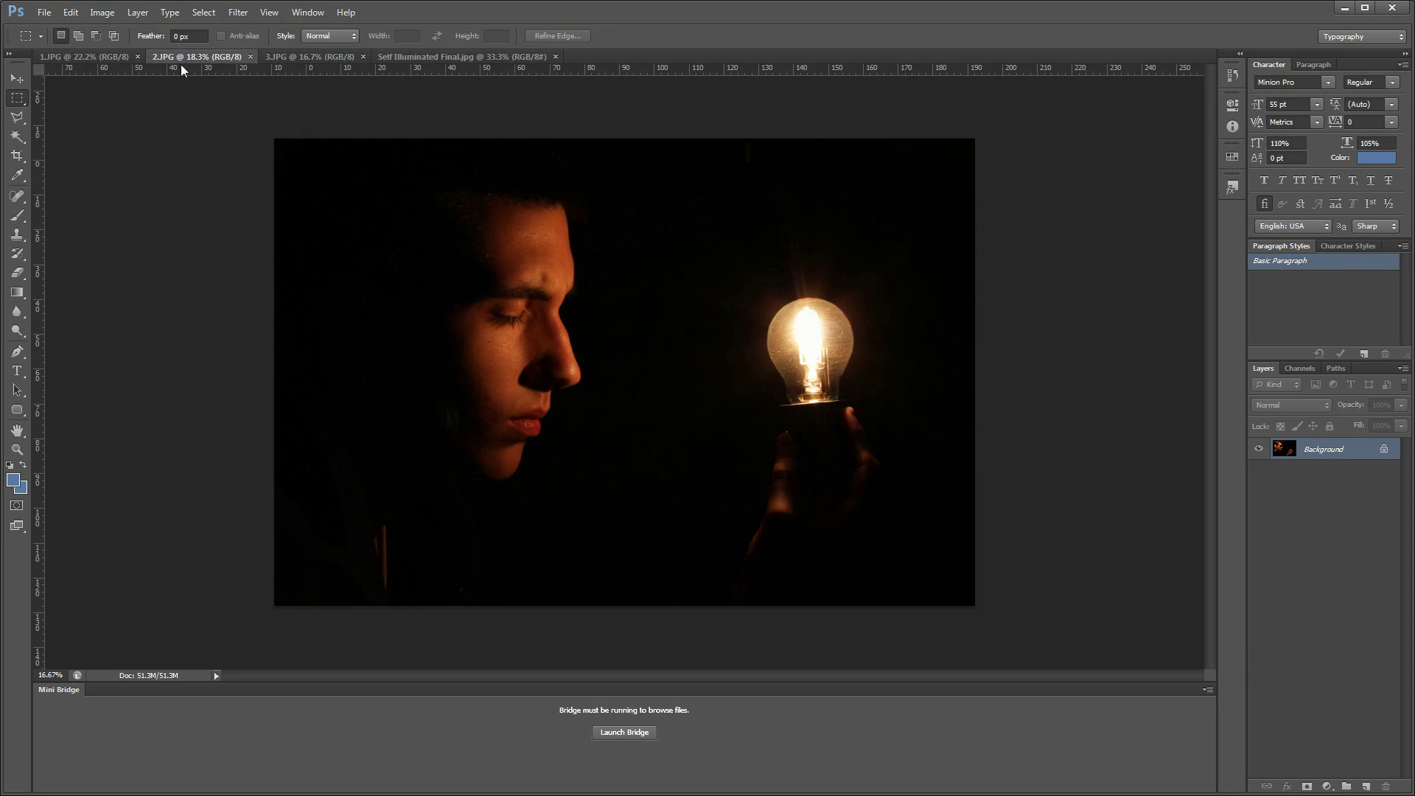
left_click(85, 57)
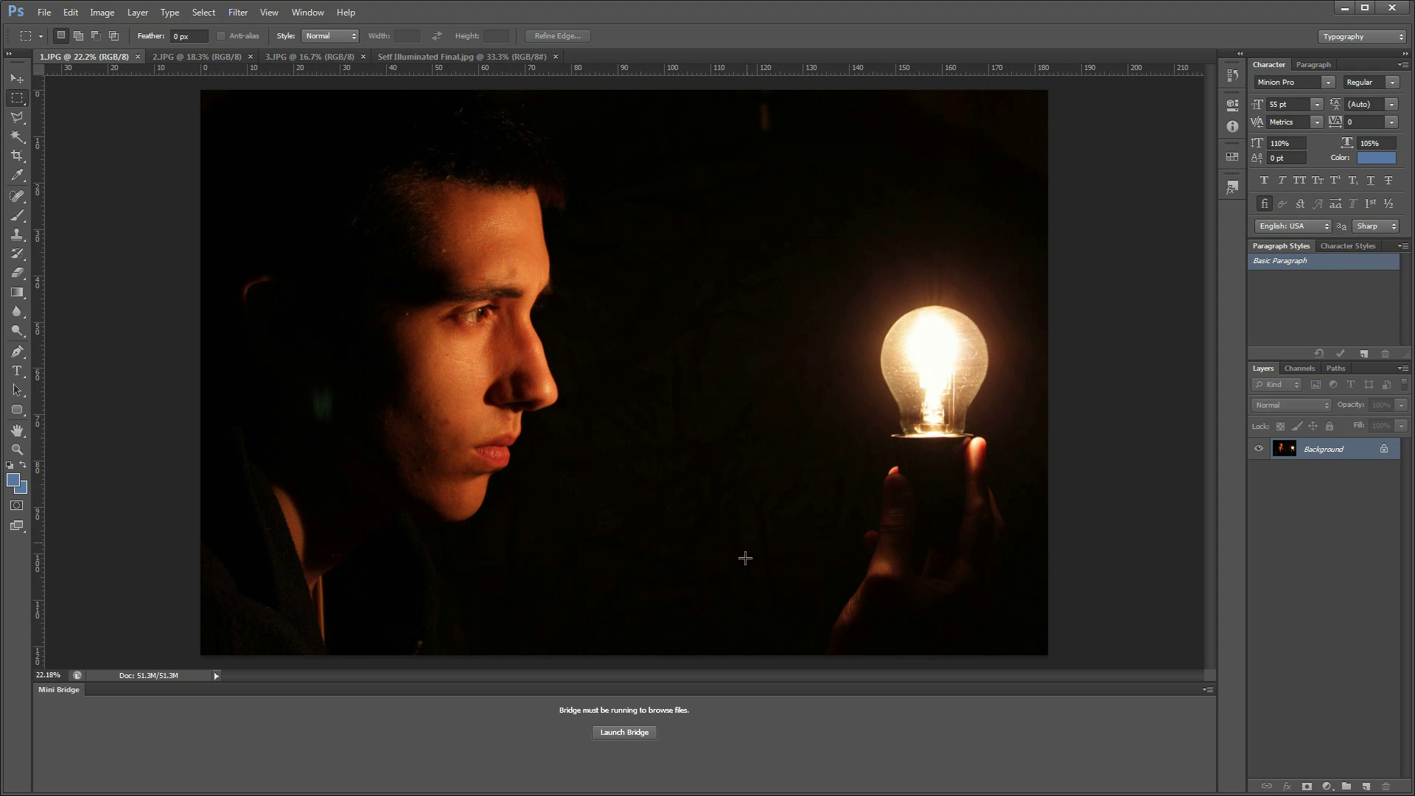
left_click(215, 57)
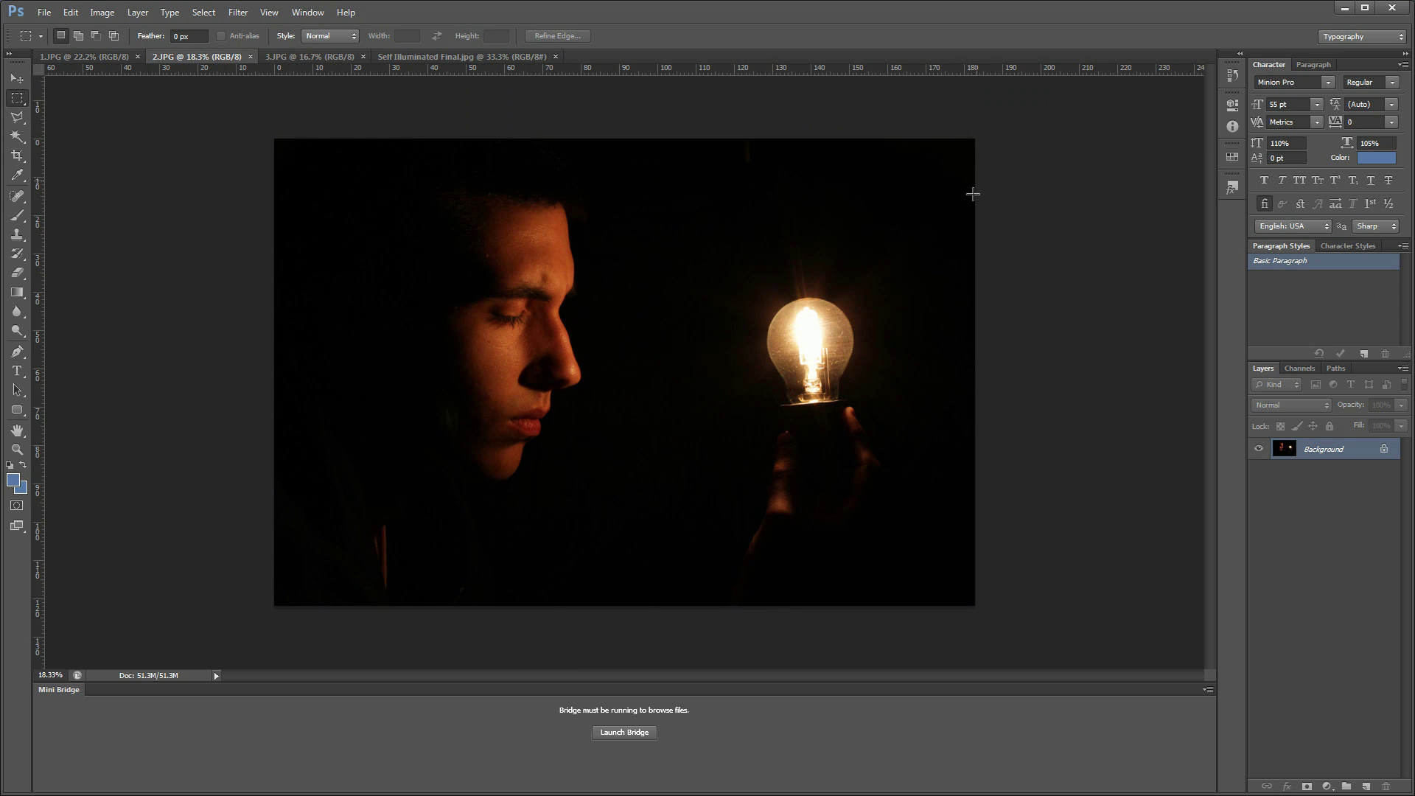
scroll(812, 357, "up", 1)
key("alt")
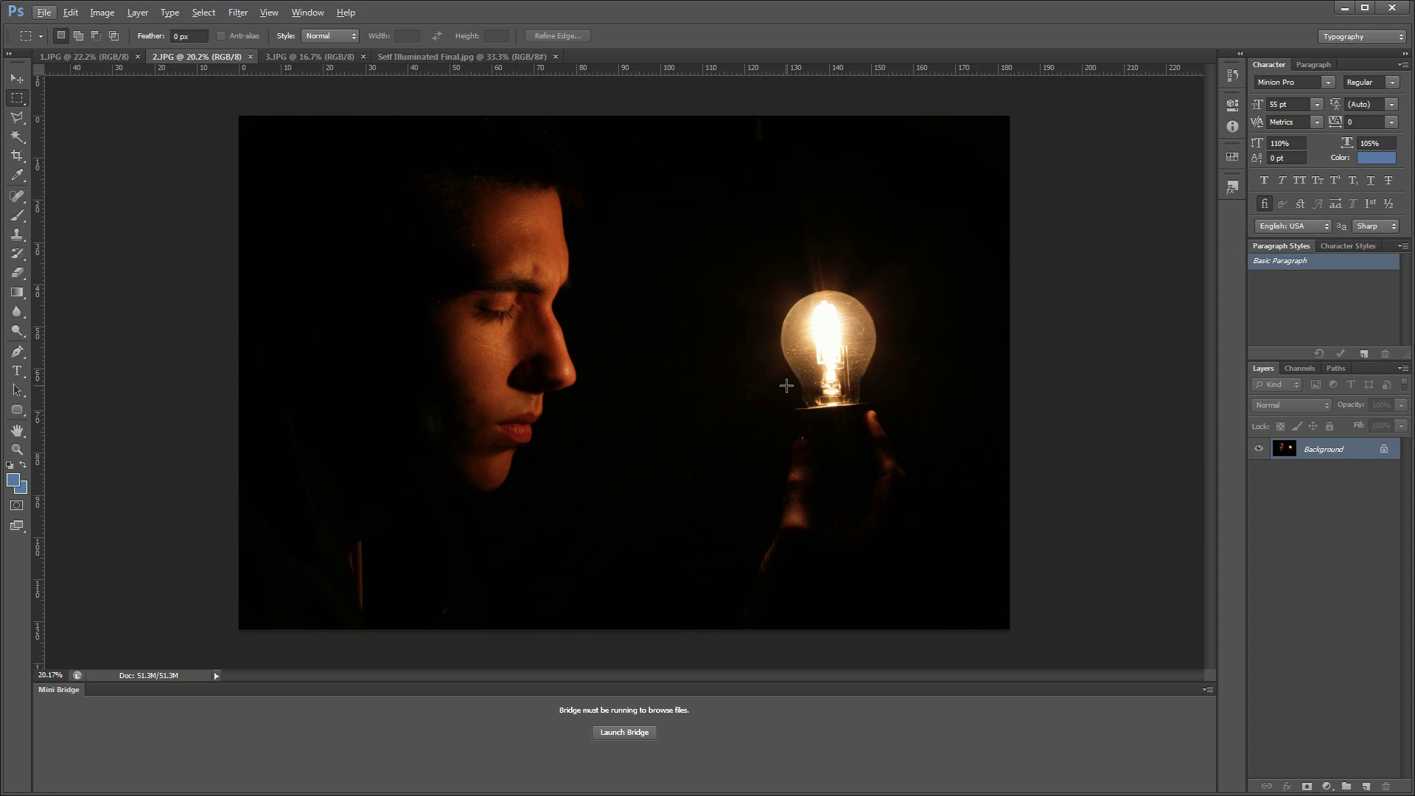
left_click(328, 57)
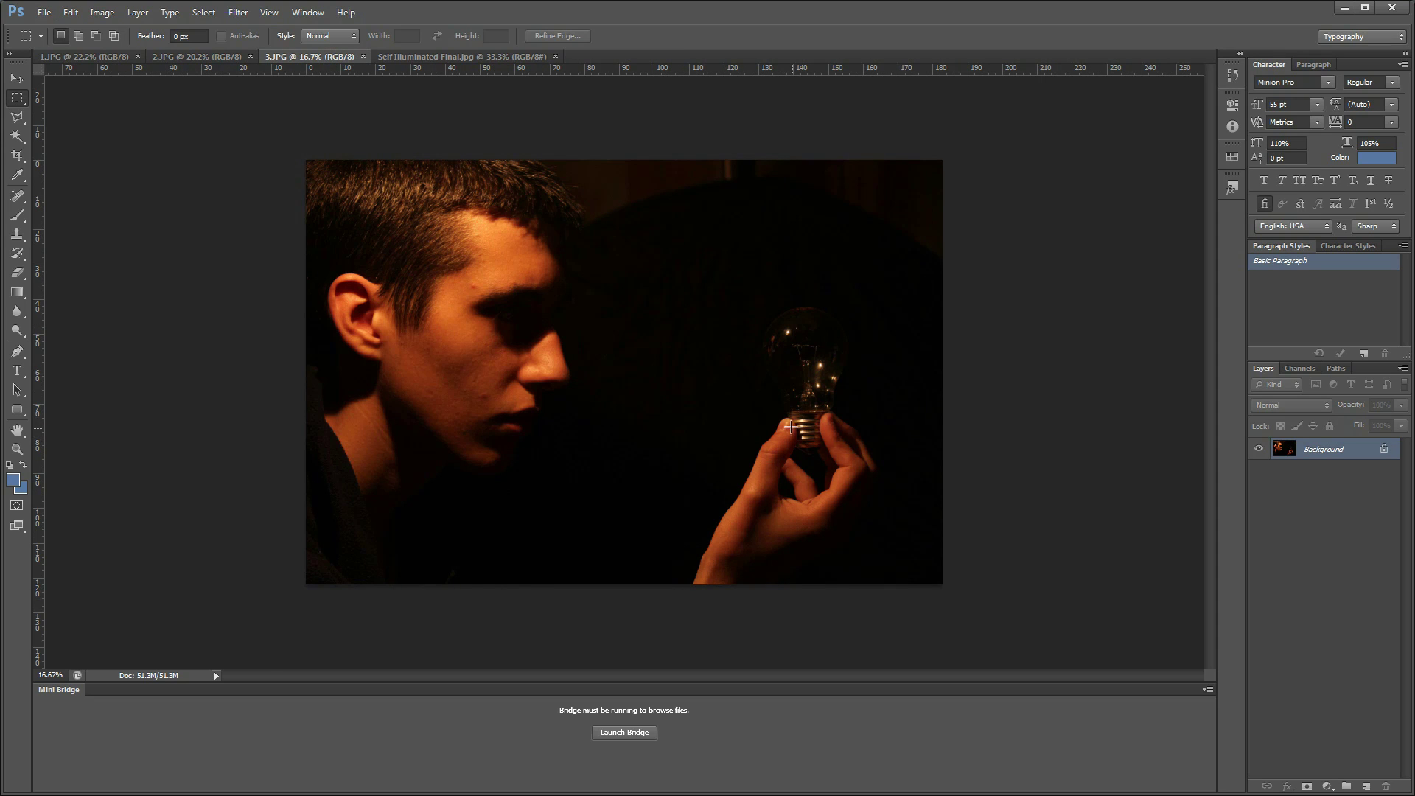
left_click(196, 57)
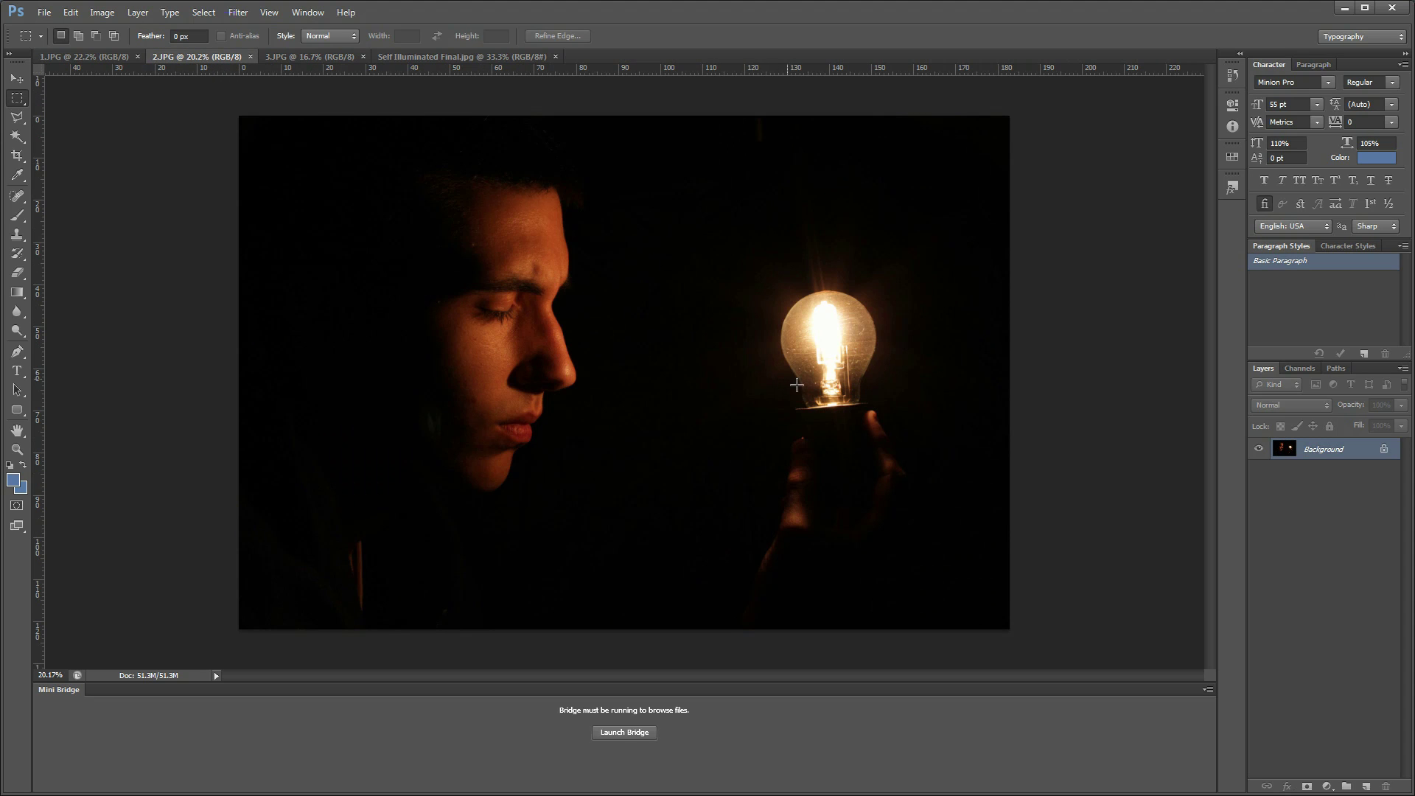
left_click(289, 53)
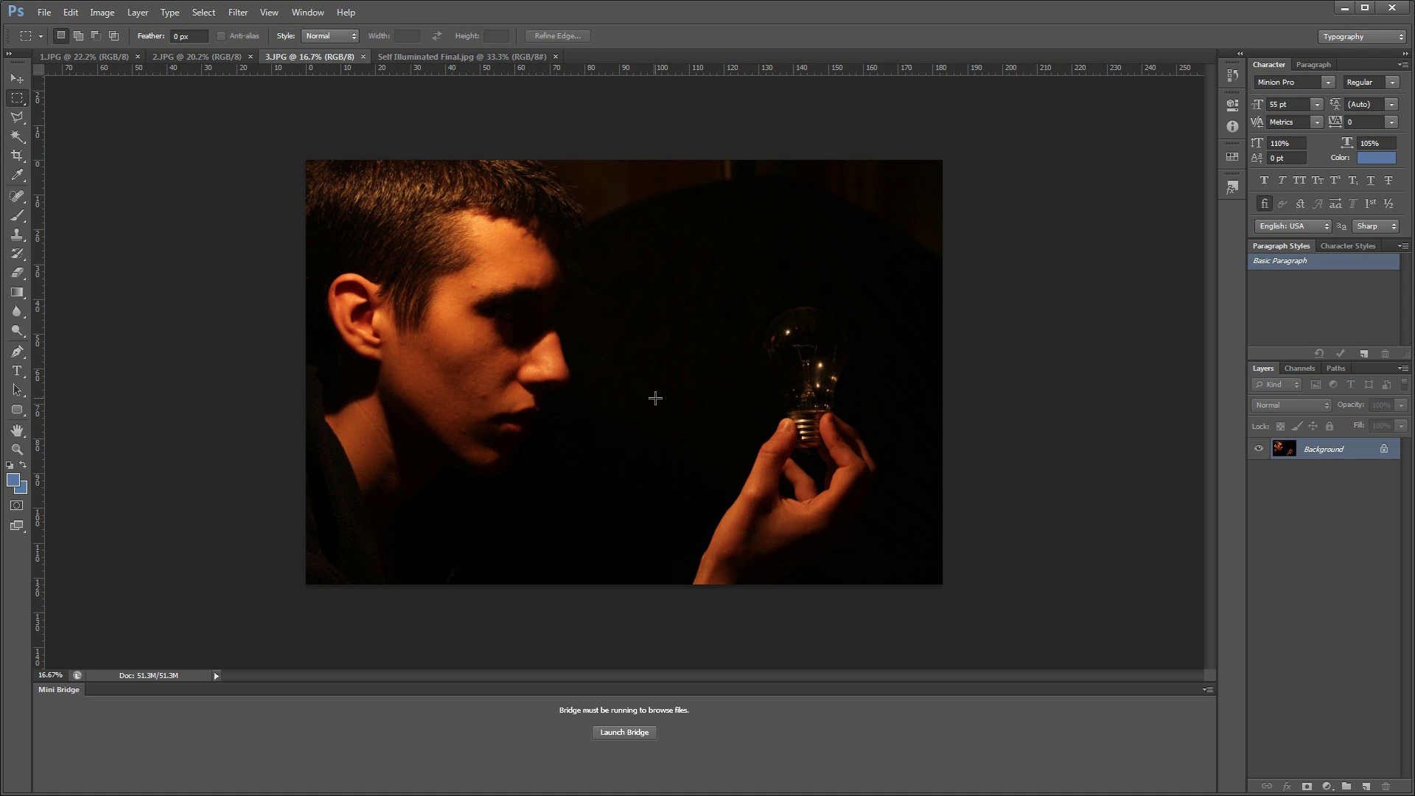
left_click(521, 55)
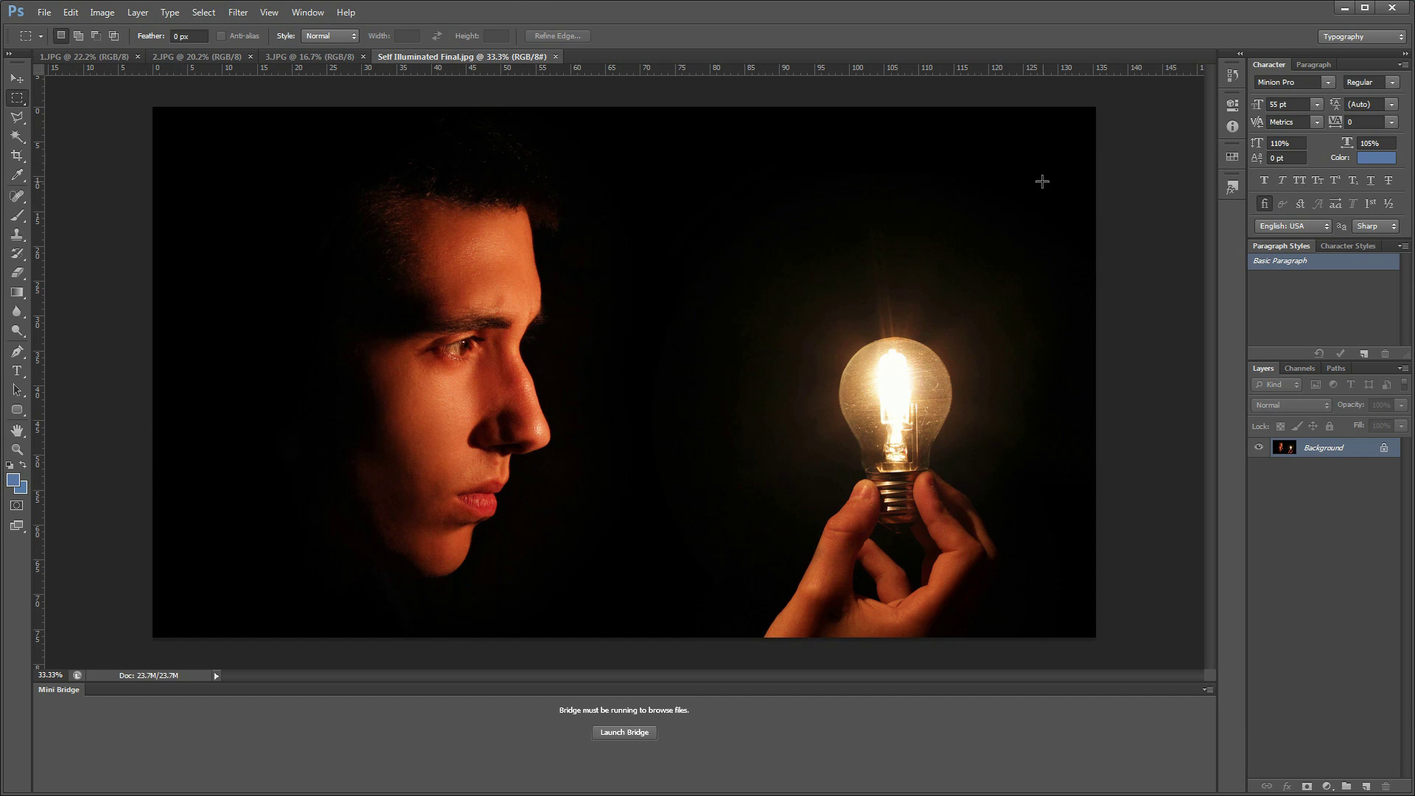
Unlock the background layer of 1.JPG and rename it as 1.
left_click(114, 56)
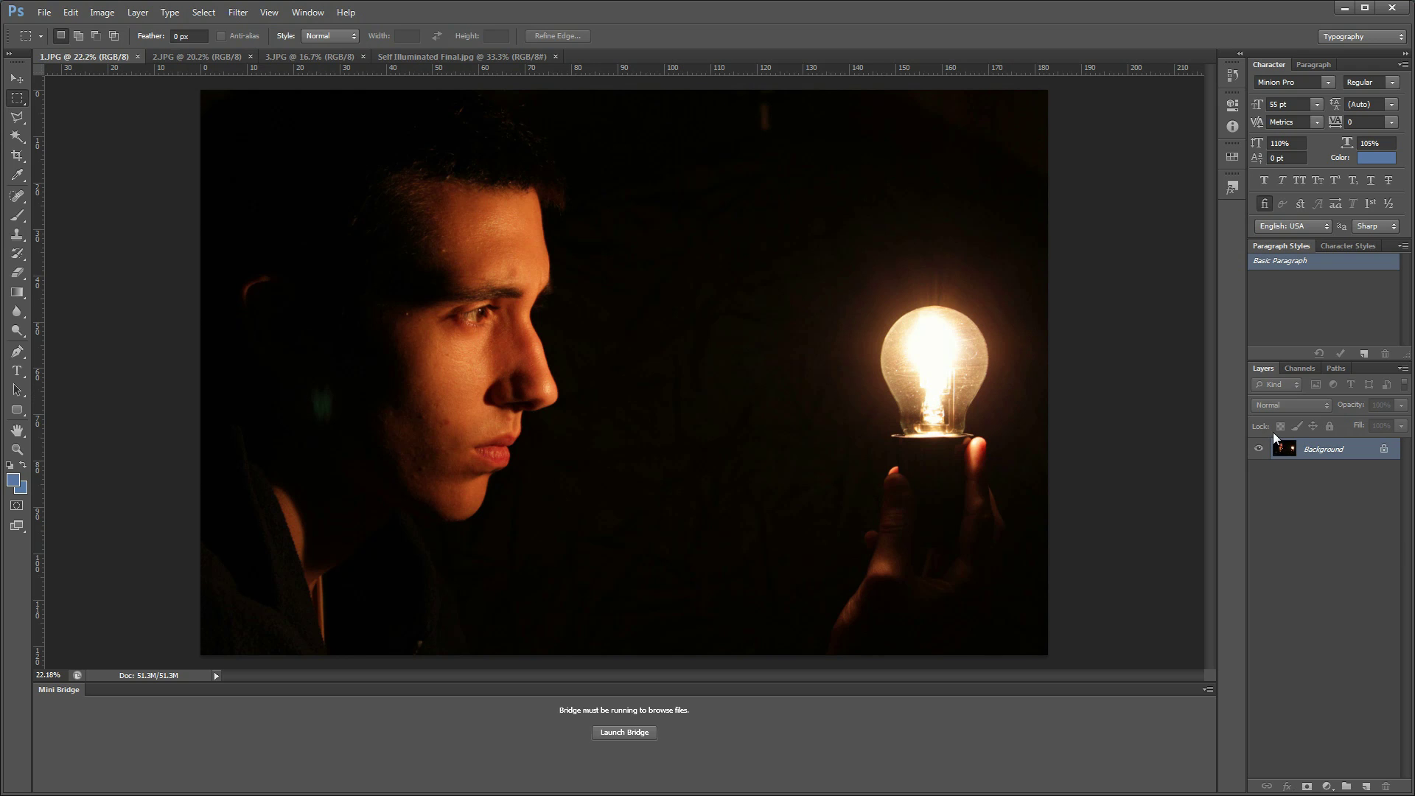
double_click(1284, 453, "alt")
double_click(1328, 453)
type("1")
left_click(1330, 512)
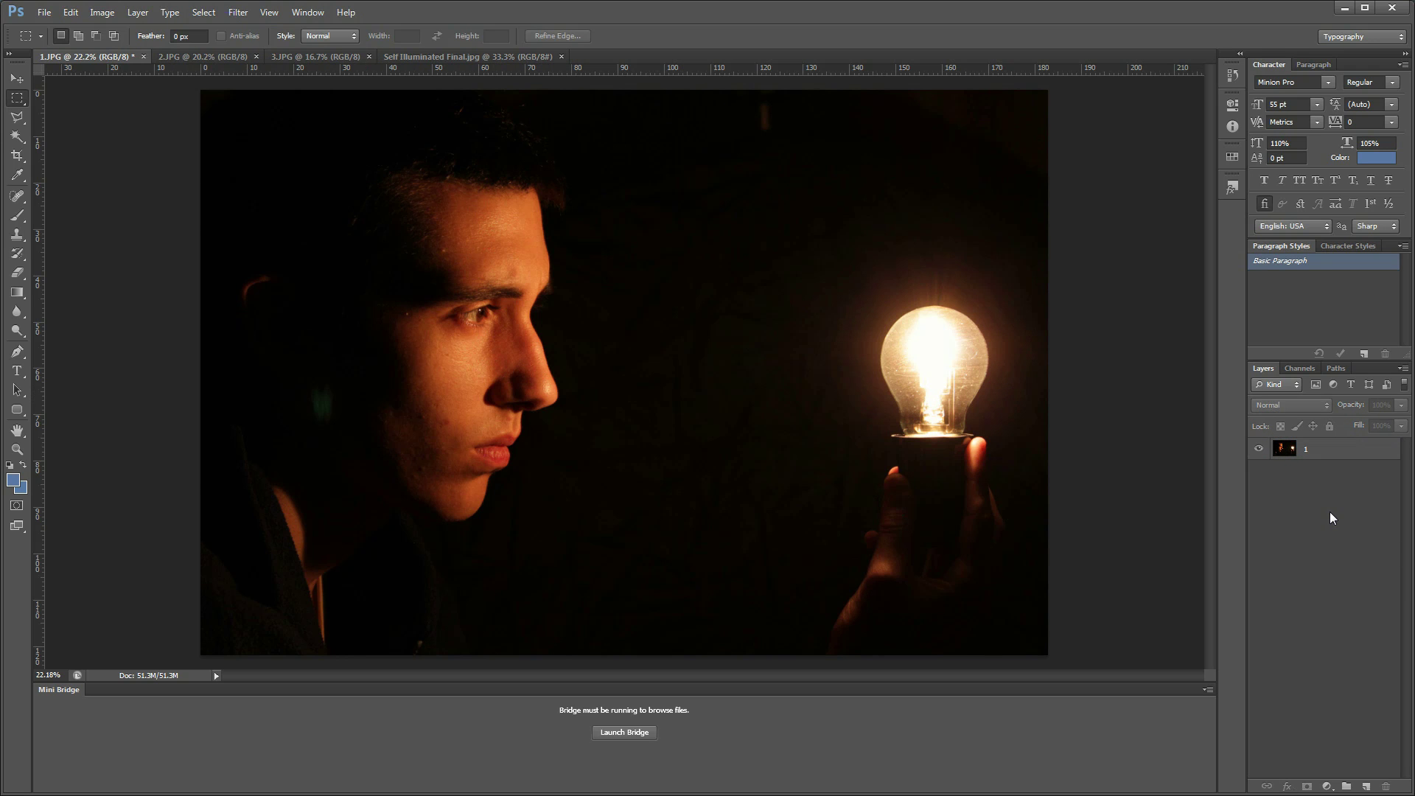
Bring the 2.JPG photo into the 1.JPG document as a layer aligned with the canvas and named 2.
left_click(230, 56)
key("v")
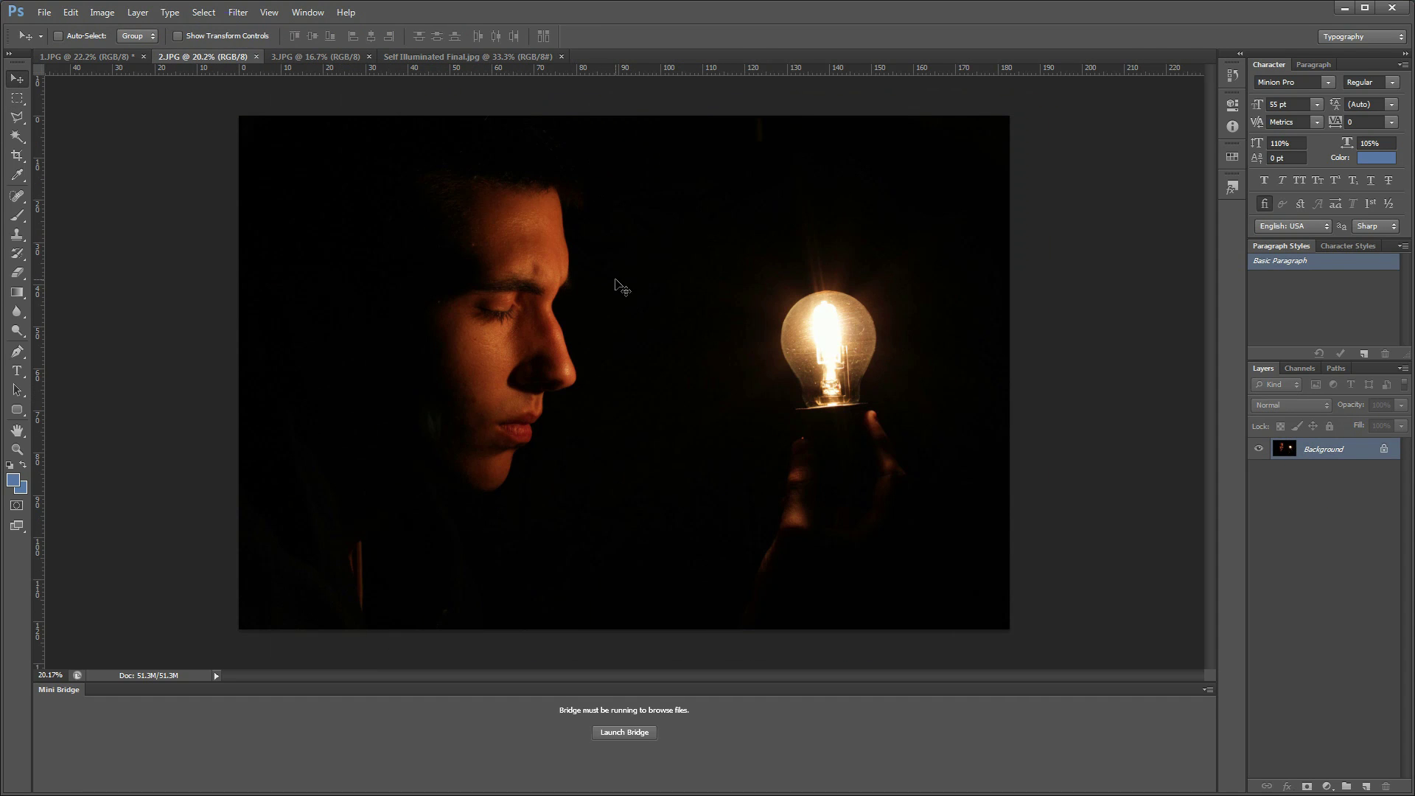
left_click_drag(109, 59, 631, 289)
key("ctrl+t")
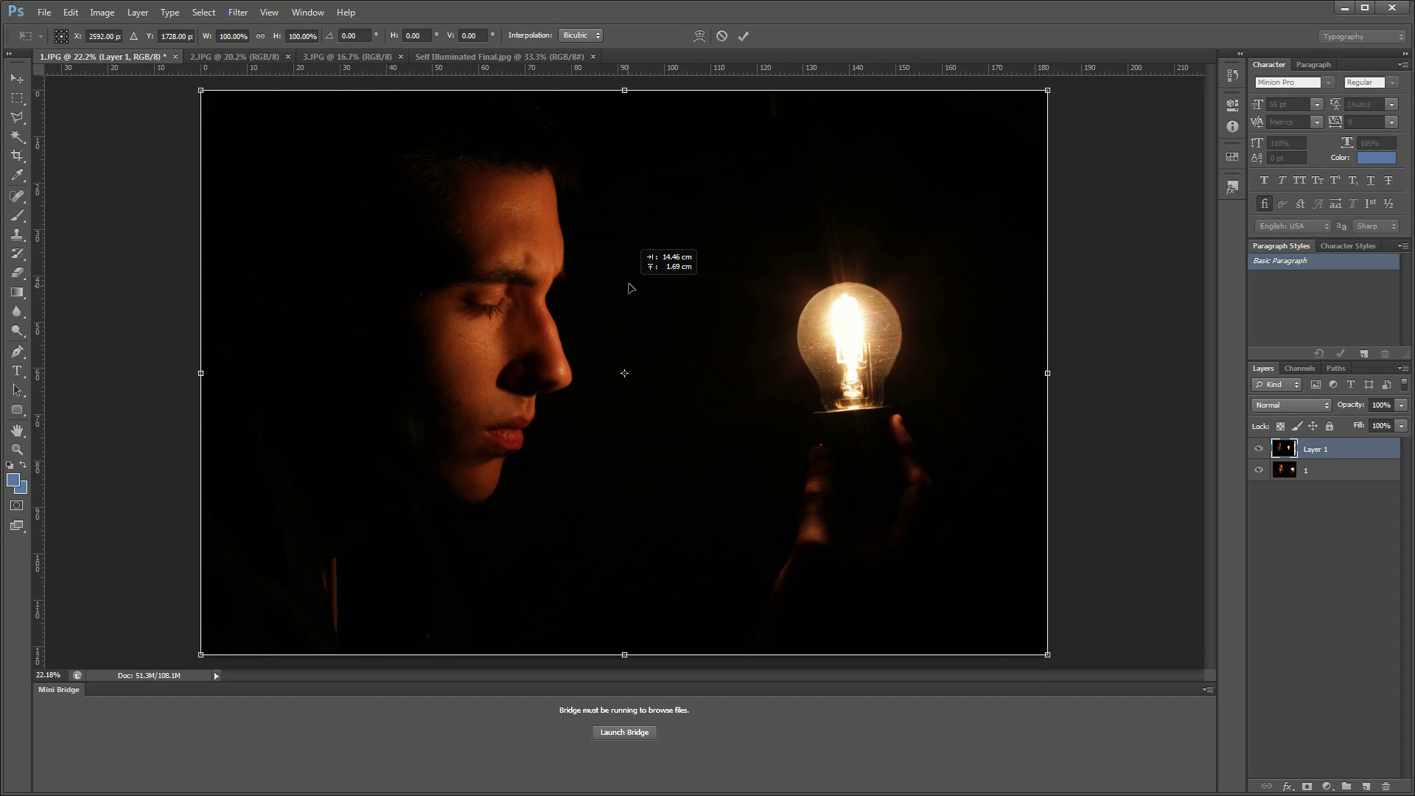
key("Return")
double_click(1316, 449)
type("2")
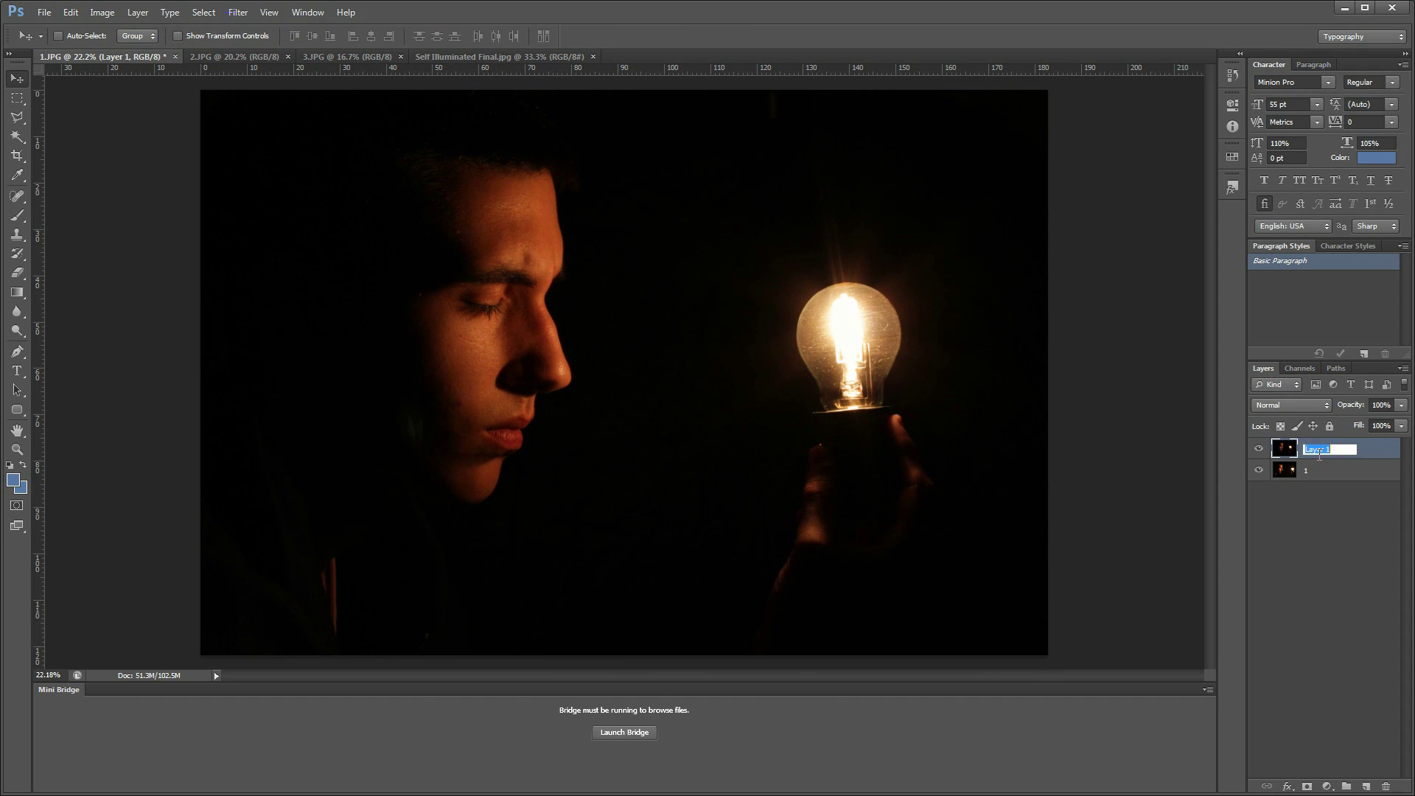
left_click(1249, 529)
Add the 3.JPG photo to the 1.JPG document as a canvas-aligned top layer named 3.
left_click(328, 53)
left_click_drag(451, 222, 689, 369)
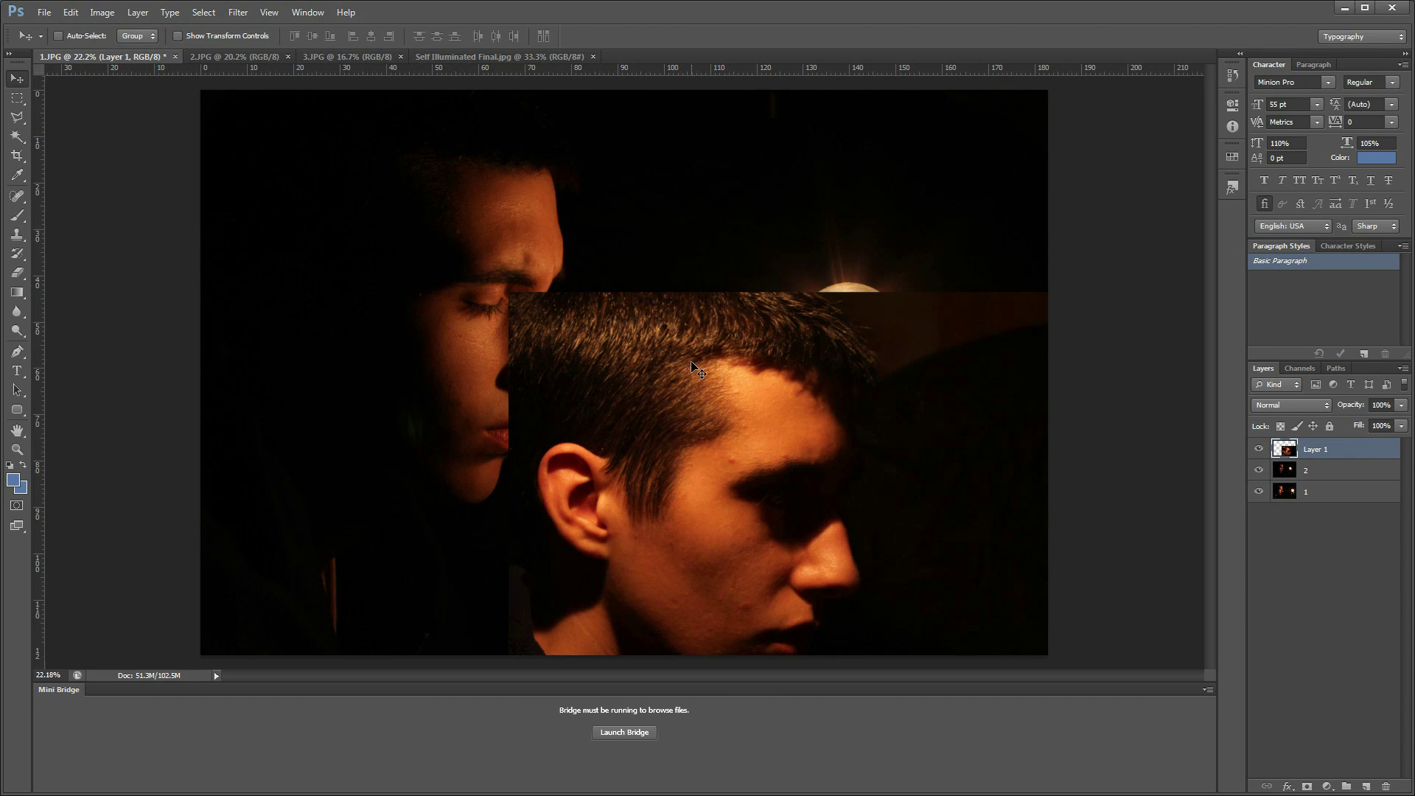
key("ctrl+t")
left_click_drag(802, 496, 491, 296)
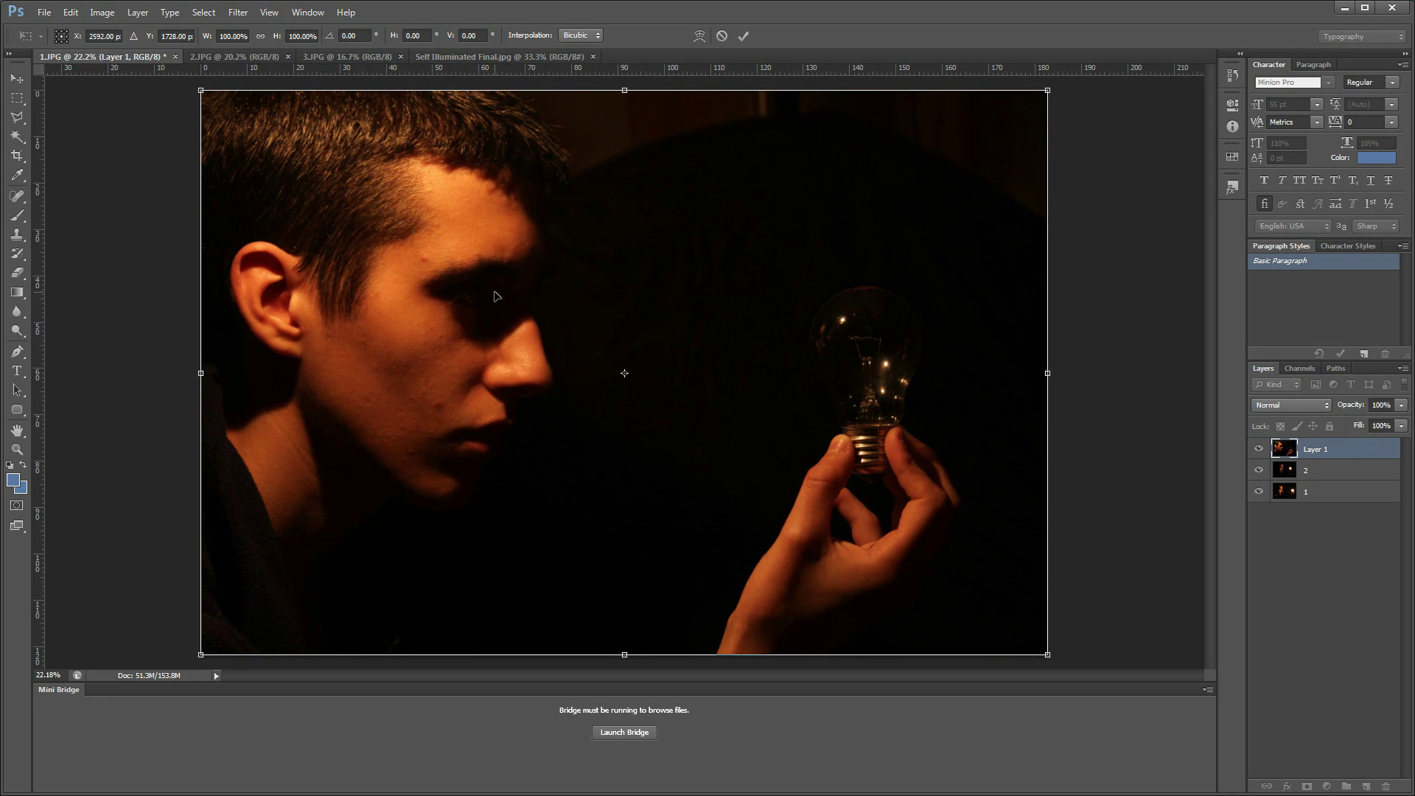
key("Return")
double_click(1314, 449)
type("3")
left_click(1324, 565)
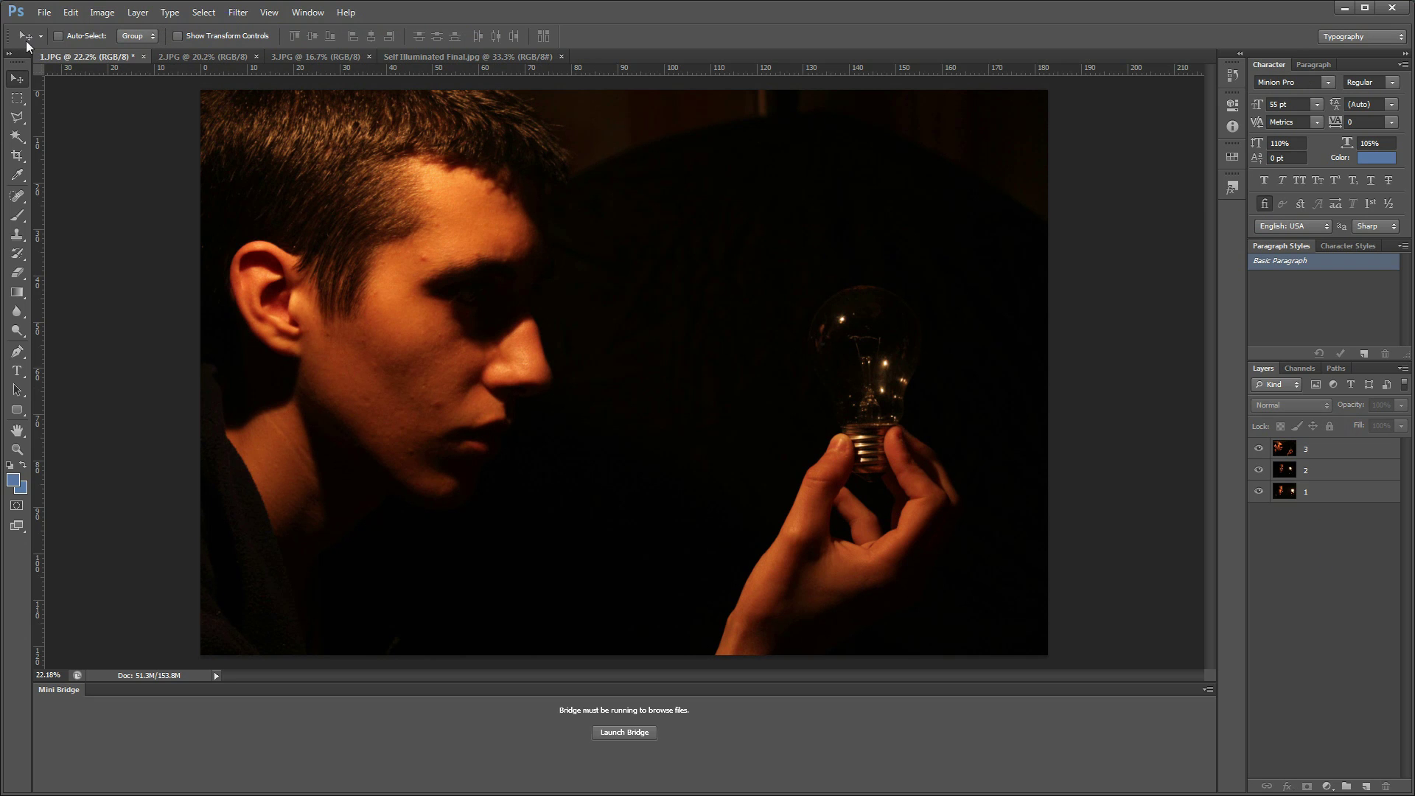
Examine the camera data in the file information of 1.JPG, 2.JPG and 3.JPG.
left_click(44, 12)
left_click(73, 343)
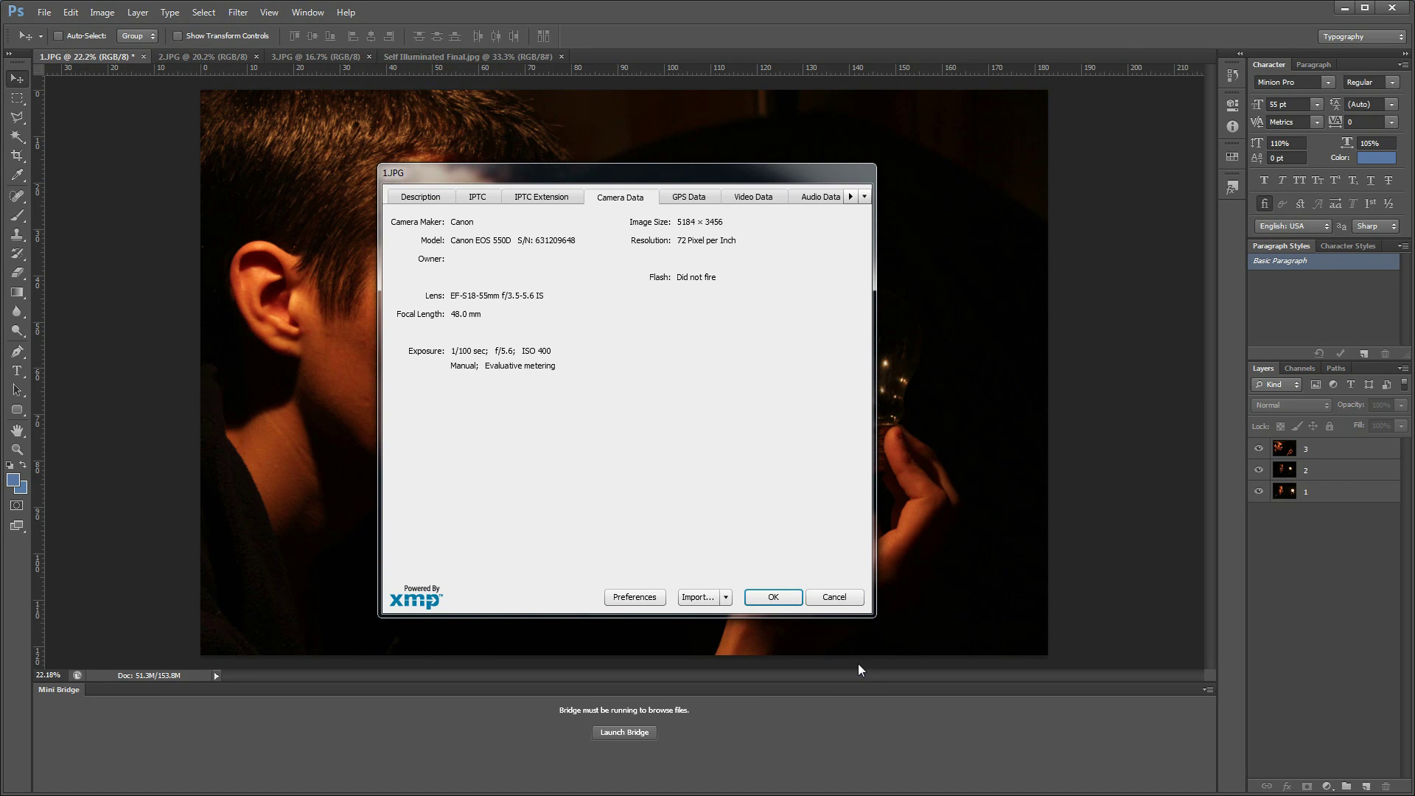
left_click(831, 597)
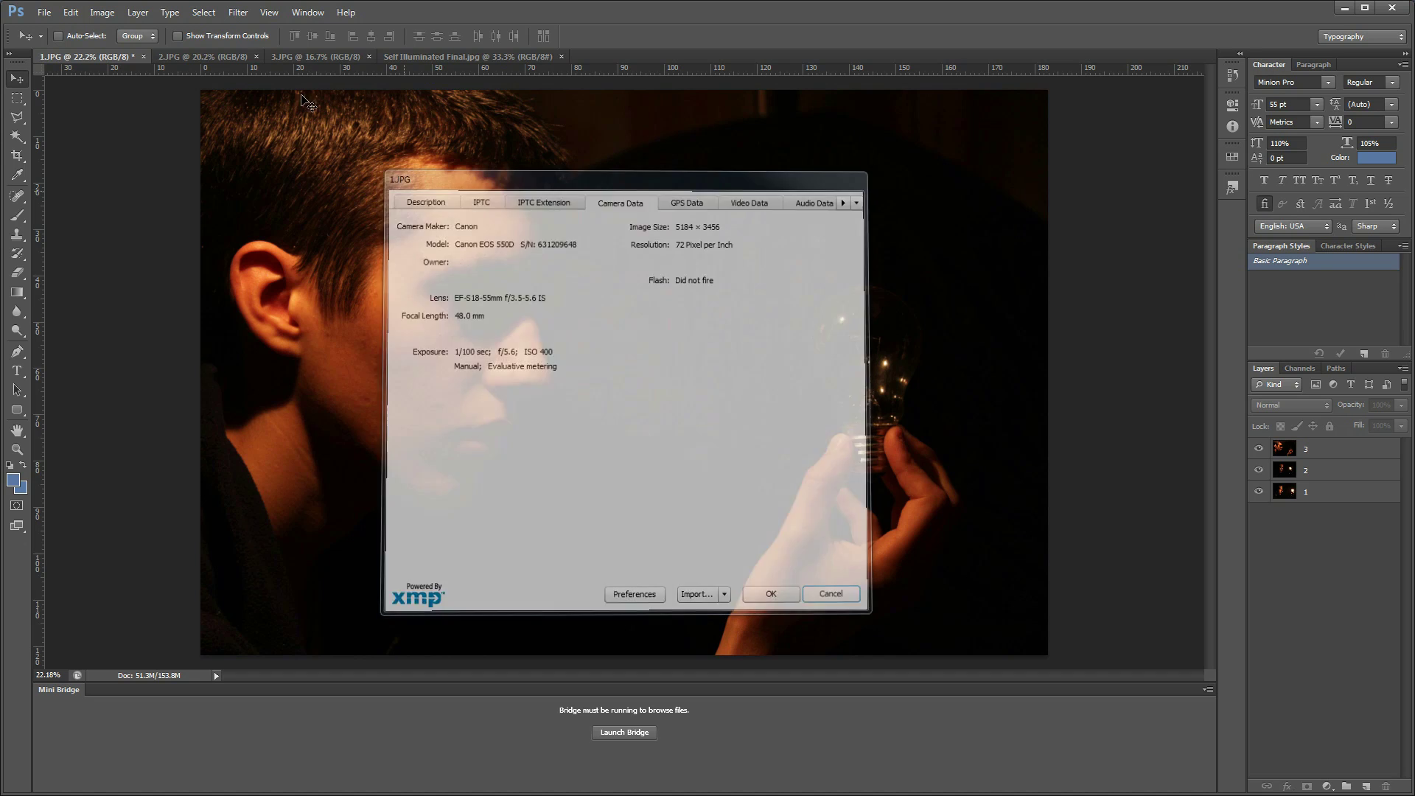
left_click(208, 58)
left_click(44, 13)
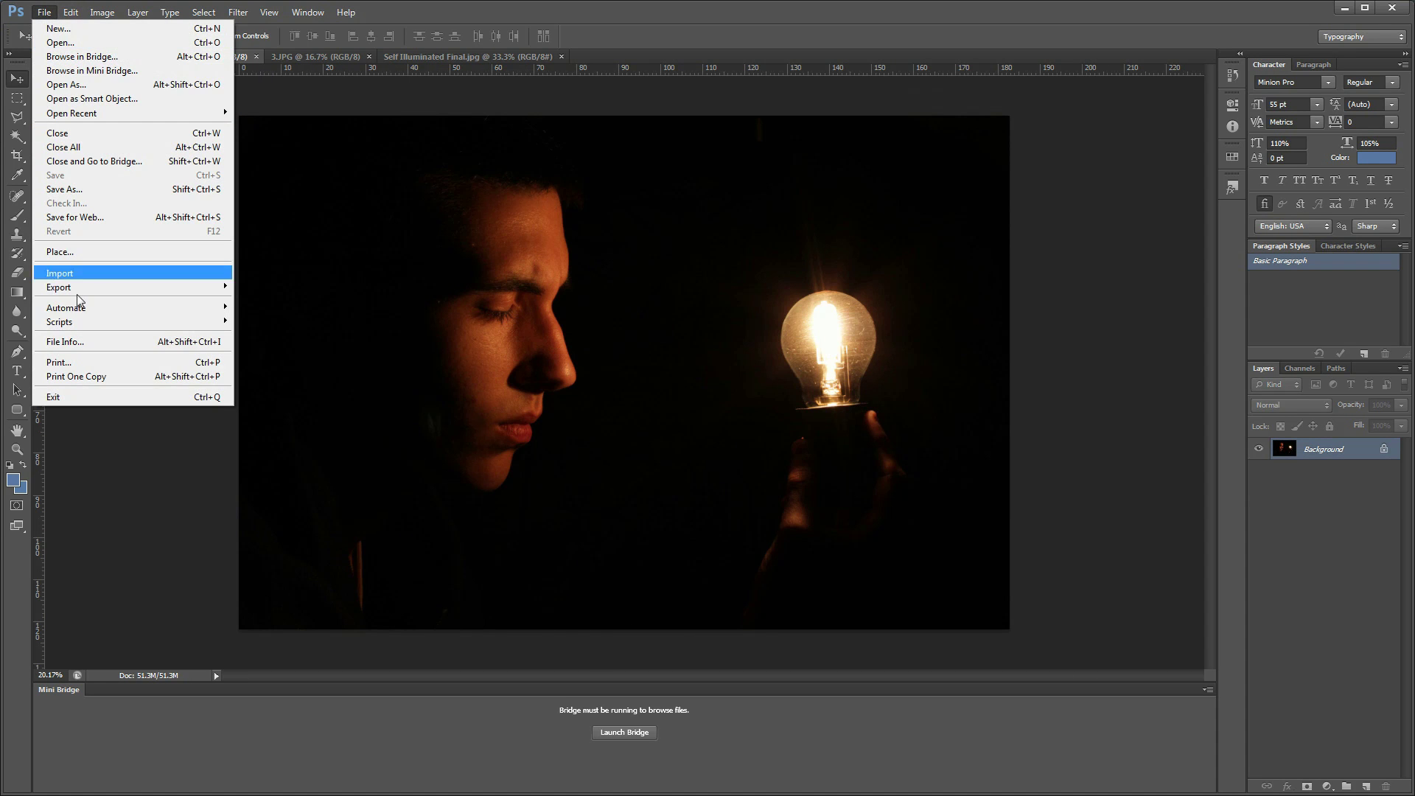
left_click(100, 339)
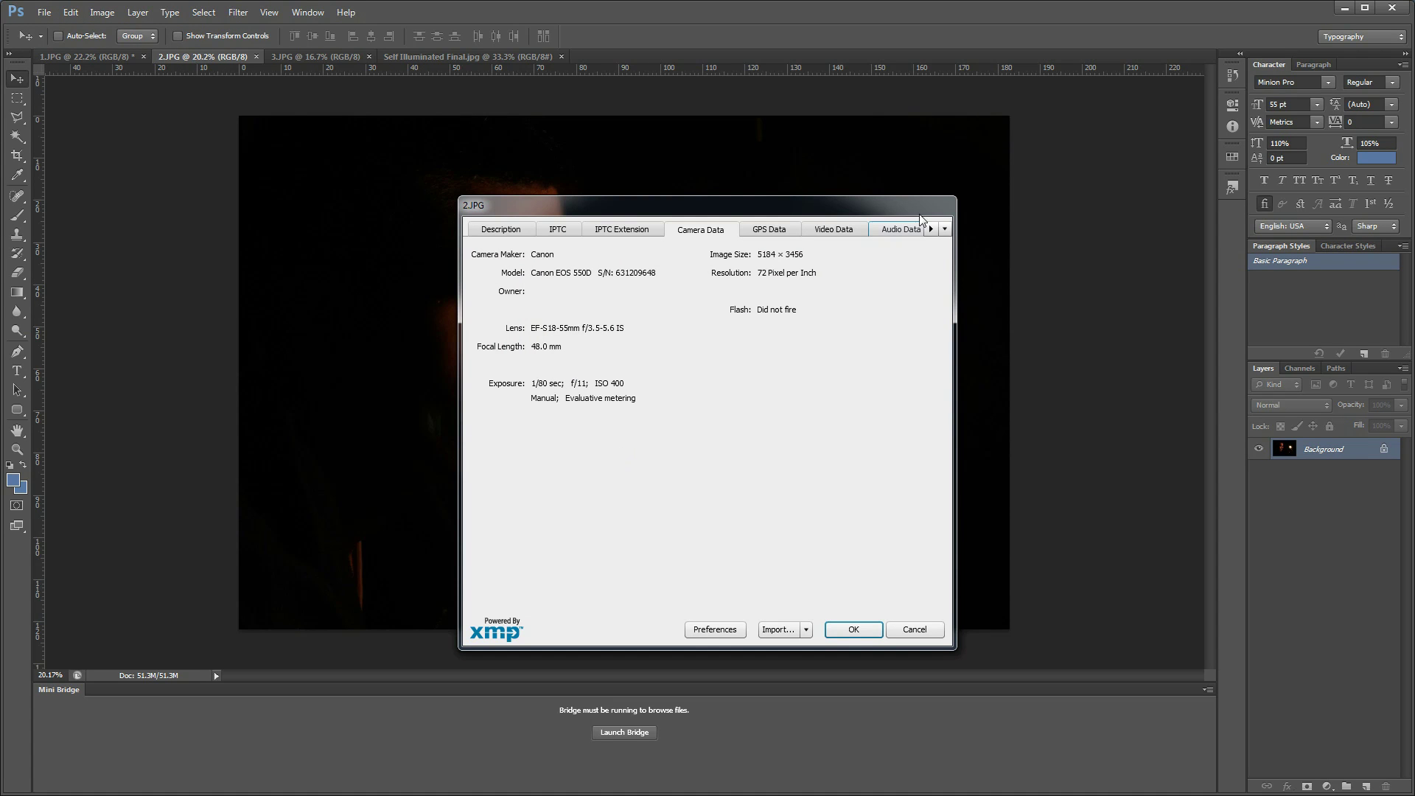
left_click(924, 630)
left_click(320, 58)
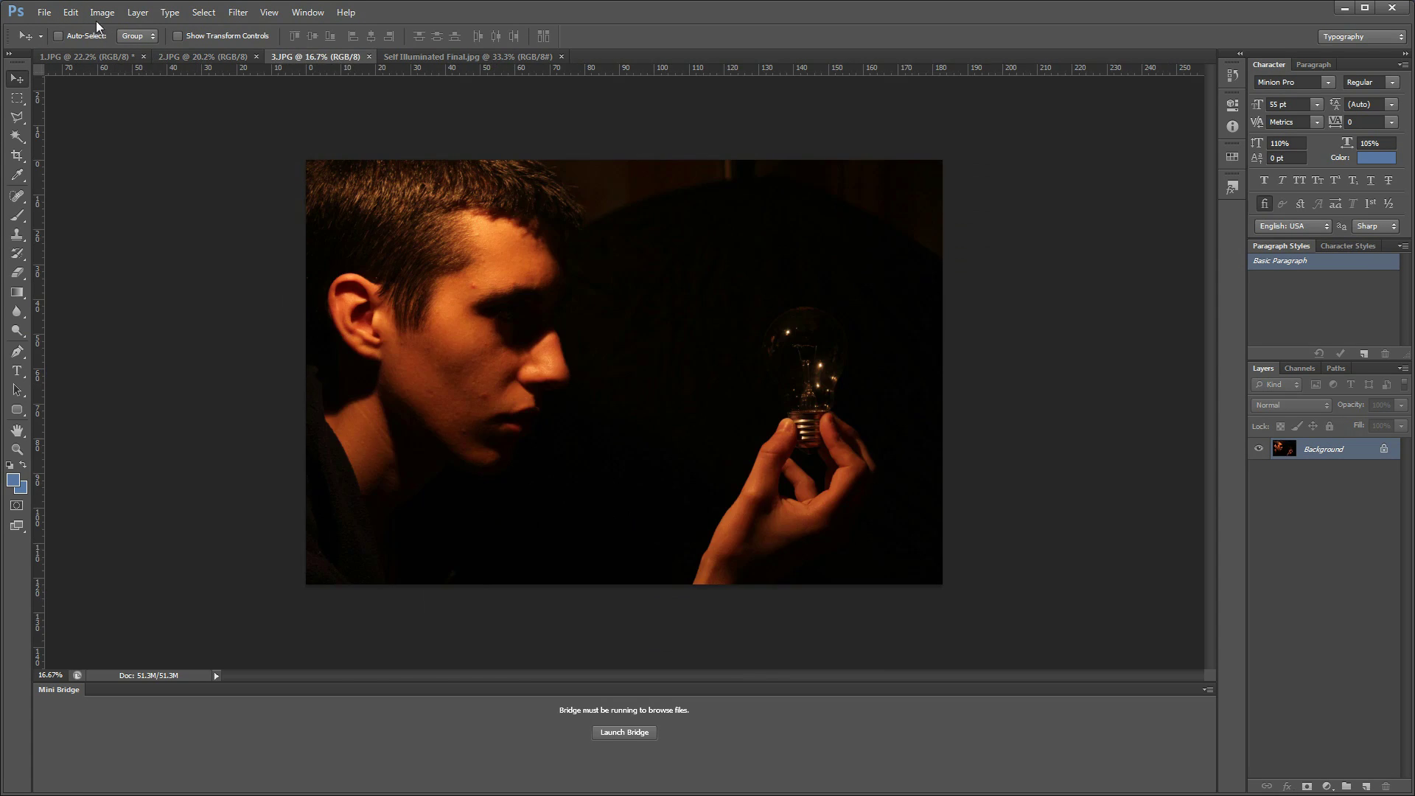
left_click(44, 13)
left_click(67, 342)
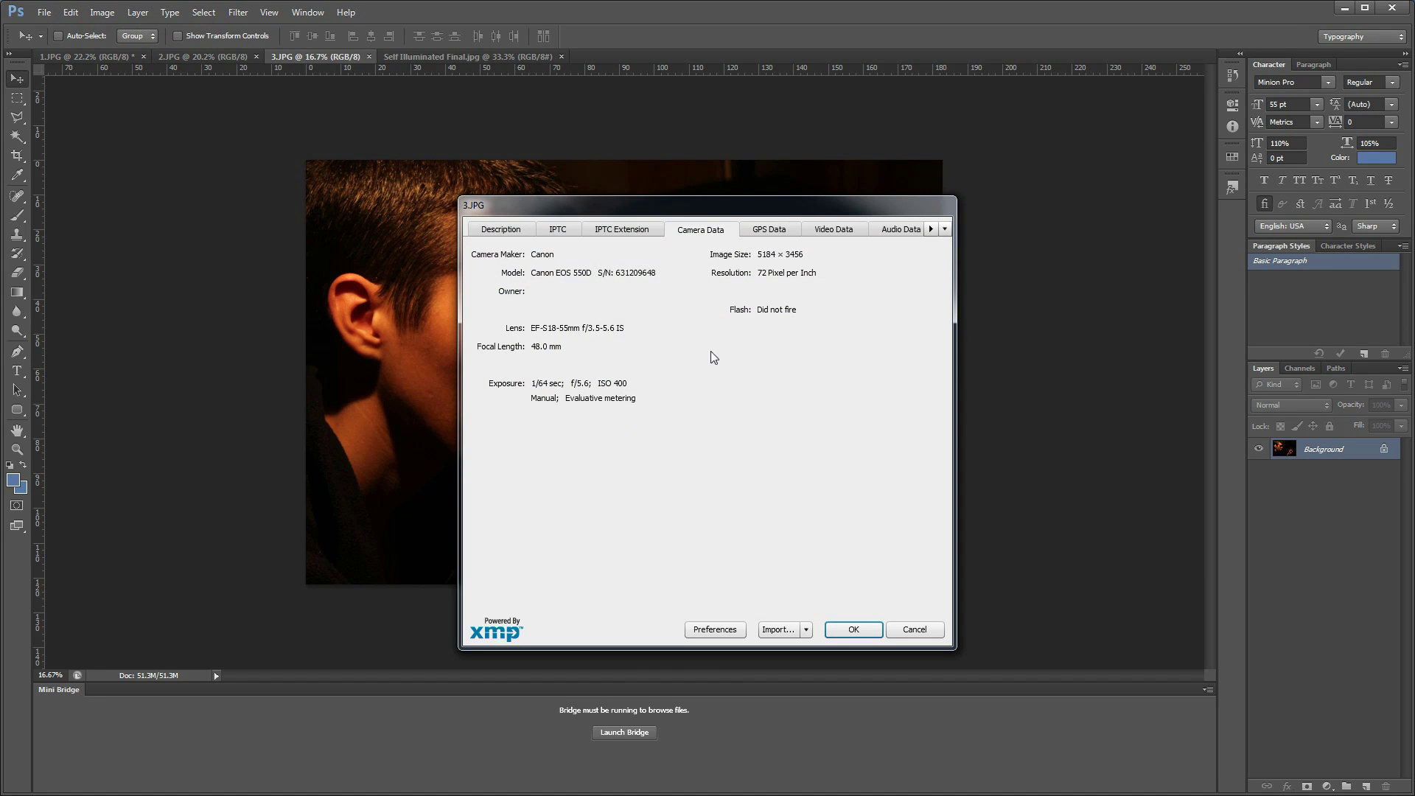
left_click_drag(741, 202, 776, 165)
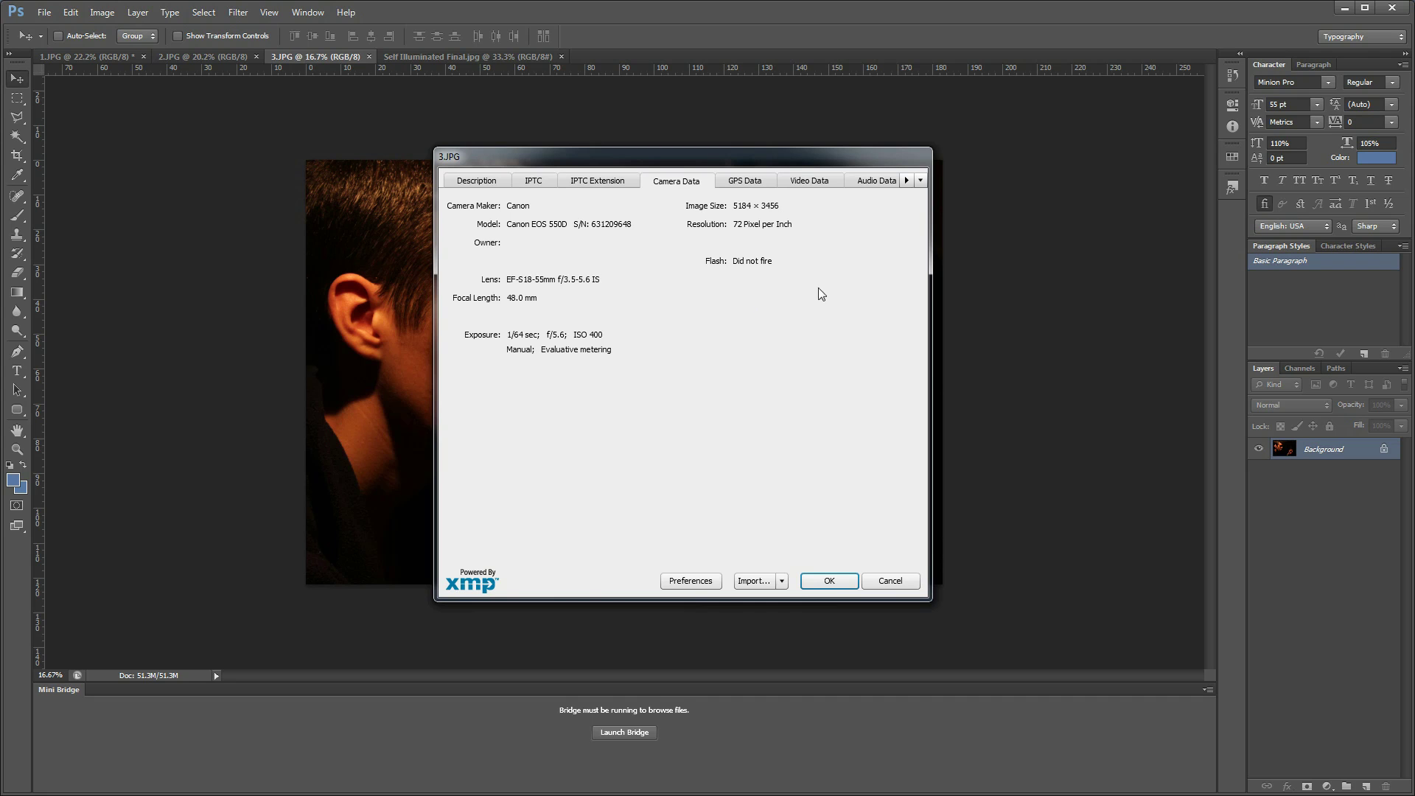
left_click(890, 581)
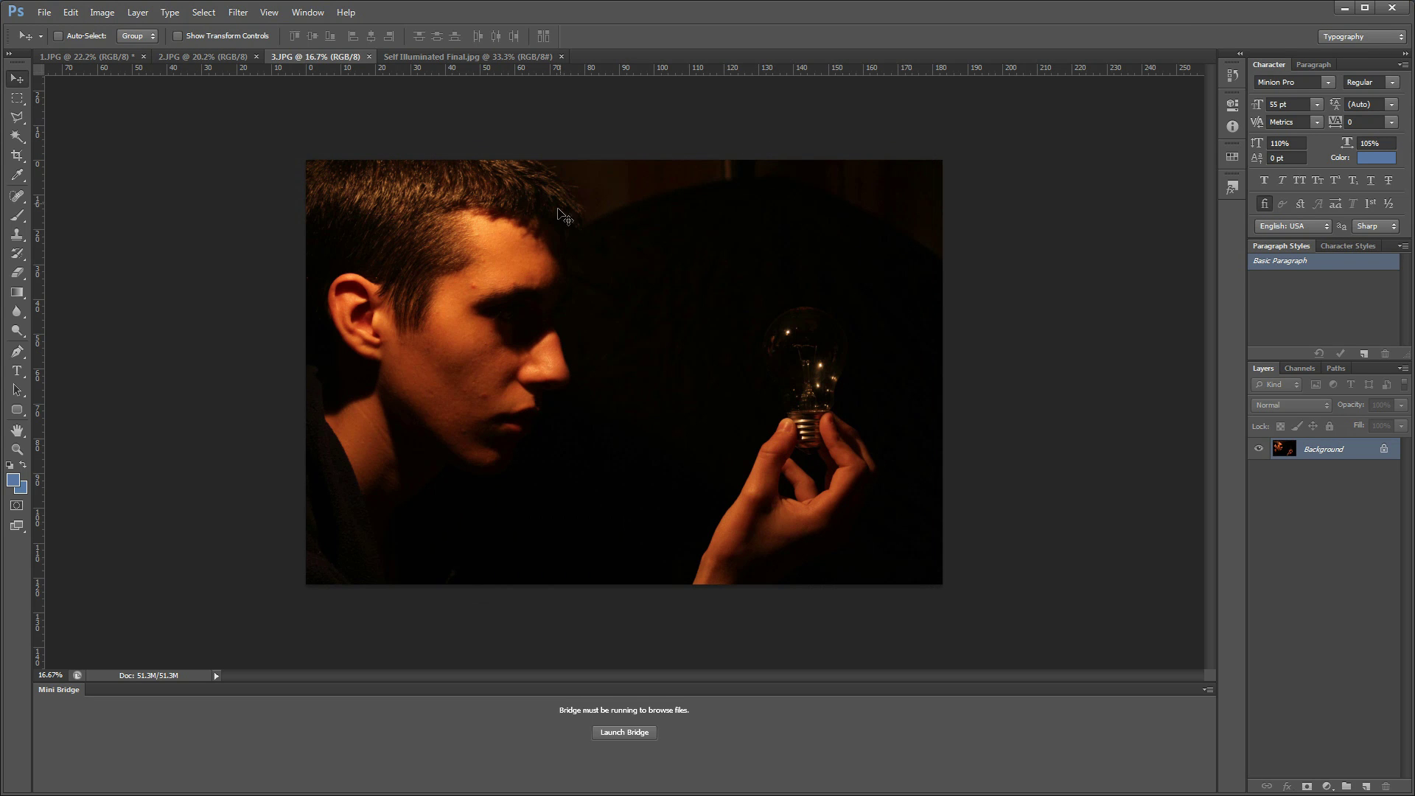
In the 1.JPG document, hide layers 3 and 2 and add a new empty layer directly above layer 1.
left_click(100, 56)
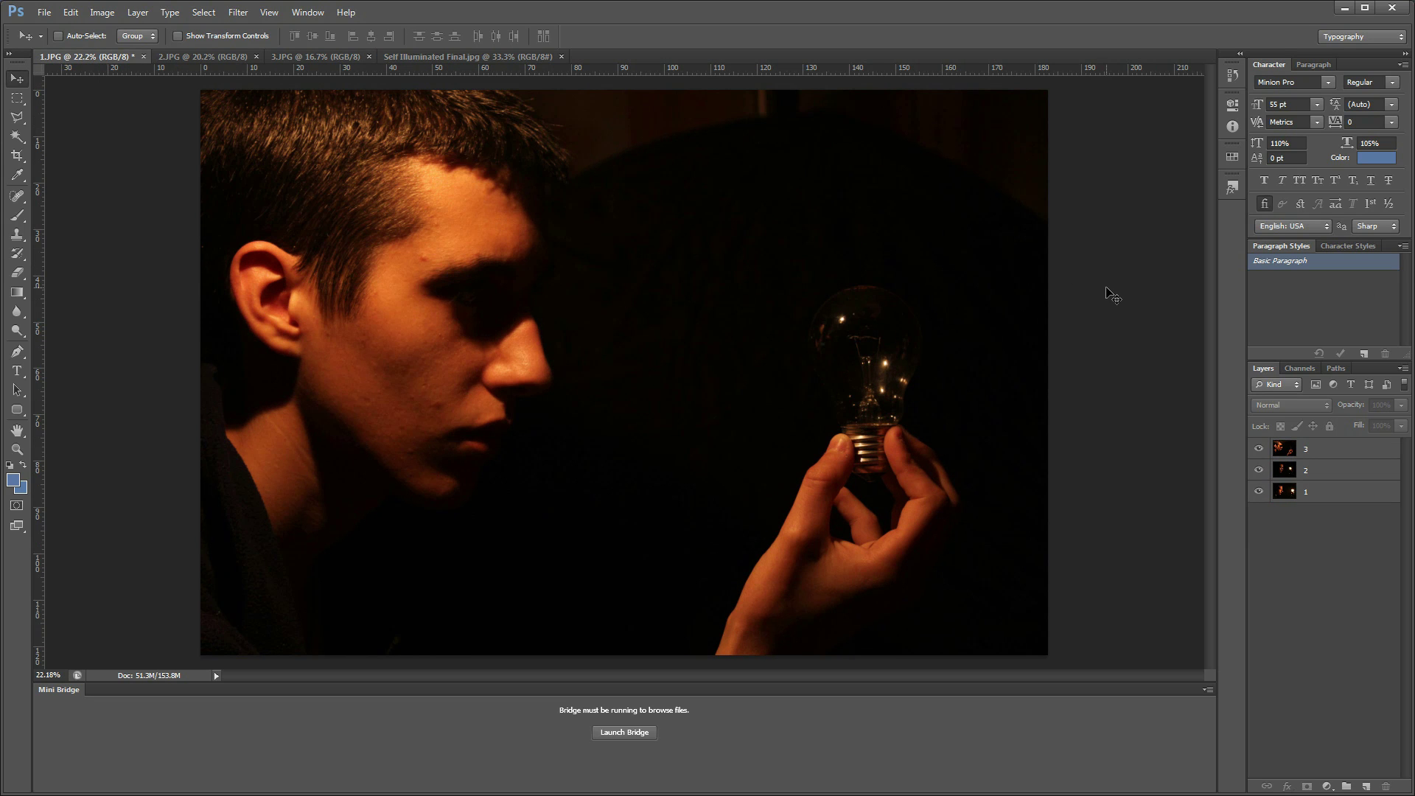
left_click(1260, 448)
left_click(1260, 470)
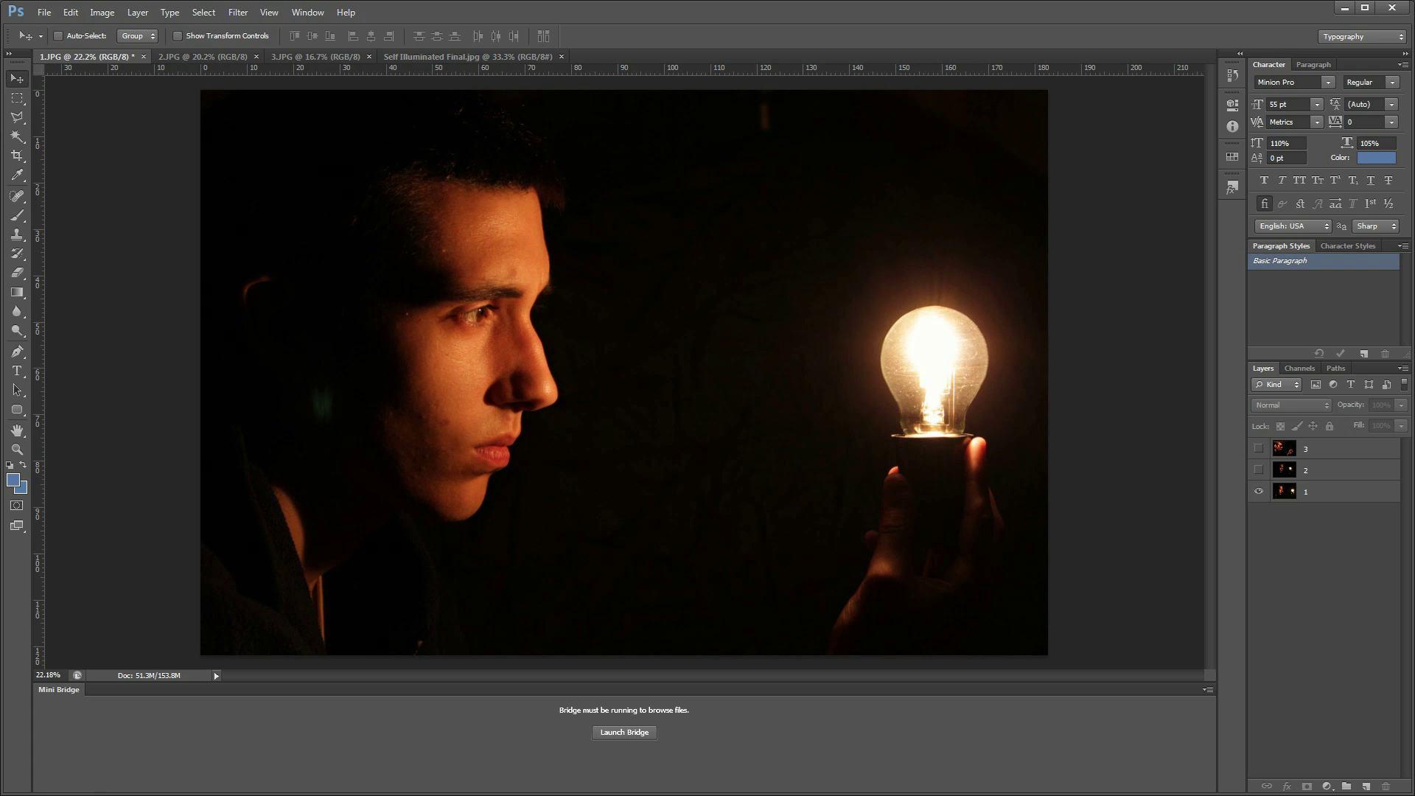
left_click(1366, 785)
left_click_drag(1314, 451, 1319, 502)
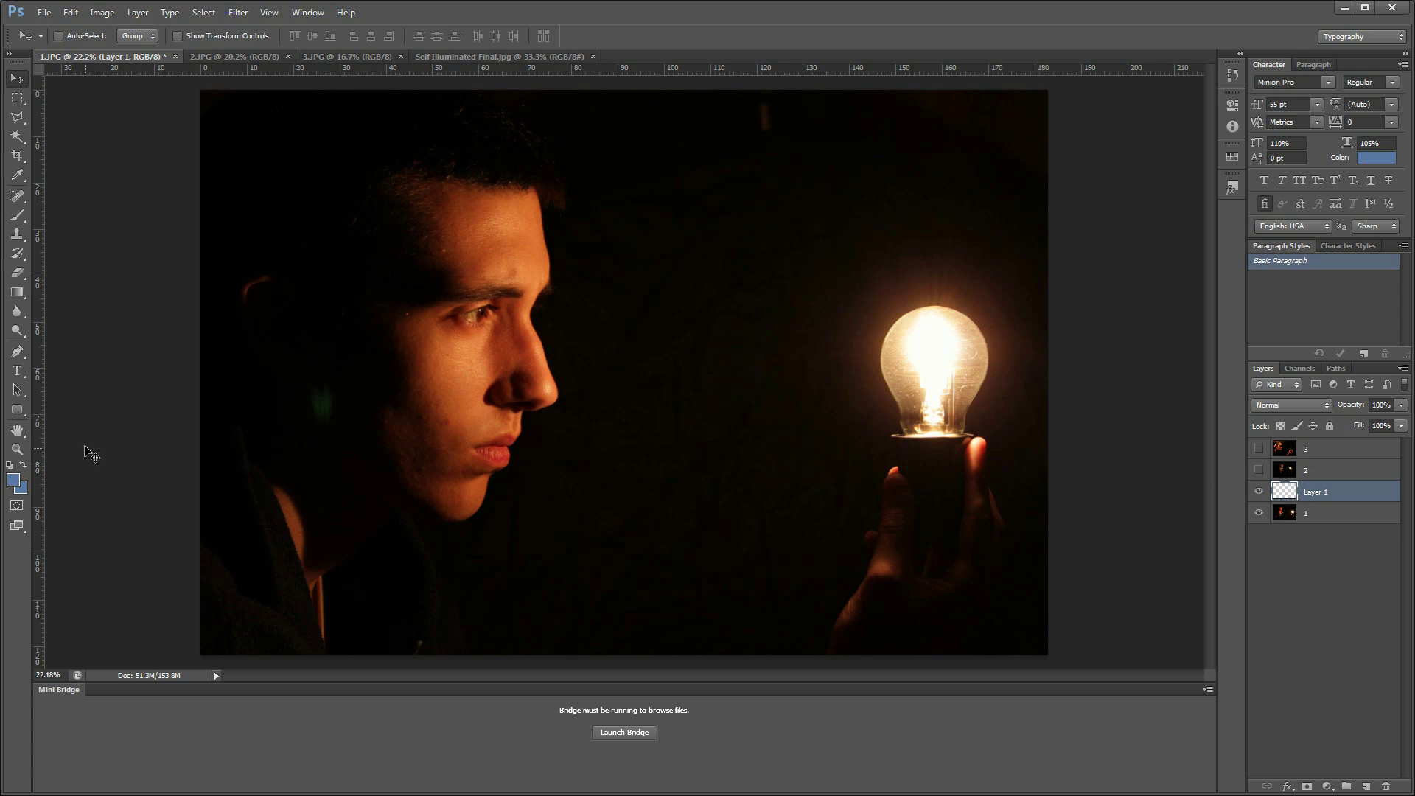
With a black brush of size 993, paint out the background around the face and bulb on the new layer.
left_click(19, 218)
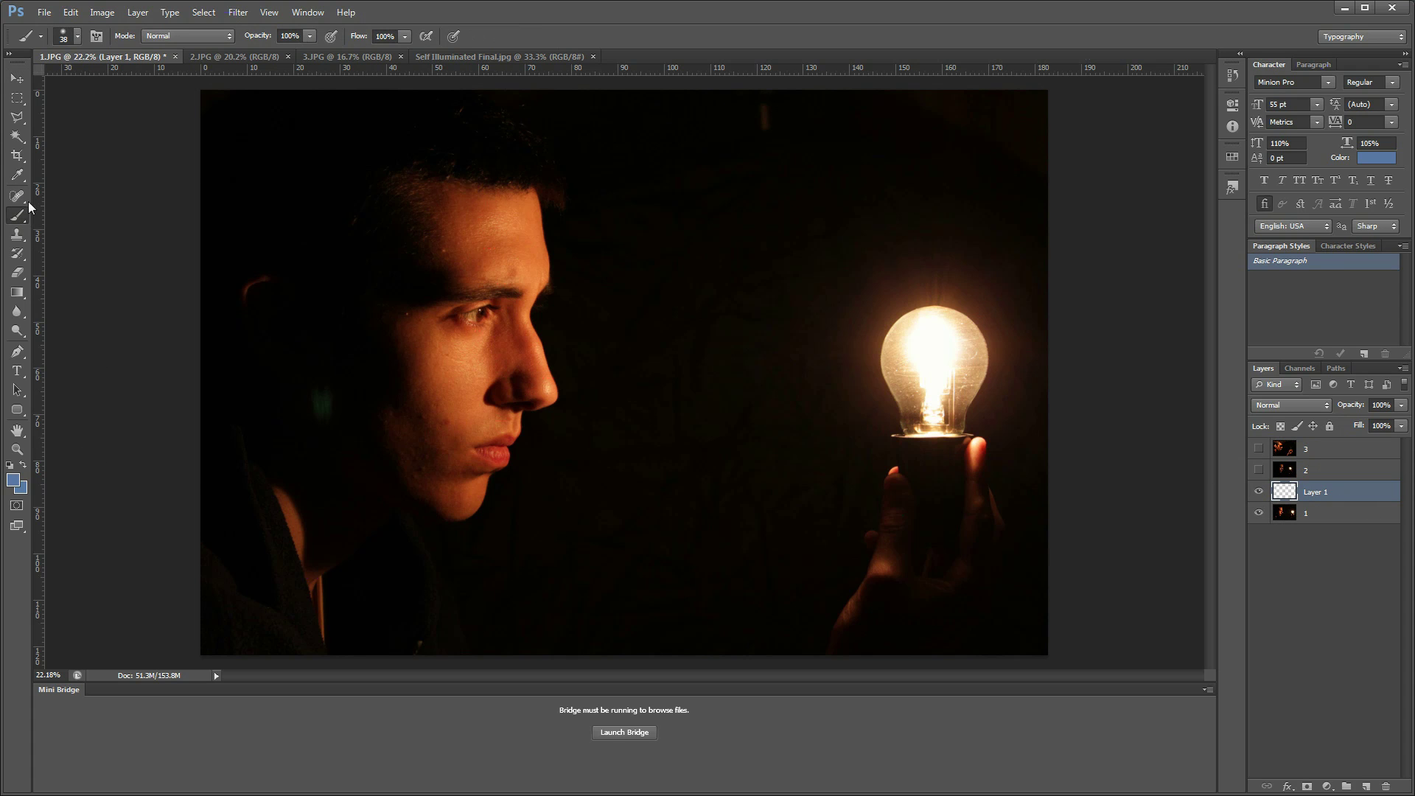
left_click(14, 481)
left_click_drag(513, 438, 294, 705)
left_click(858, 348)
left_click_drag(665, 312, 746, 310)
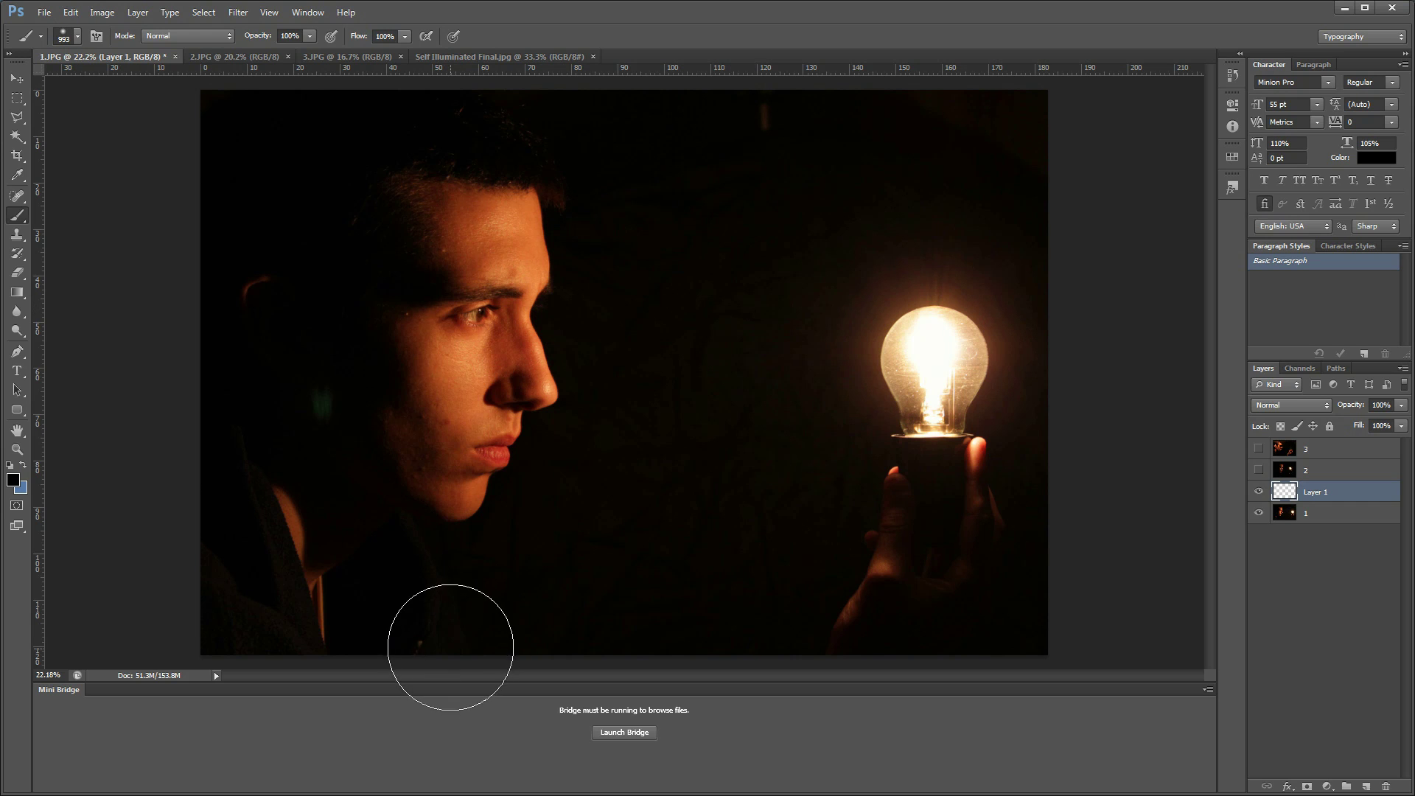
mouse_move(399, 644)
left_mouse_down()
mouse_move(284, 634)
mouse_move(200, 536)
mouse_move(208, 416)
mouse_move(221, 497)
mouse_move(236, 496)
mouse_move(232, 364)
mouse_move(255, 375)
mouse_move(258, 401)
mouse_move(265, 196)
left_mouse_up()
mouse_move(805, 142)
left_mouse_down()
mouse_move(939, 279)
mouse_move(886, 306)
mouse_move(942, 370)
mouse_move(969, 491)
mouse_move(871, 477)
mouse_move(850, 576)
mouse_move(771, 663)
mouse_move(962, 633)
mouse_move(887, 640)
mouse_move(788, 550)
mouse_move(747, 601)
mouse_move(750, 274)
mouse_move(716, 134)
mouse_move(794, 281)
mouse_move(782, 589)
mouse_move(609, 631)
mouse_move(409, 630)
mouse_move(352, 600)
mouse_move(339, 554)
mouse_move(378, 596)
mouse_move(332, 532)
mouse_move(502, 631)
left_mouse_up()
Check layer 2's photo, hide it again and make layer 3 visible.
left_click(1259, 472)
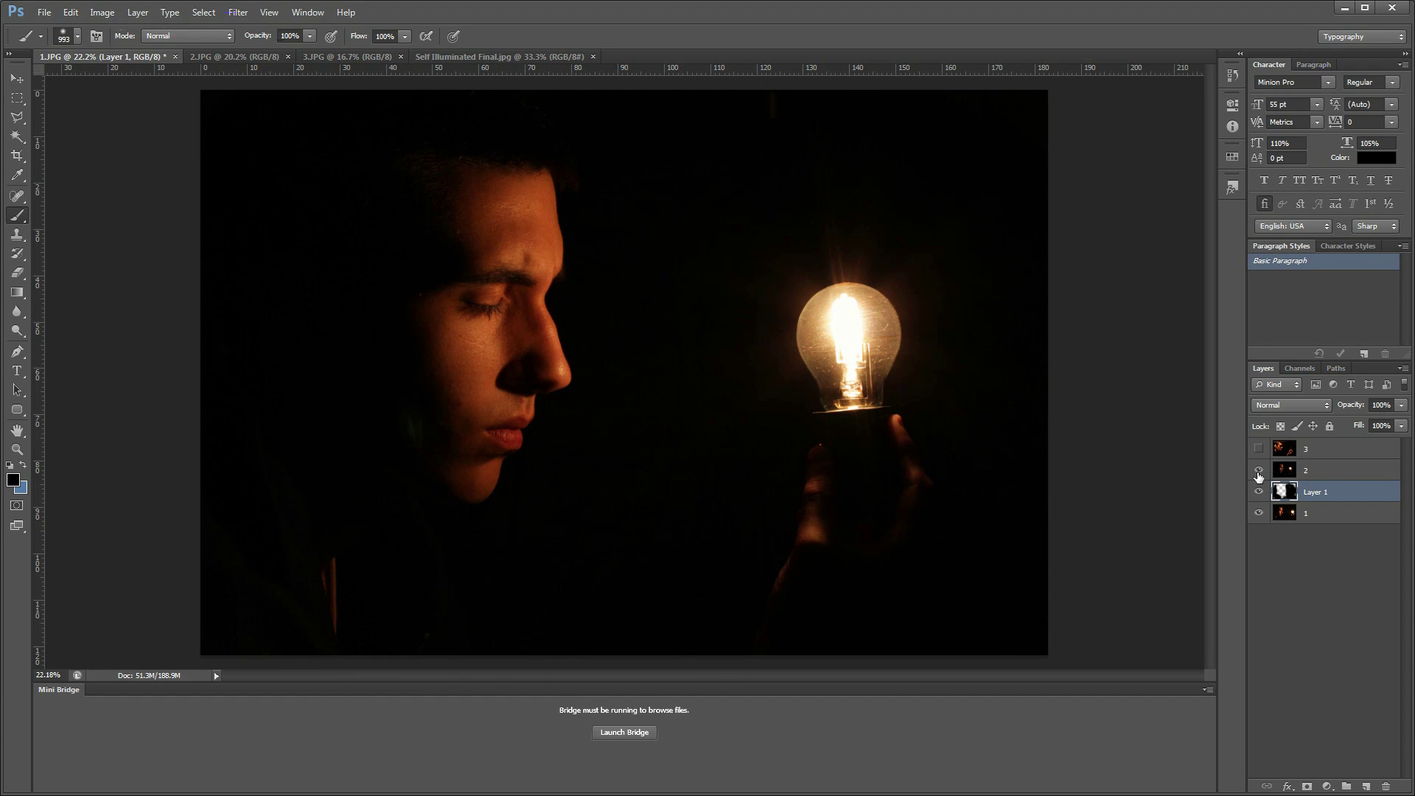
left_click(1259, 472)
left_click(1258, 450)
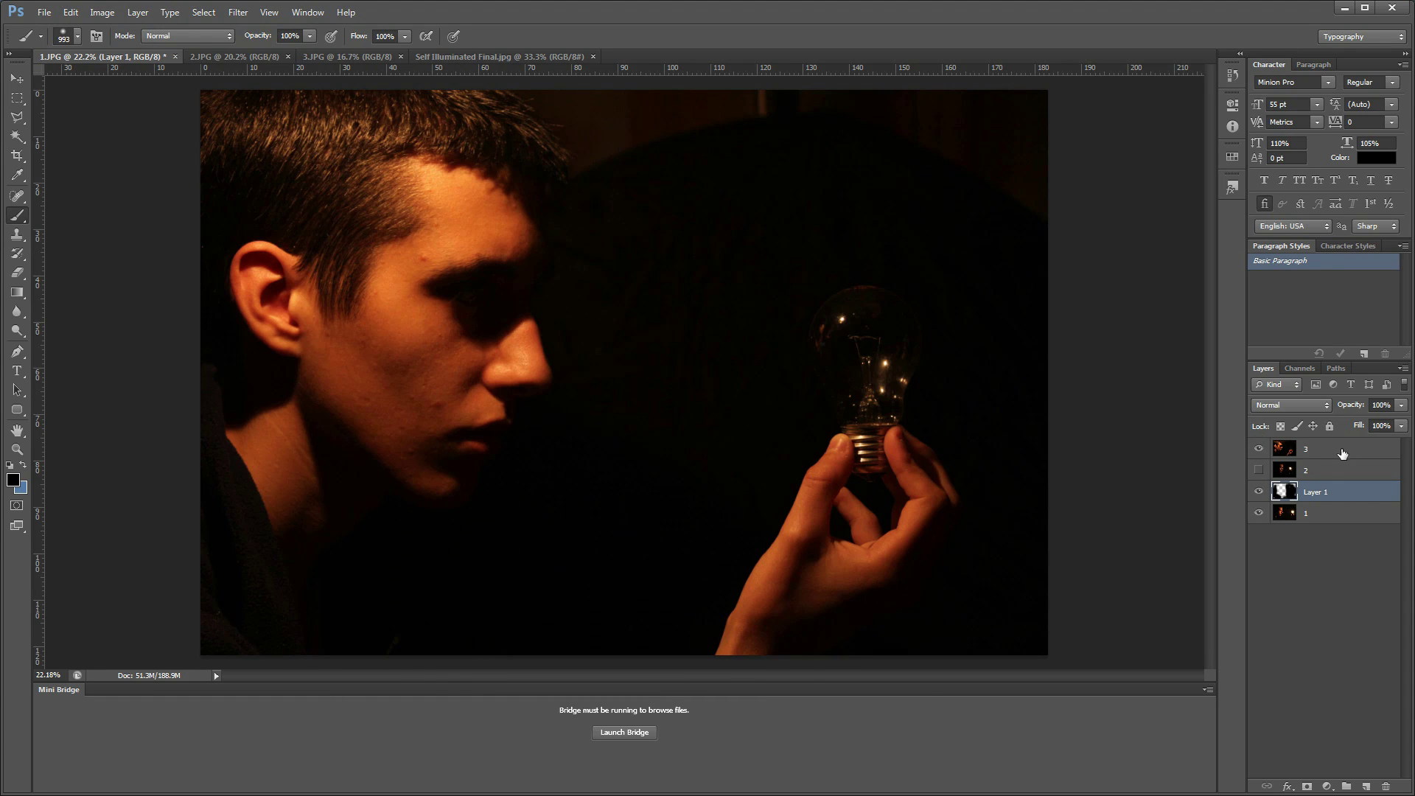
On layer 3, lasso loosely around the hand and unlit bulb and copy the selection to a new layer.
left_click(1353, 451)
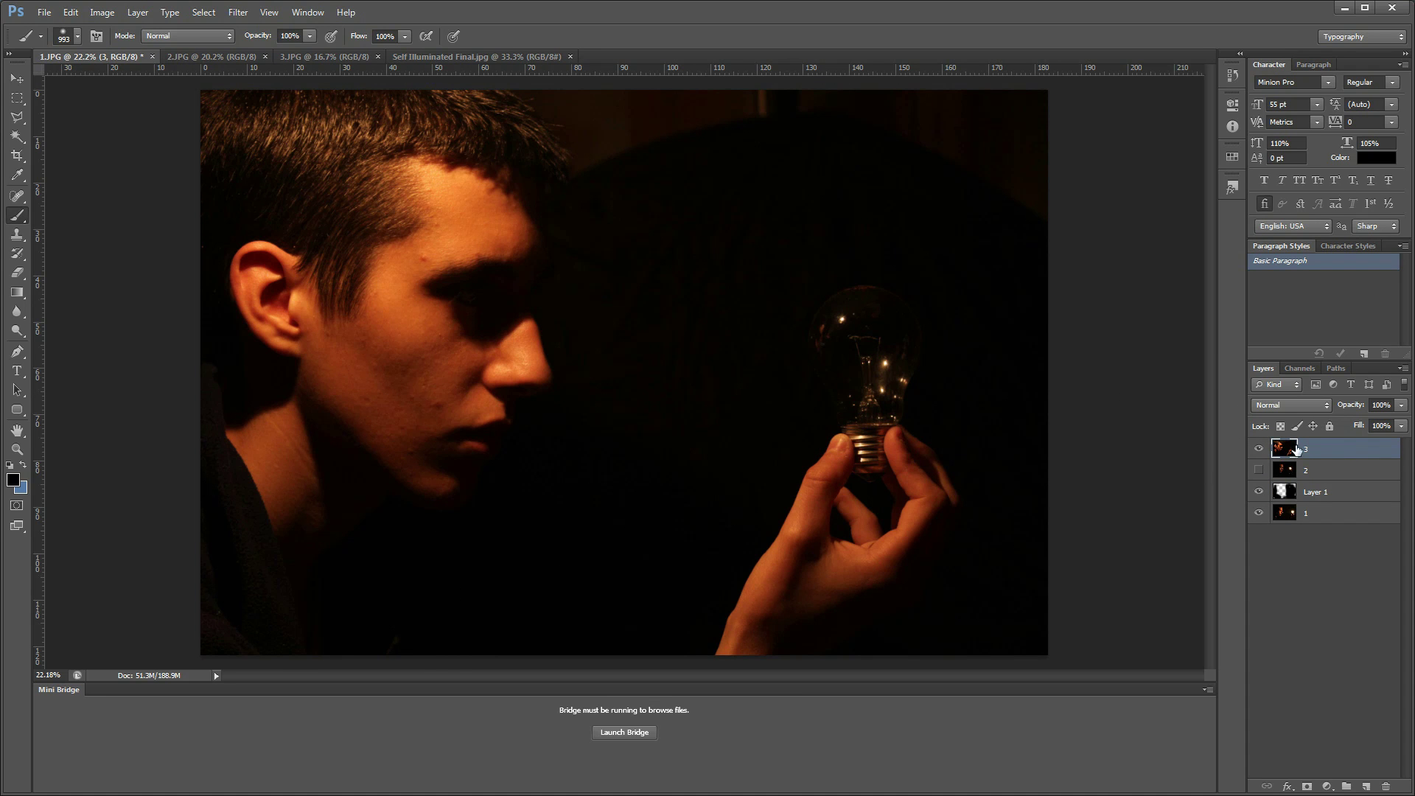
left_click(16, 118)
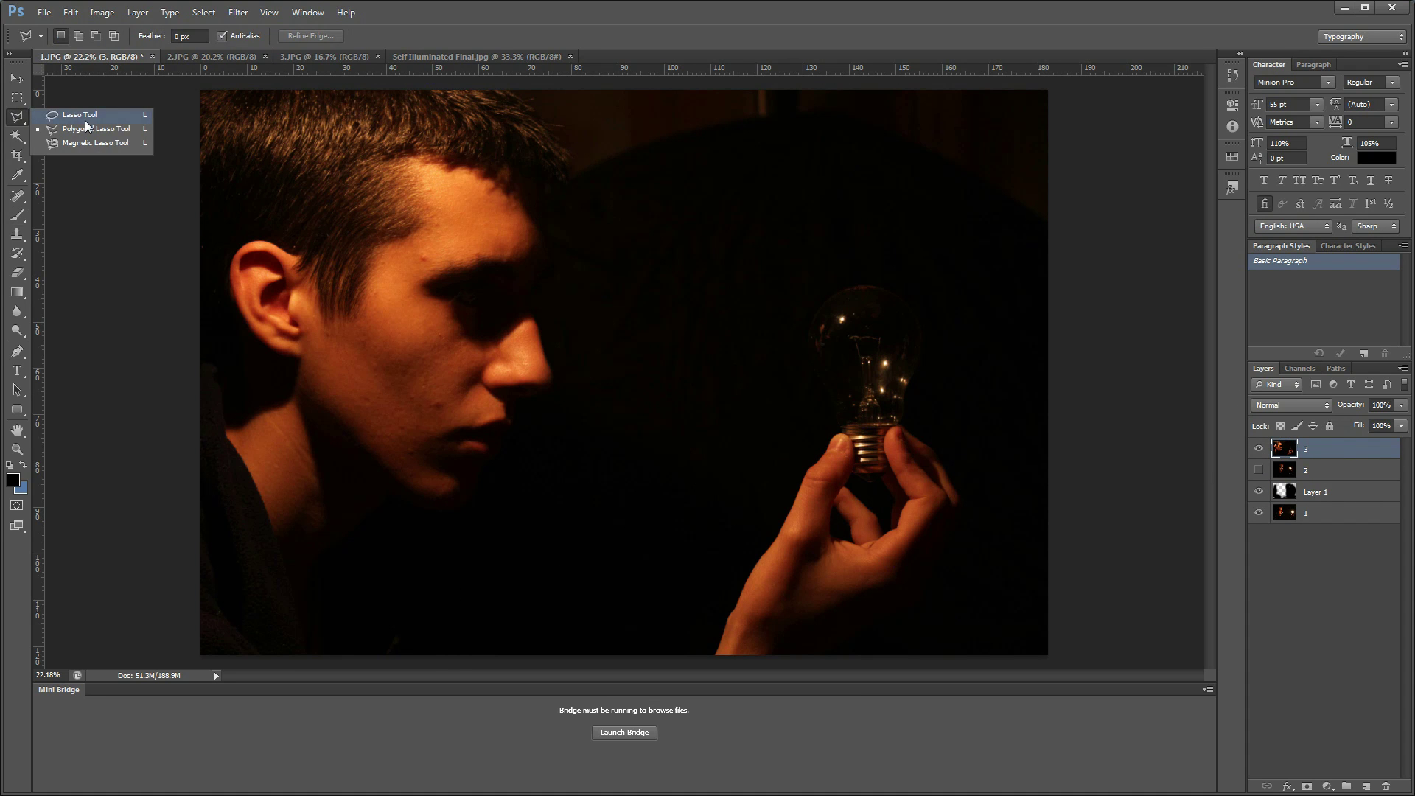
left_click(86, 118)
mouse_move(935, 659)
left_mouse_down()
mouse_move(996, 557)
mouse_move(1013, 409)
mouse_move(941, 263)
mouse_move(877, 240)
mouse_move(799, 249)
mouse_move(772, 285)
mouse_move(723, 547)
mouse_move(667, 639)
mouse_move(673, 661)
mouse_move(937, 661)
left_mouse_up()
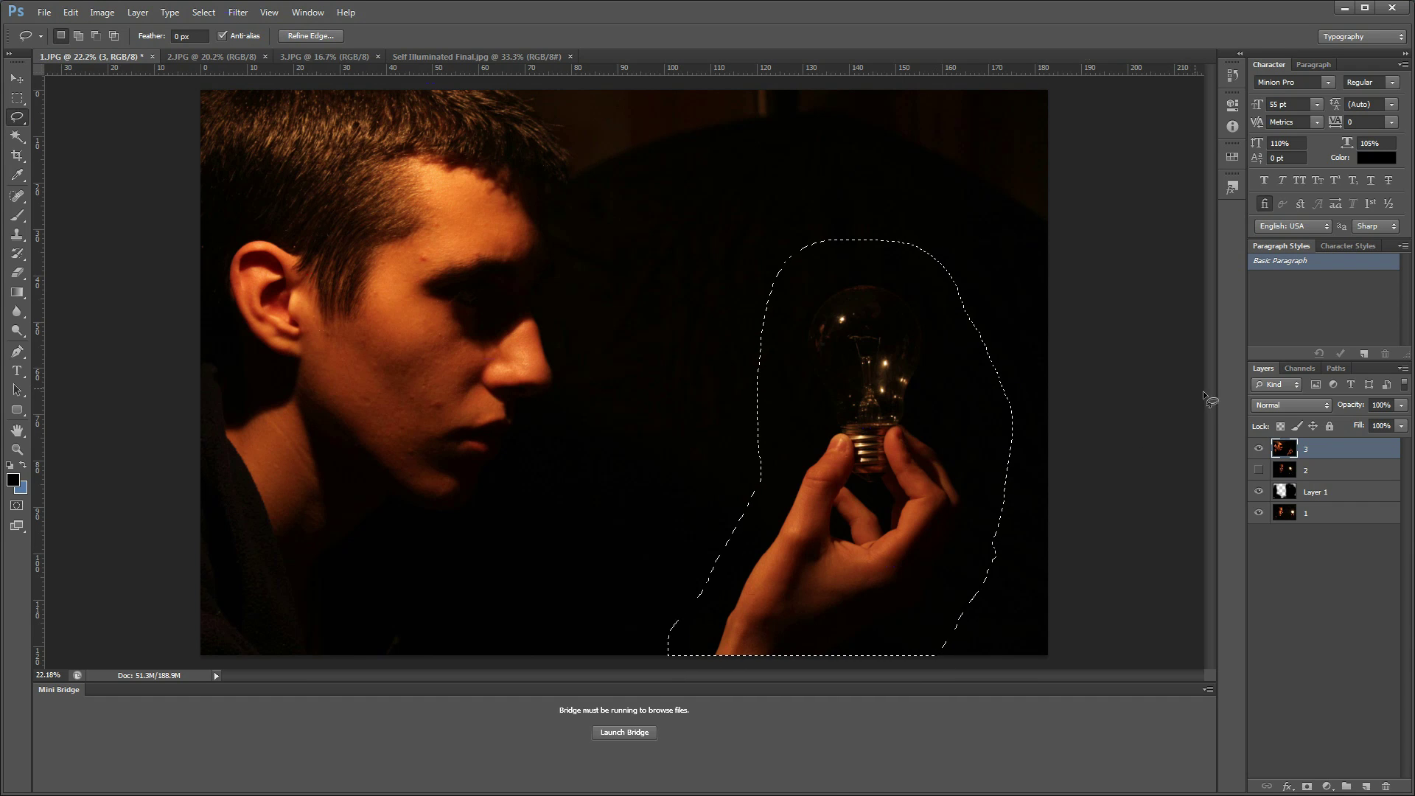
key("ctrl+j")
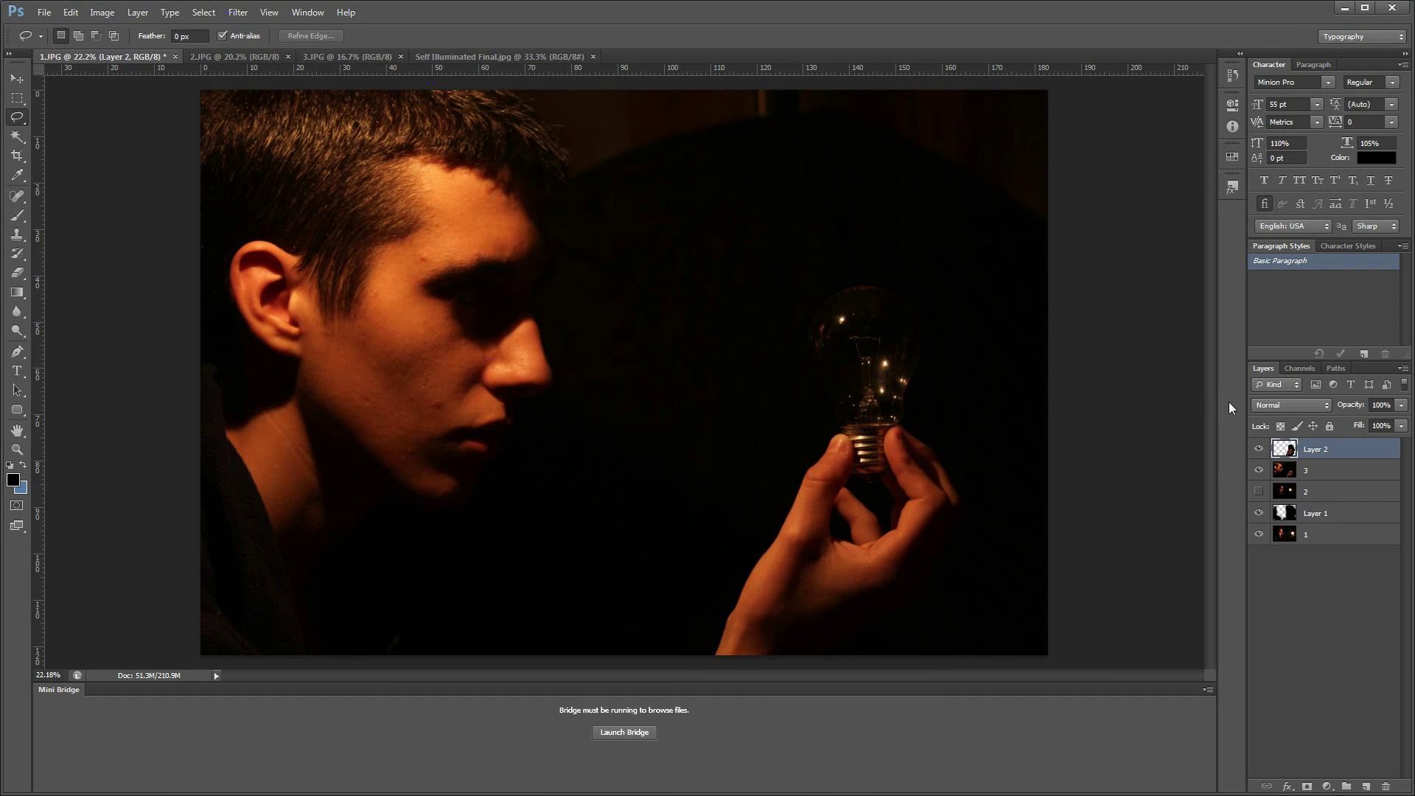
Hide layer 3, make layer 2 visible and move it to the top of the layer stack.
left_click(1259, 470)
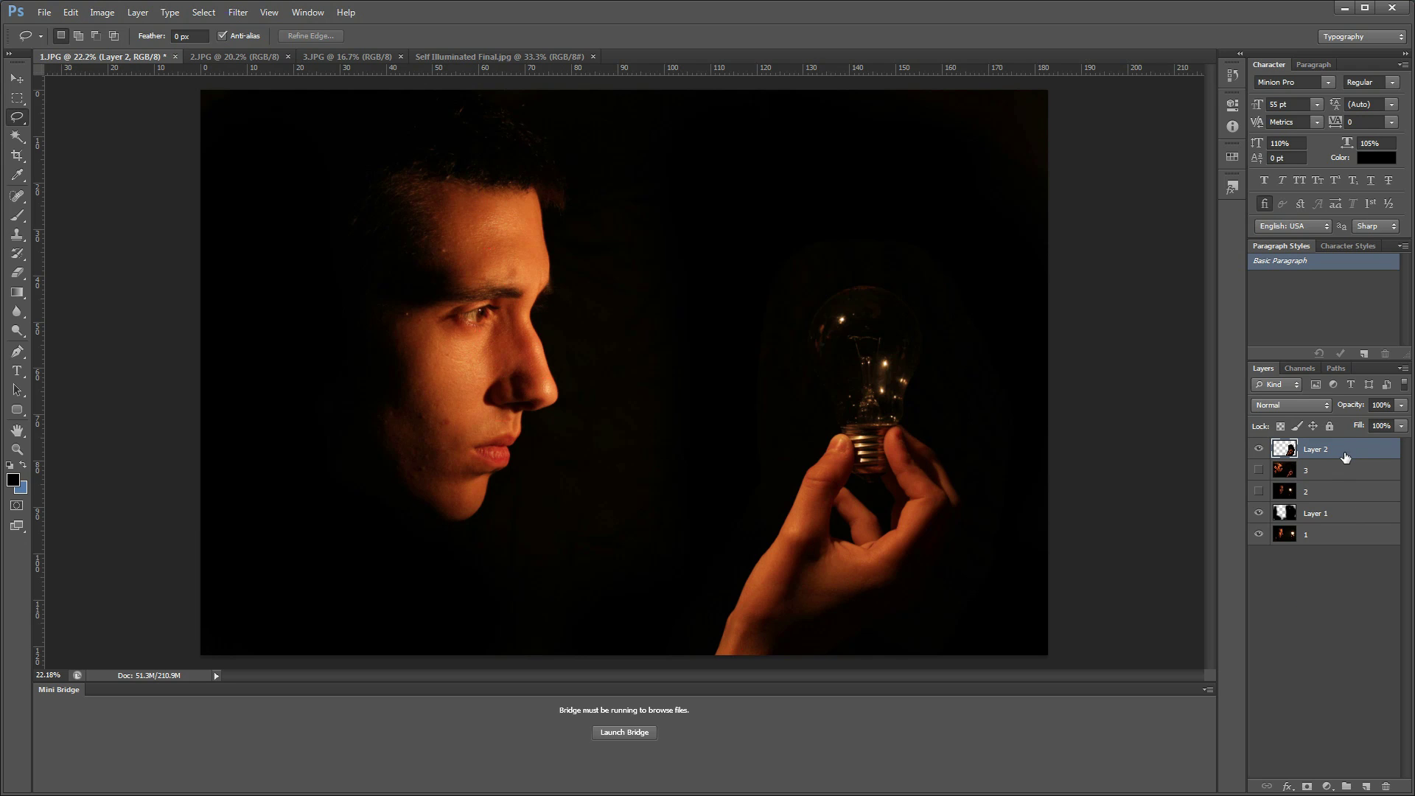
left_click(1260, 492)
left_click_drag(1346, 495, 1369, 443)
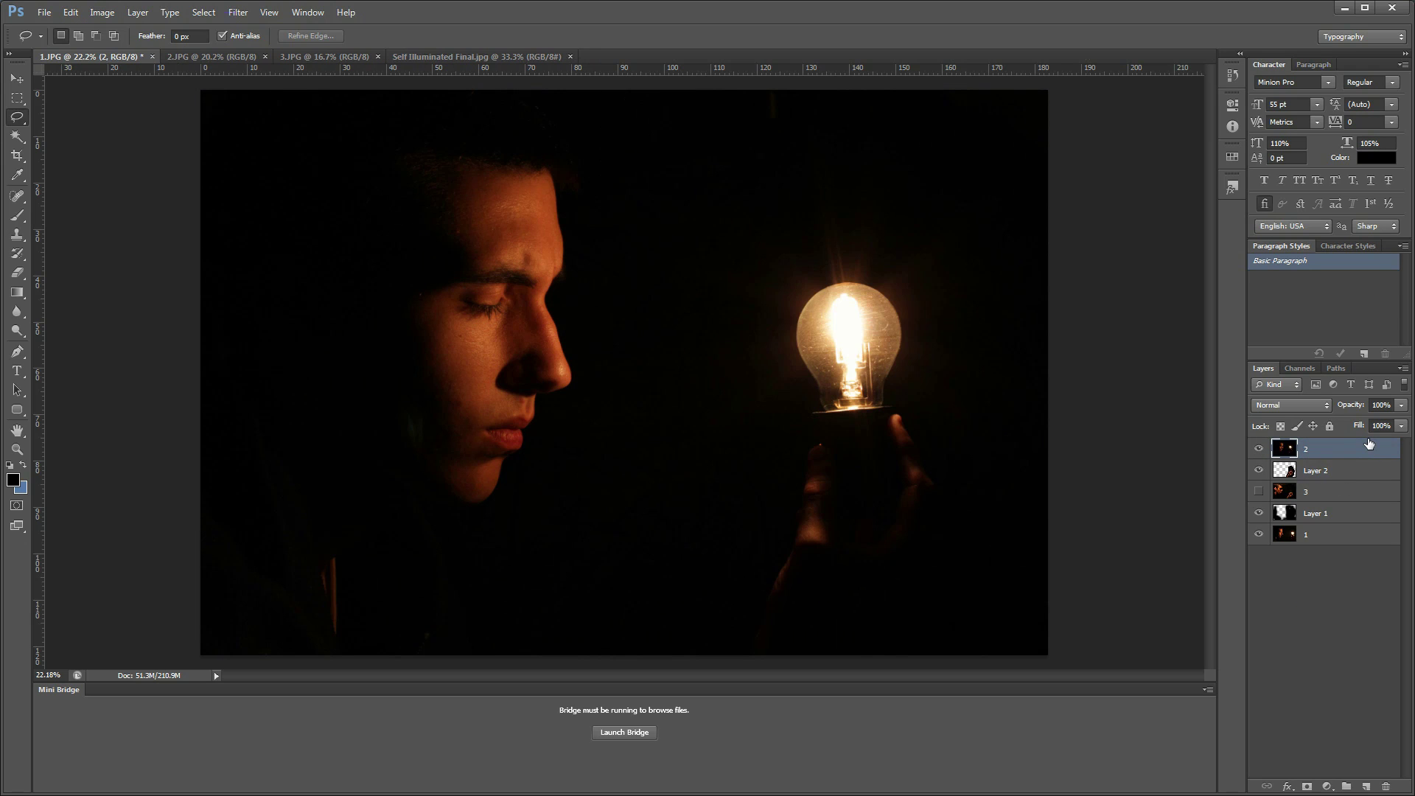
With the Pen tool, draw a wide curved path around the lit bulb's glow, leaving it open beneath the bulb.
scroll(812, 179, "up", 3)
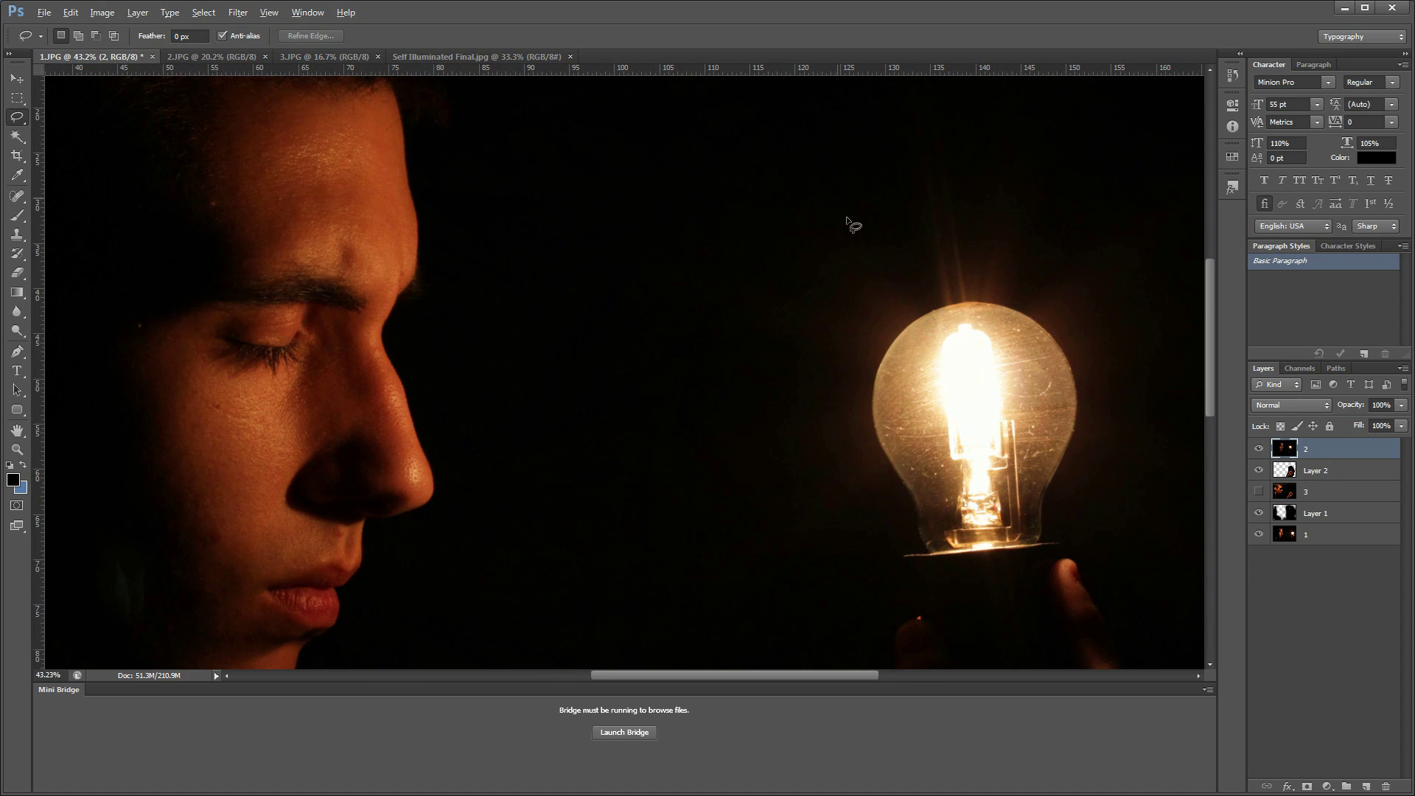
scroll(853, 224, "down", 2)
key("alt")
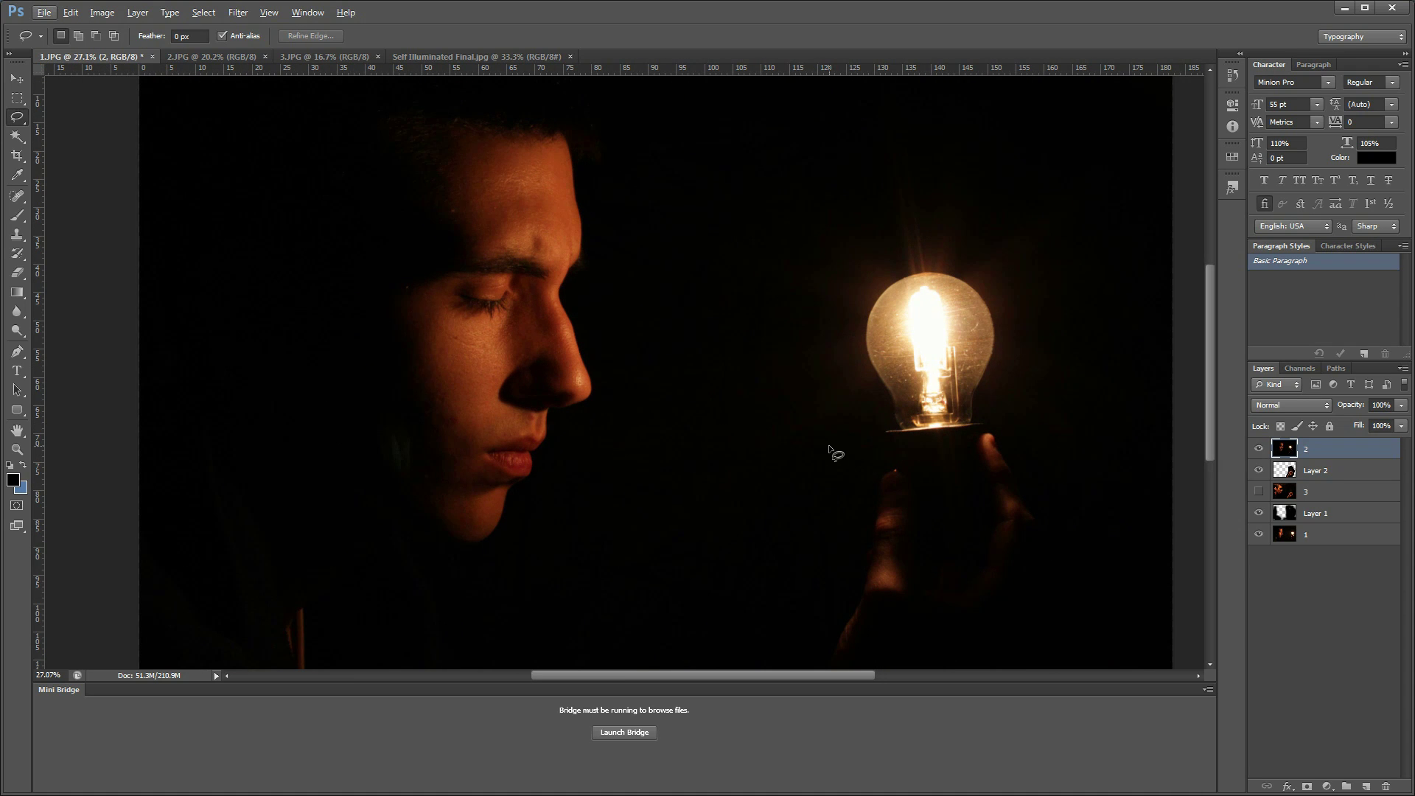
key("p")
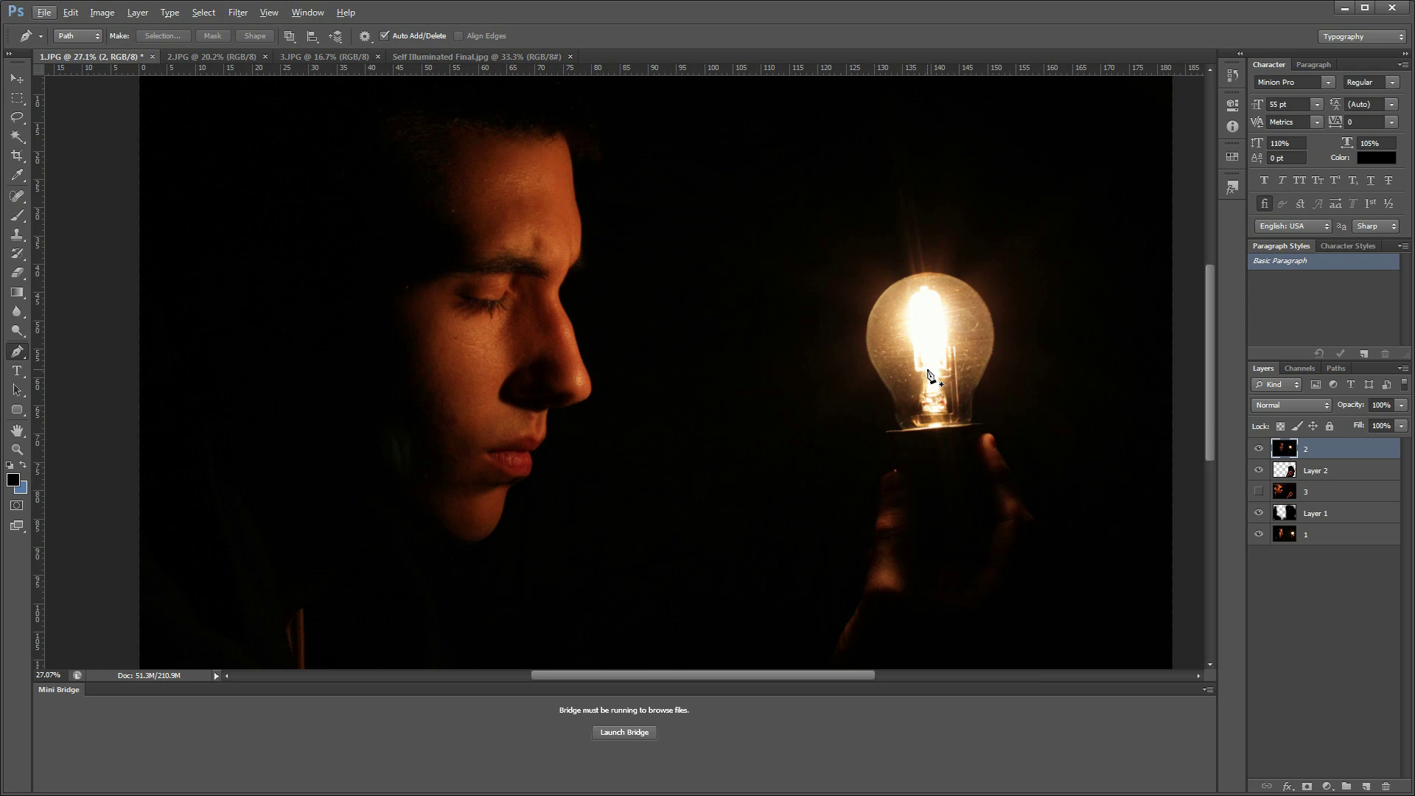
left_click_drag(824, 440, 764, 440)
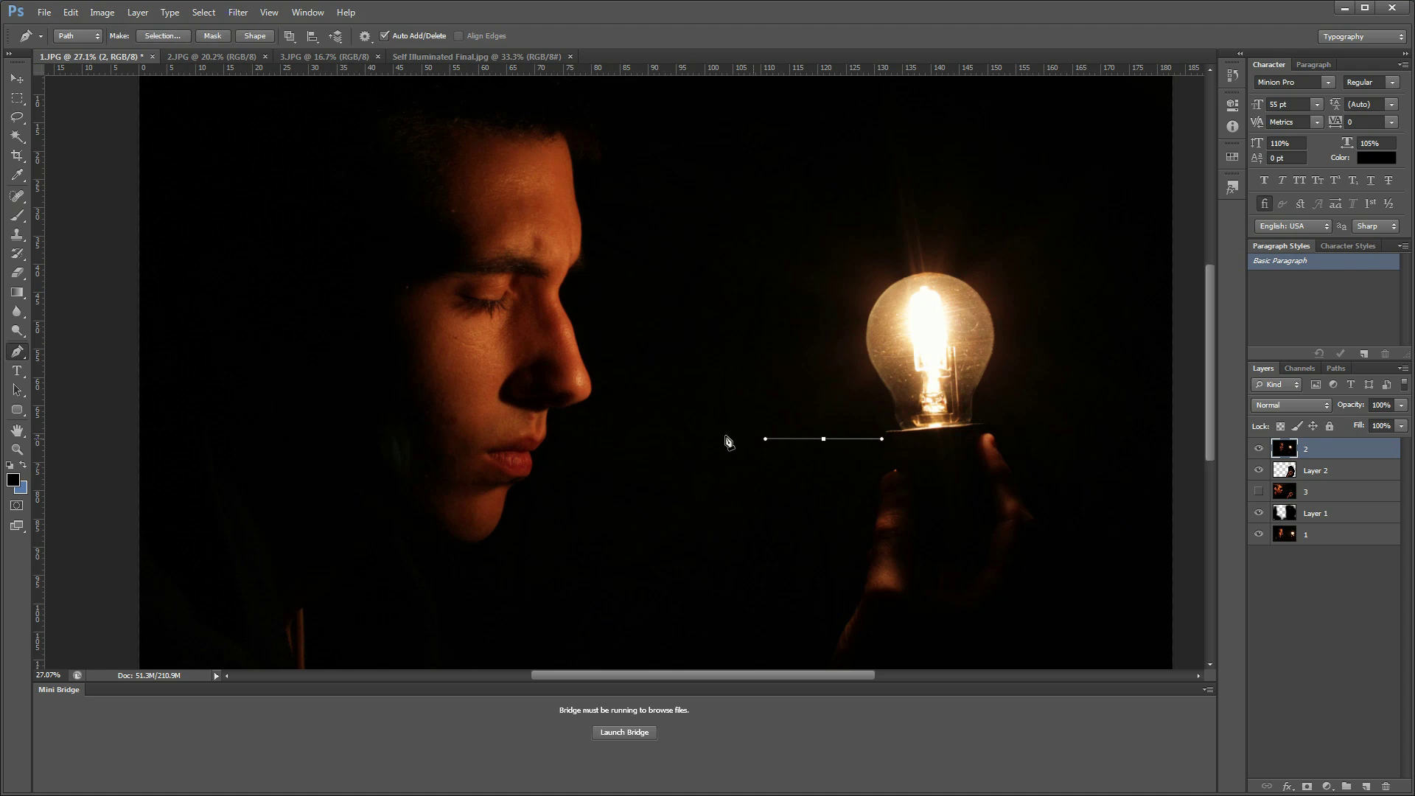
left_click_drag(640, 309, 641, 203)
left_click_drag(762, 190, 736, 385)
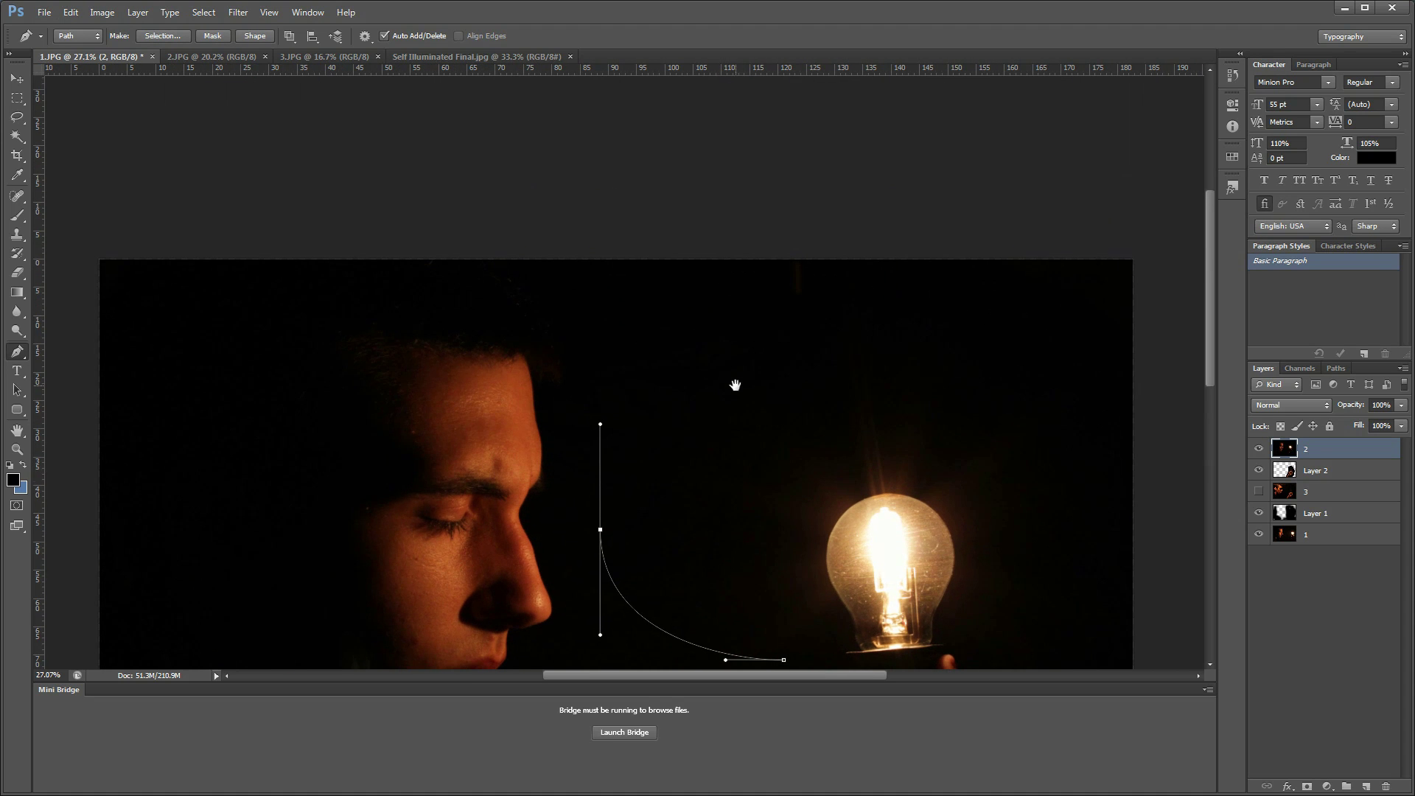
left_click_drag(743, 287, 824, 288)
left_click_drag(994, 296, 1059, 345)
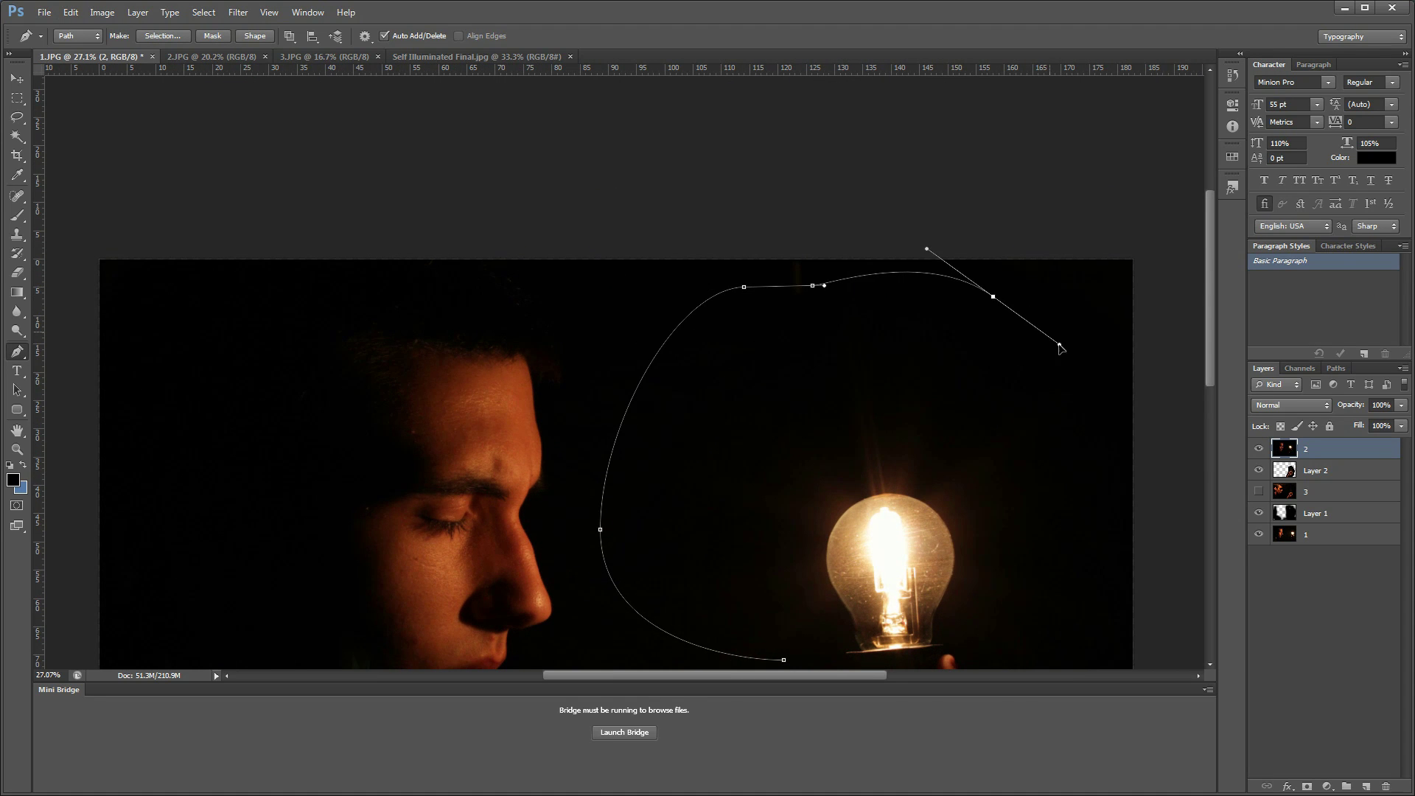
left_click_drag(1095, 507, 1074, 590)
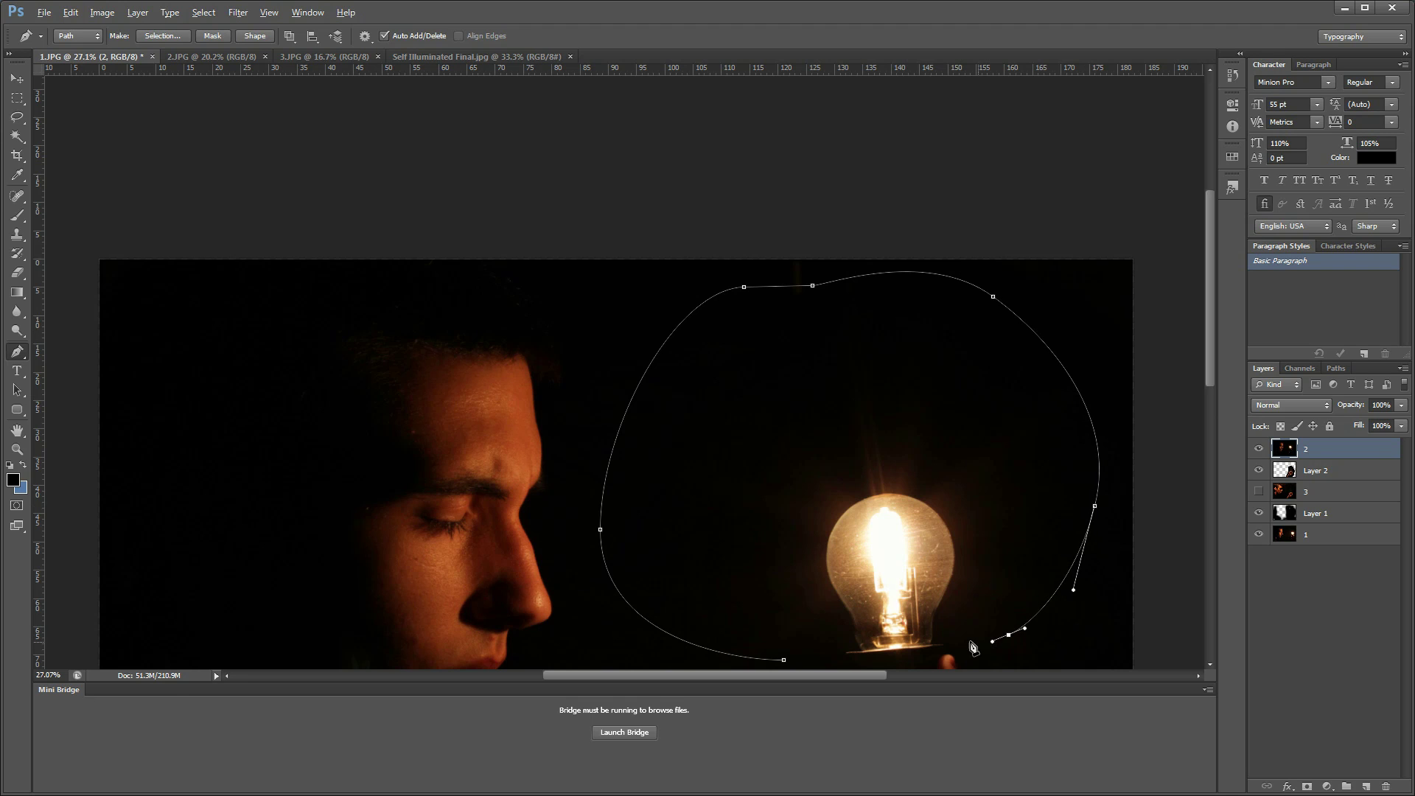
Continue the path closely along the bright lower edge of the lit bulb's glass and close it at the starting point.
scroll(951, 645, "up", 6)
scroll(972, 404, "down", 5)
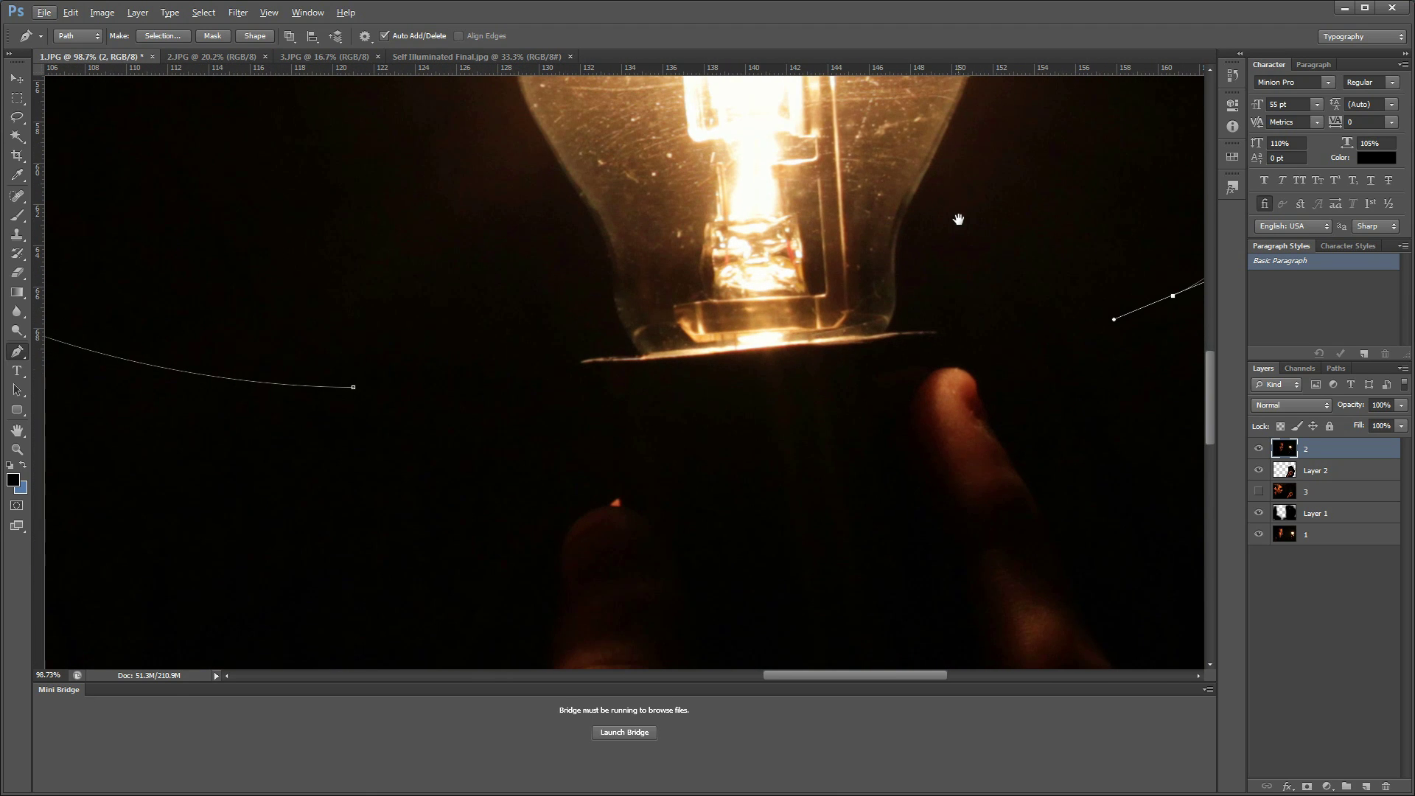
left_click_drag(955, 333, 943, 333)
scroll(852, 338, "up", 3)
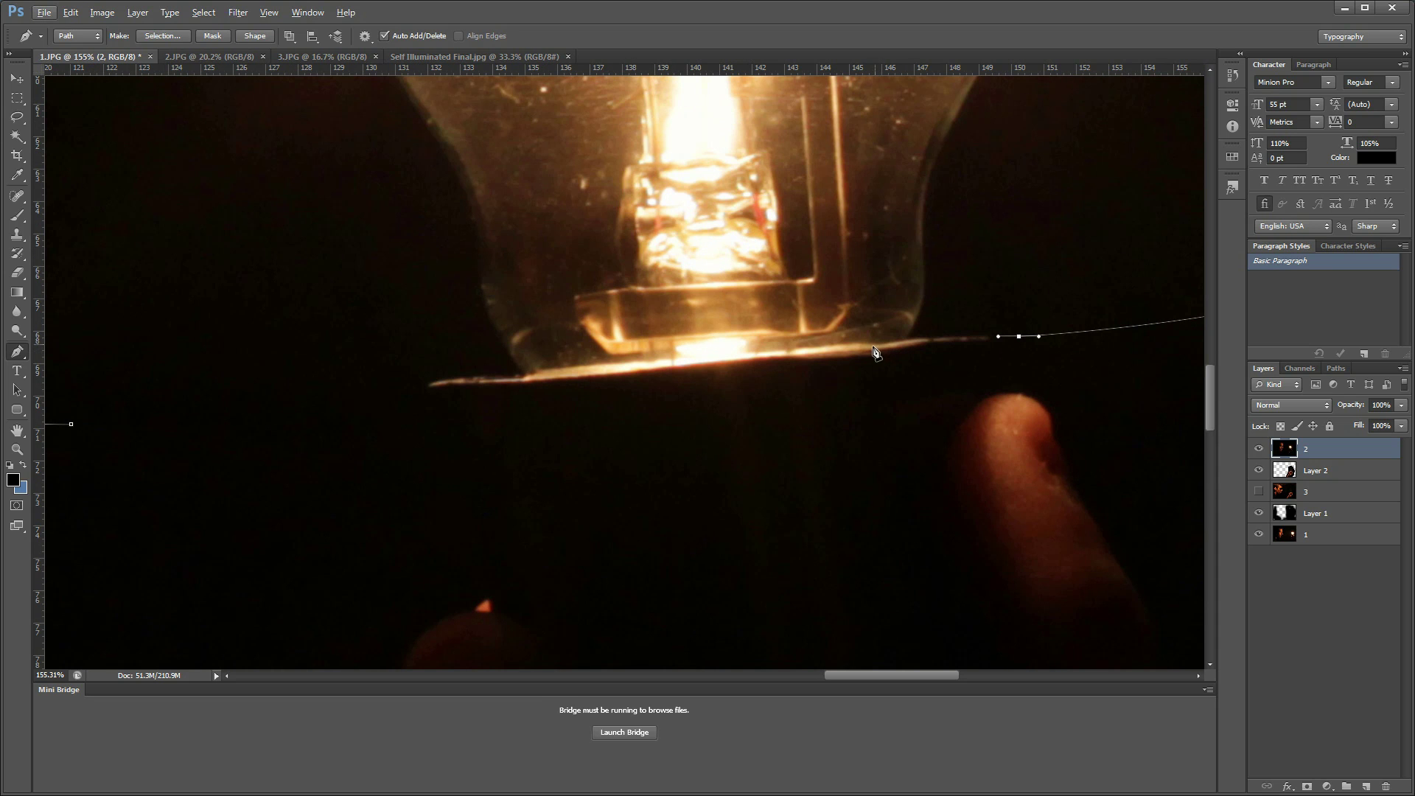
left_click_drag(884, 349, 869, 350)
left_click_drag(668, 368, 661, 369)
left_click_drag(412, 388, 402, 391)
left_click(71, 426)
scroll(372, 404, "down", 5)
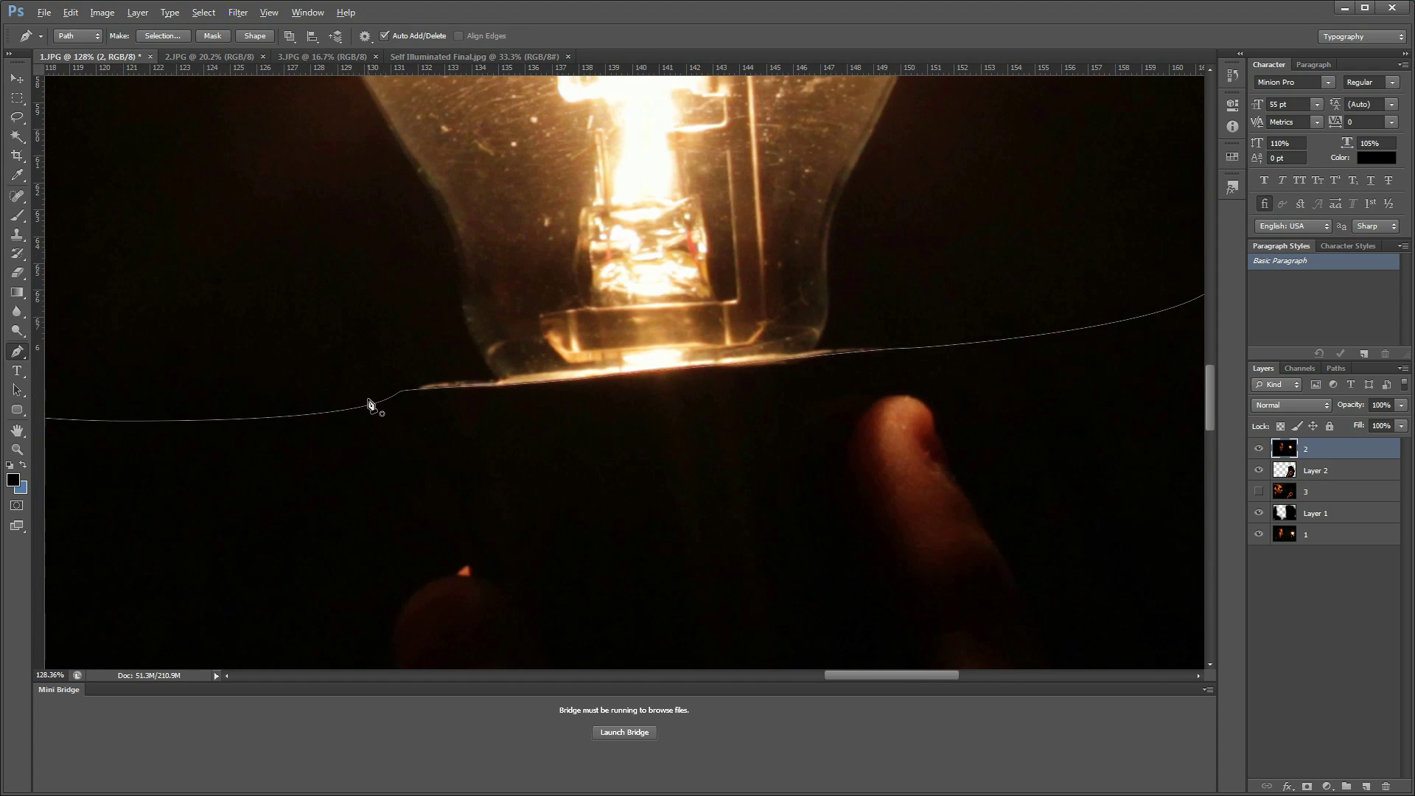
scroll(507, 400, "down", 2)
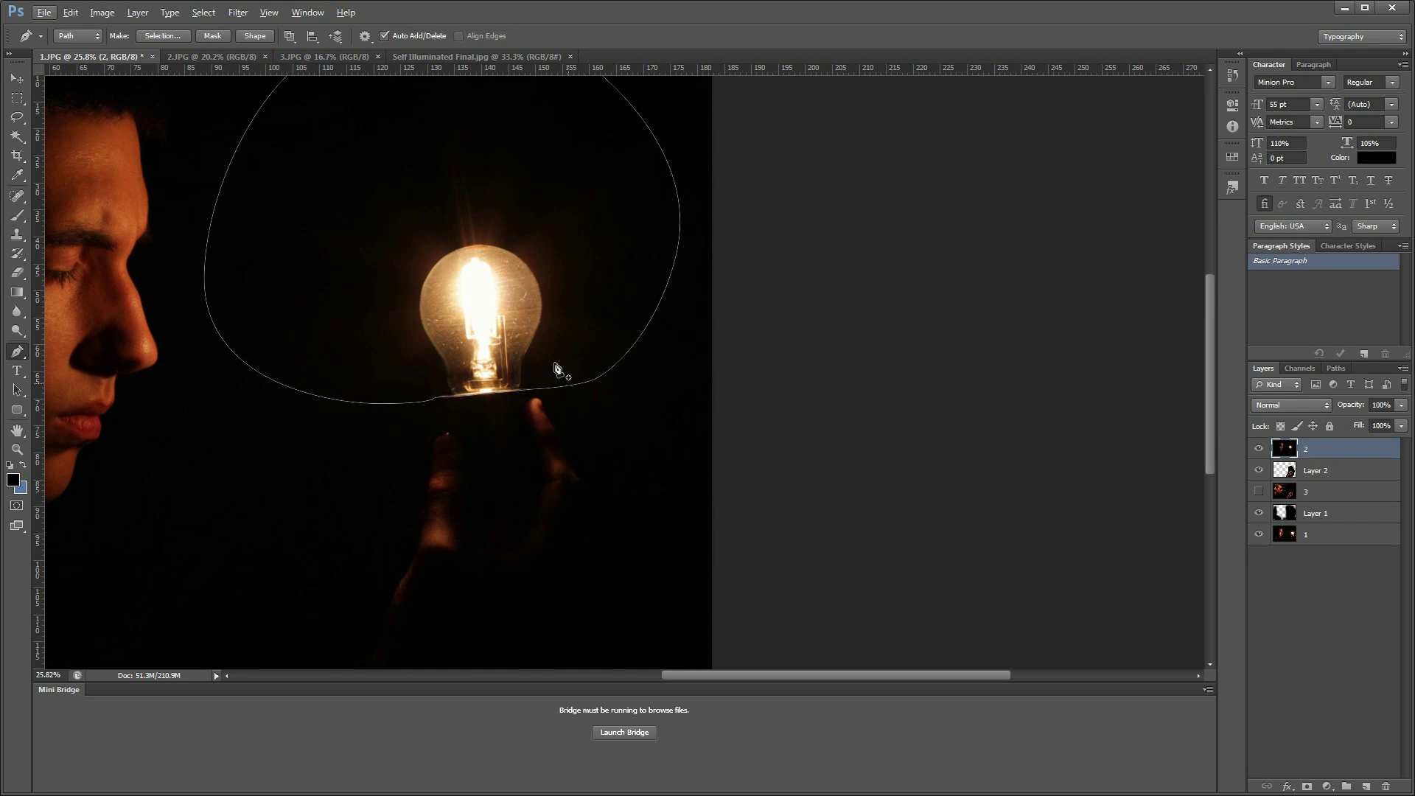
Convert the path to a selection with a 0-pixel feather, copy the lit bulb to a new layer and hide layer 2.
left_click(19, 80)
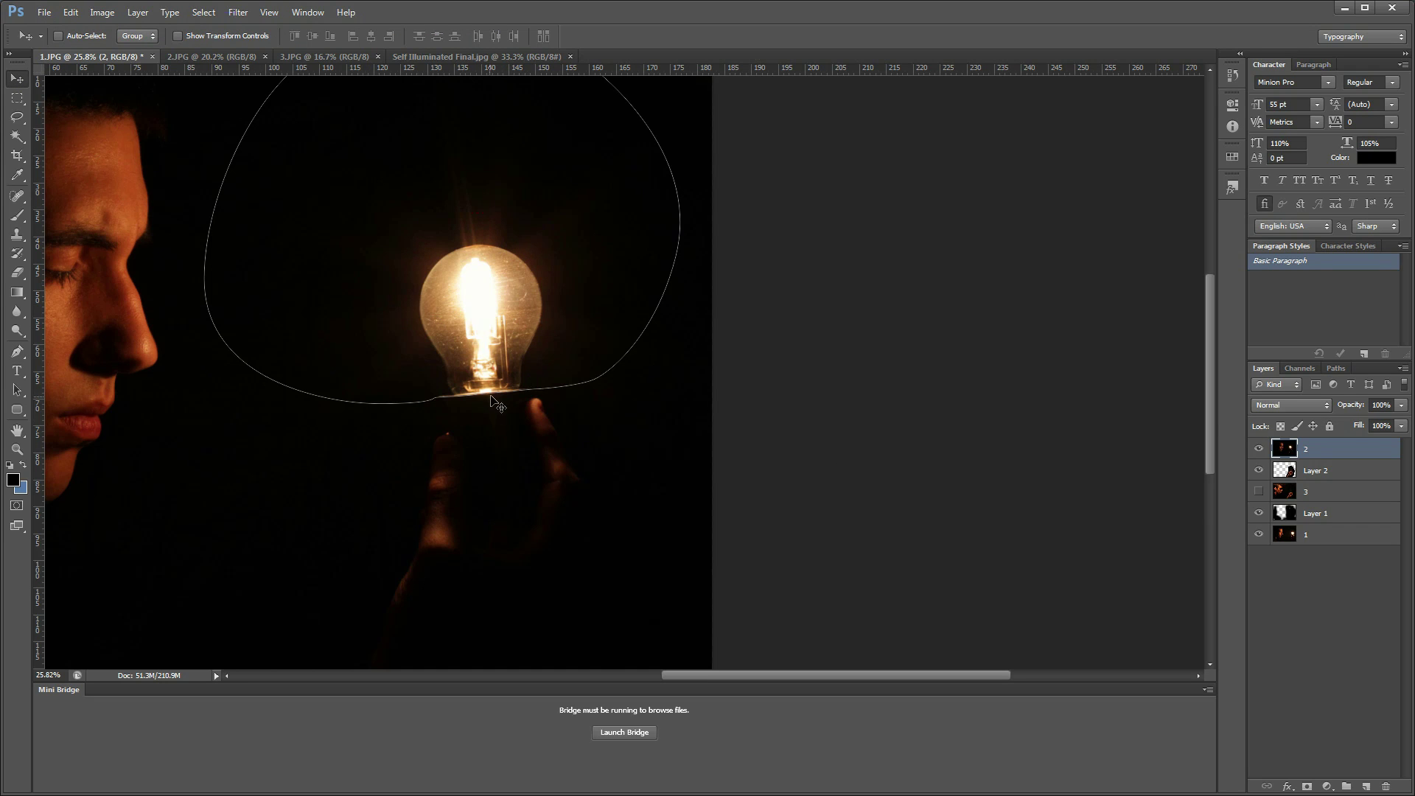
right_click(464, 152)
left_click(551, 5)
left_click(17, 352)
right_click(413, 190)
left_click(516, 261)
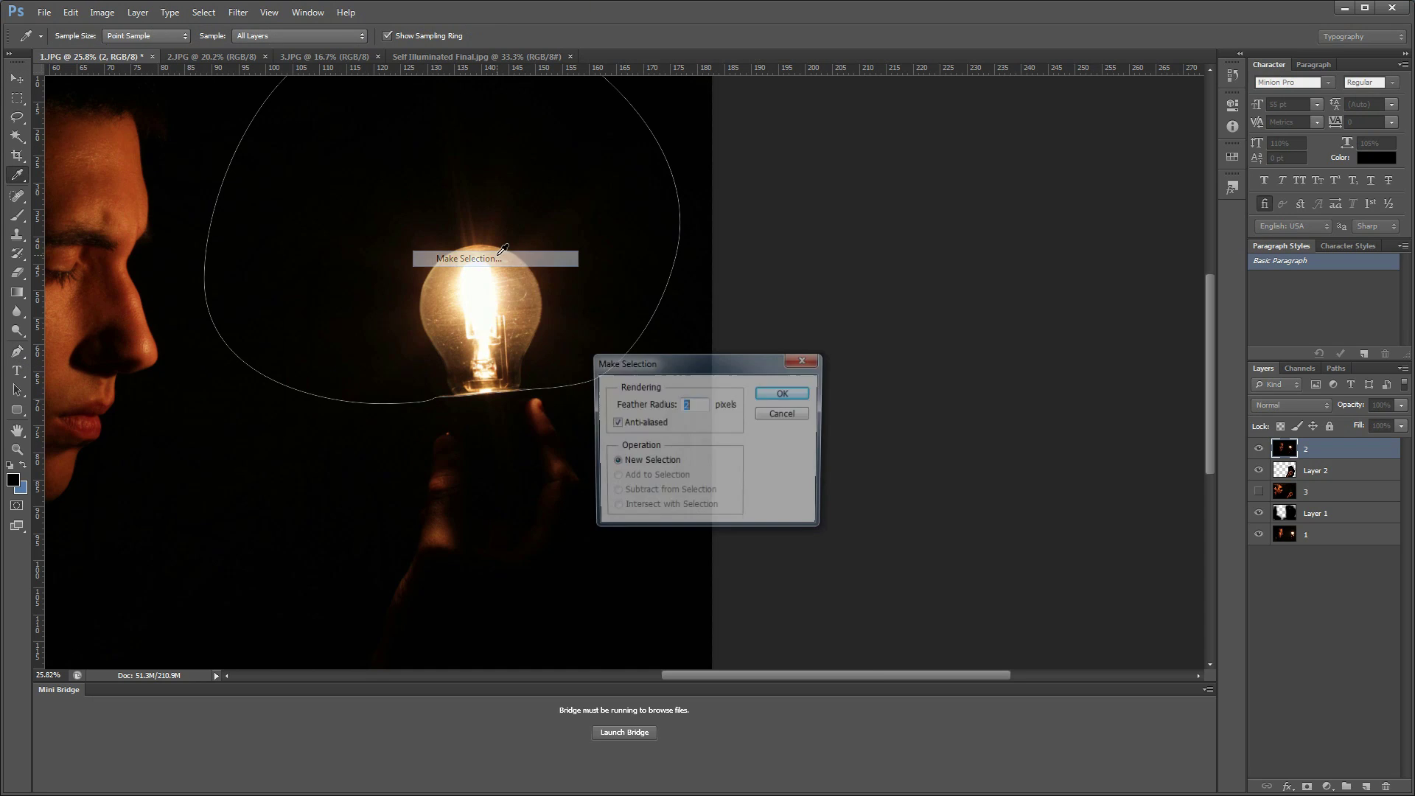
type("0")
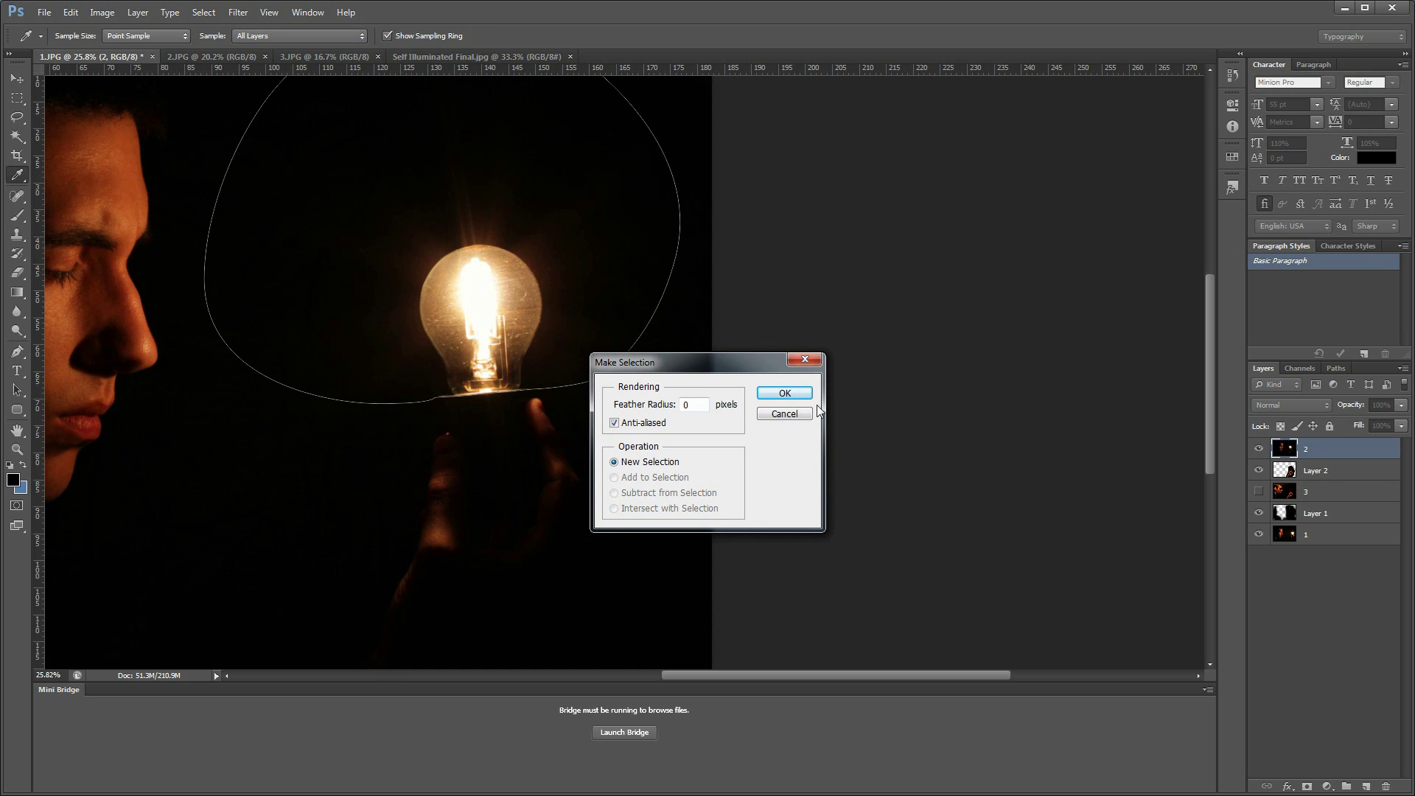
left_click(767, 395)
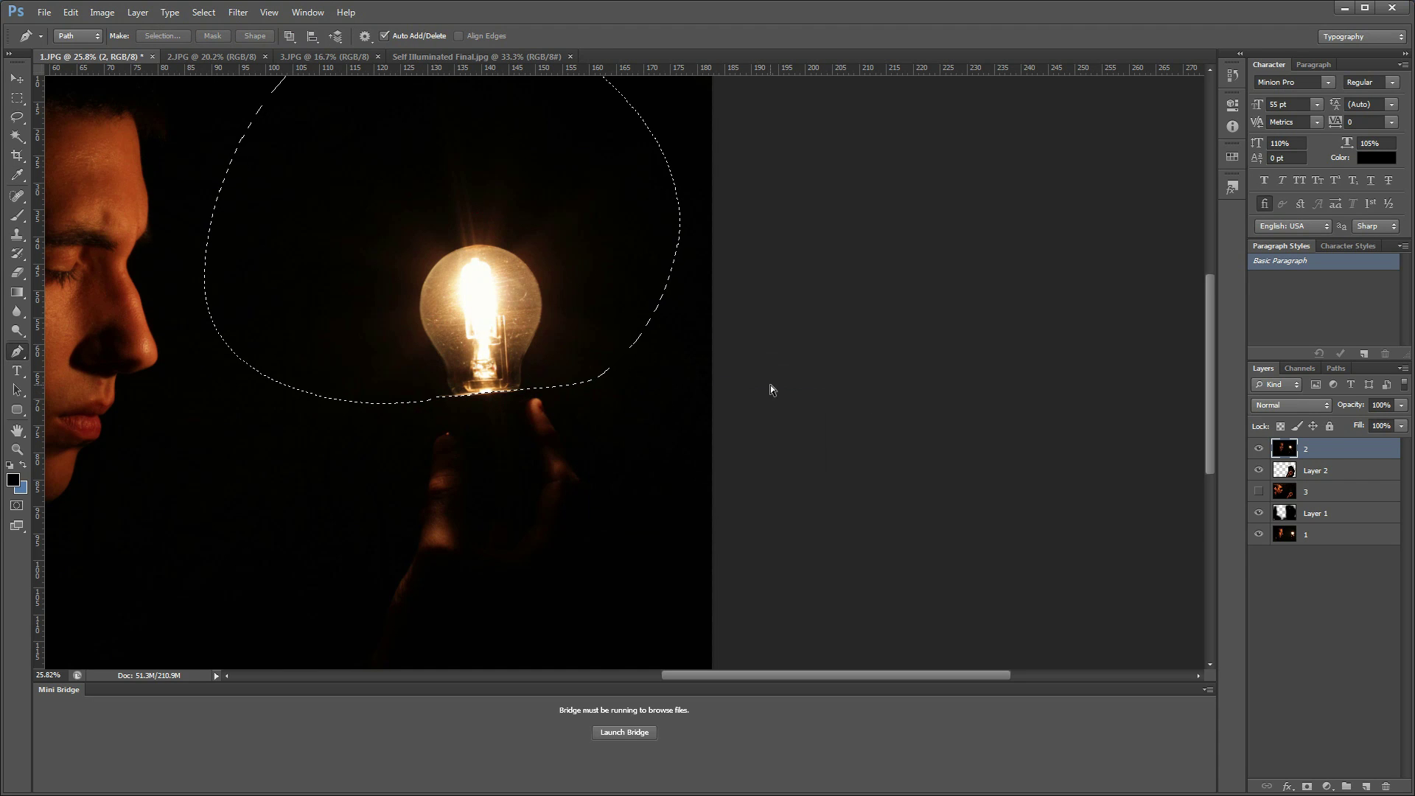
key("ctrl+j")
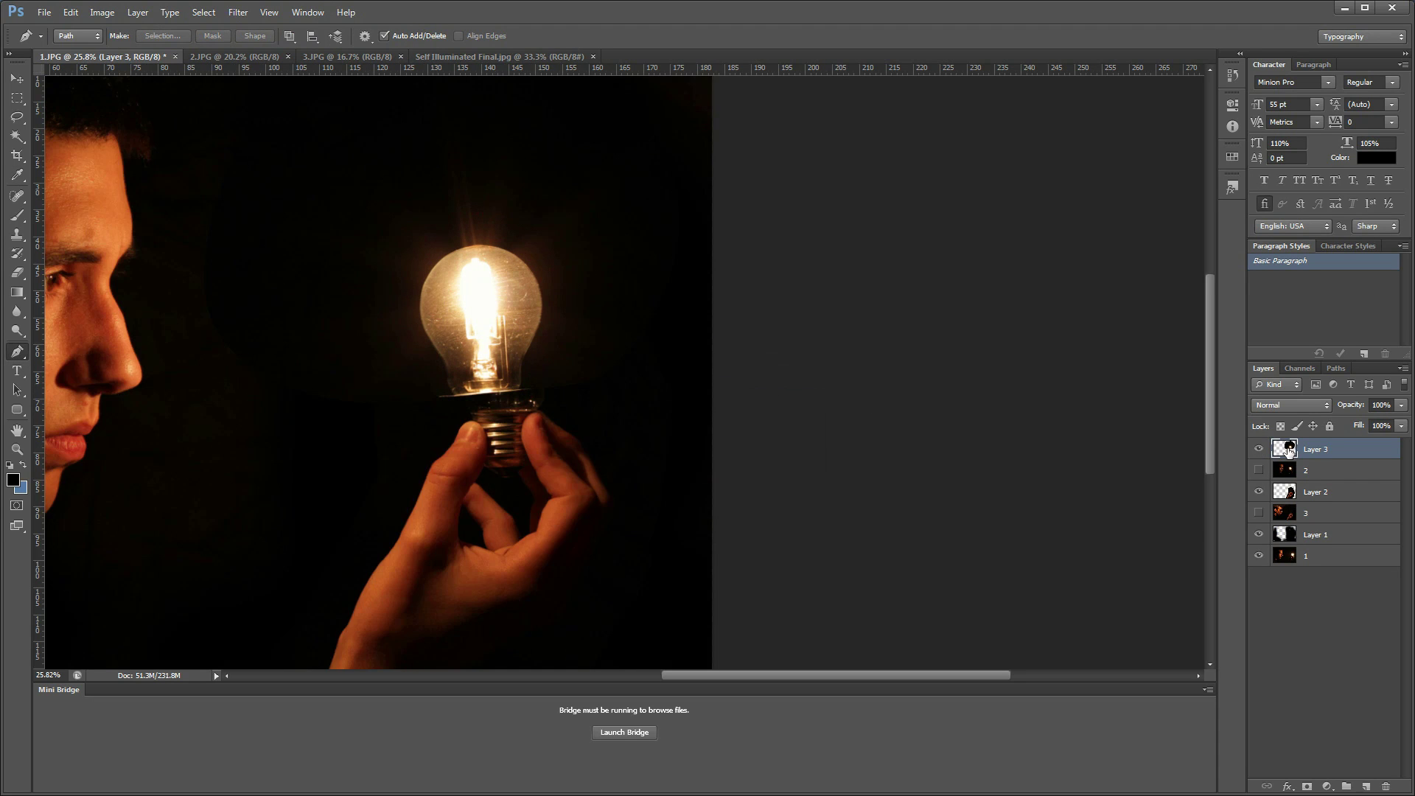
Move the lit bulb on Layer 3 so it sits over the metal base held in the hand.
key("v")
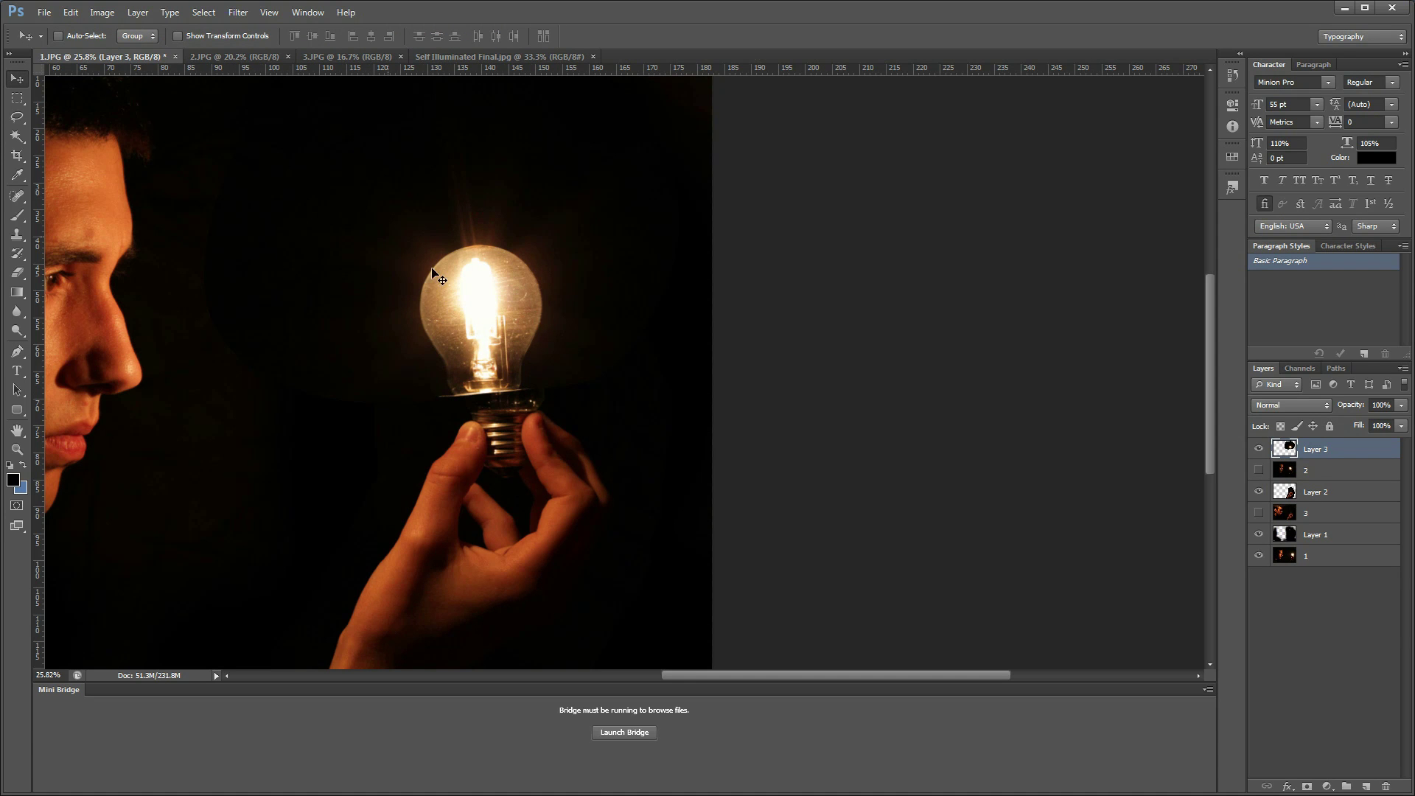
mouse_move(498, 304)
left_mouse_down()
mouse_move(521, 253)
mouse_move(547, 253)
mouse_move(493, 266)
mouse_move(489, 294)
mouse_move(520, 303)
mouse_move(501, 324)
left_mouse_up()
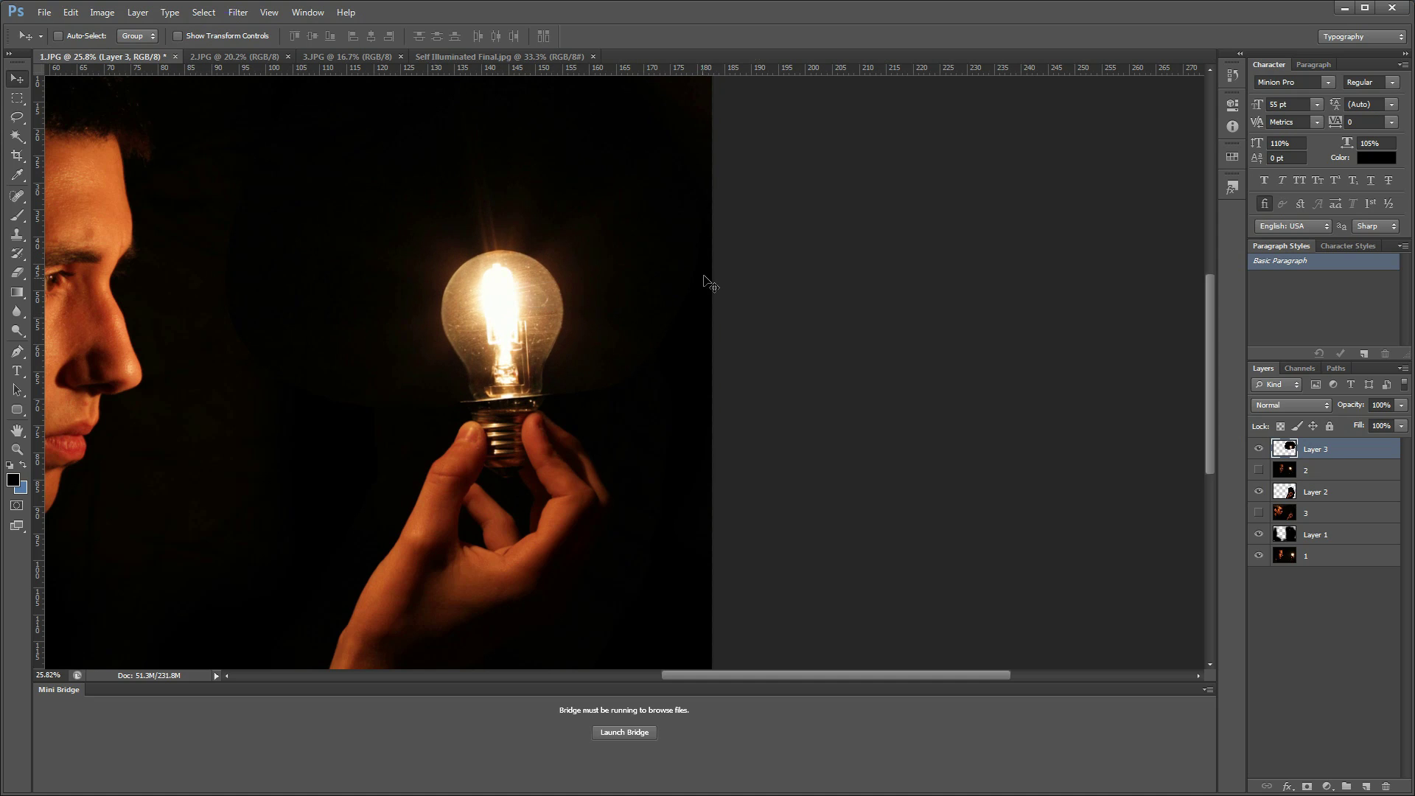
scroll(412, 402, "up", 5)
mouse_move(812, 314)
left_mouse_down()
mouse_move(805, 351)
mouse_move(804, 331)
left_mouse_up()
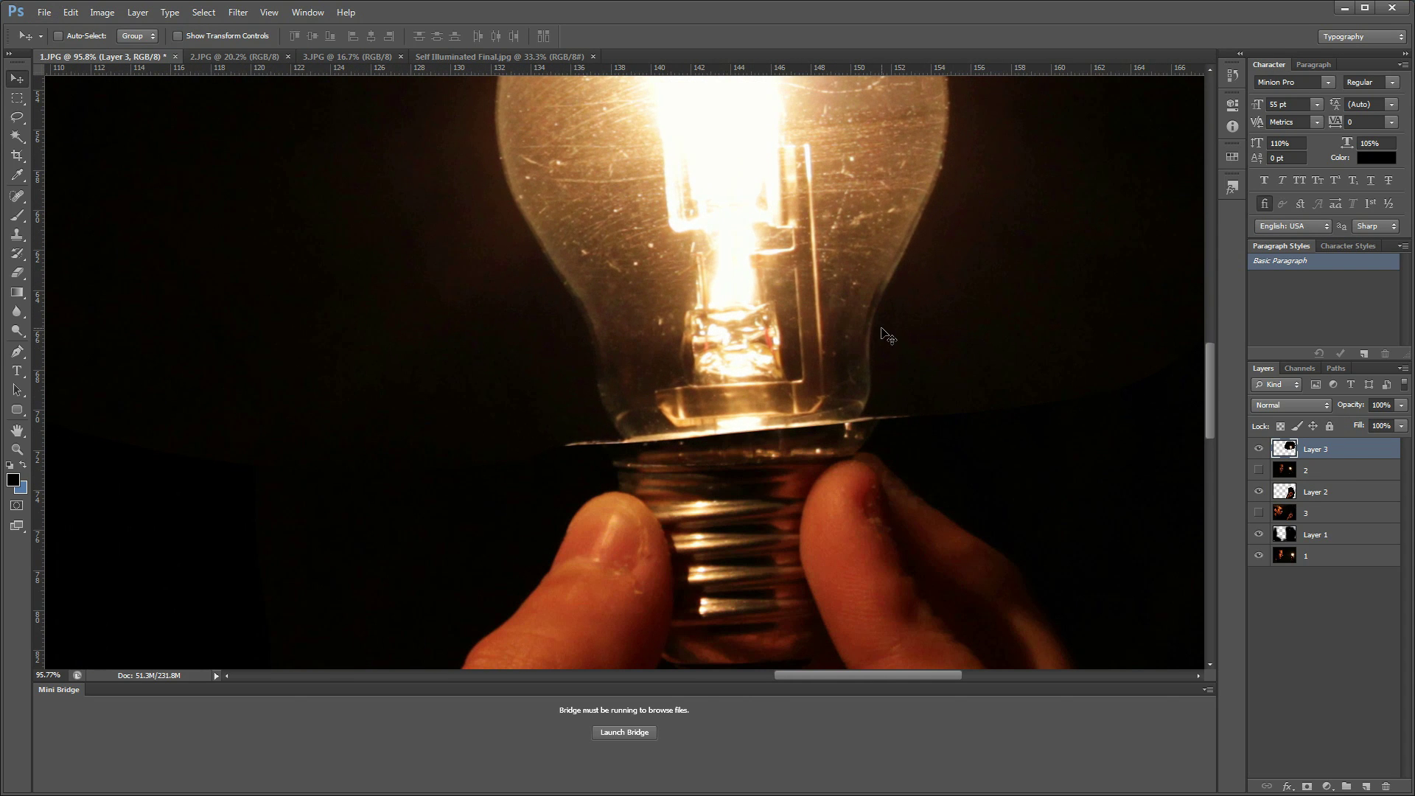
Rotate the lit bulb about 3.93° and shift it so its lower edge lines up with the metal base.
key("ctrl+t")
left_click_drag(1057, 492, 1010, 512)
left_click_drag(734, 370, 761, 383)
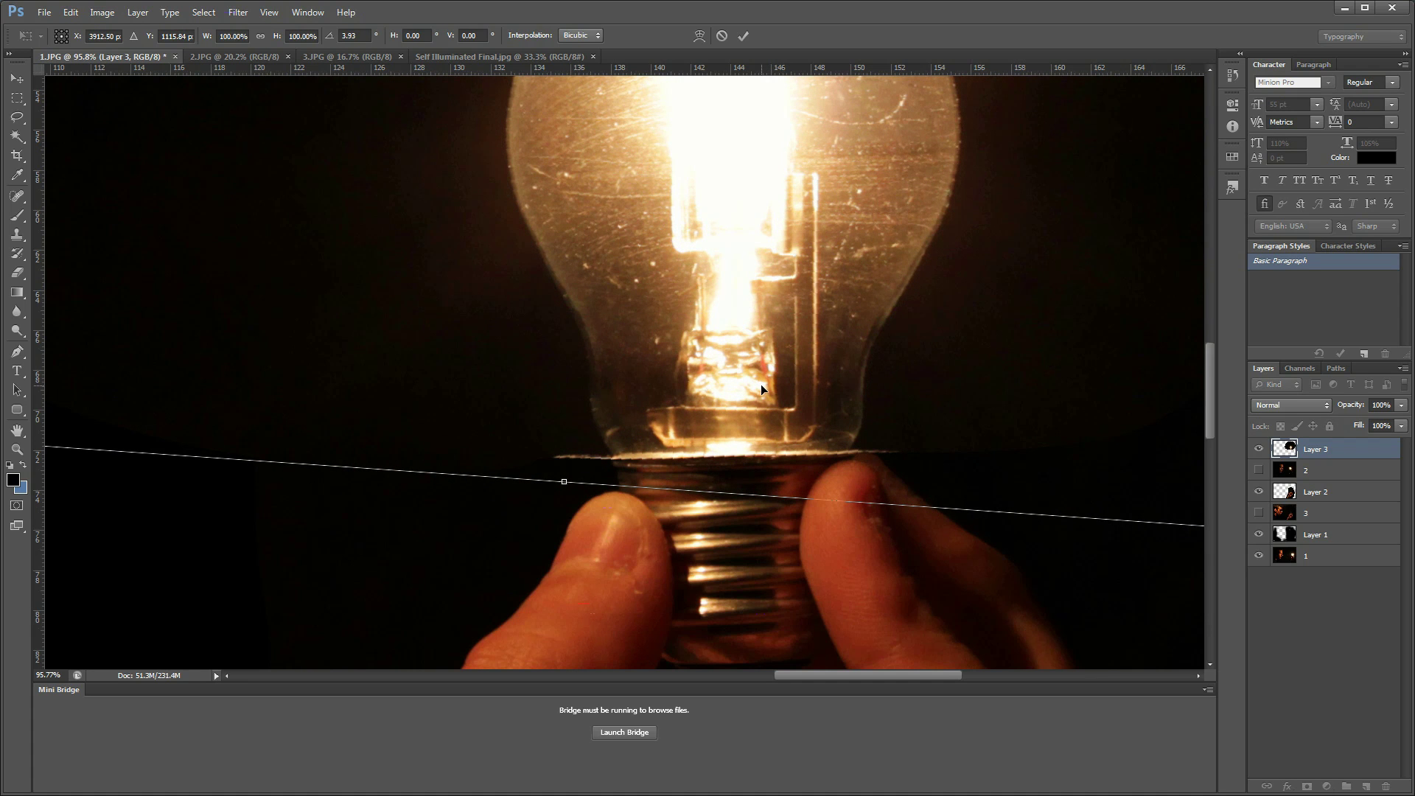
key("Return")
With a 54 px eraser, remove the bright line sticking out beside and along the lit bulb's lower edge.
key("ctrl+0")
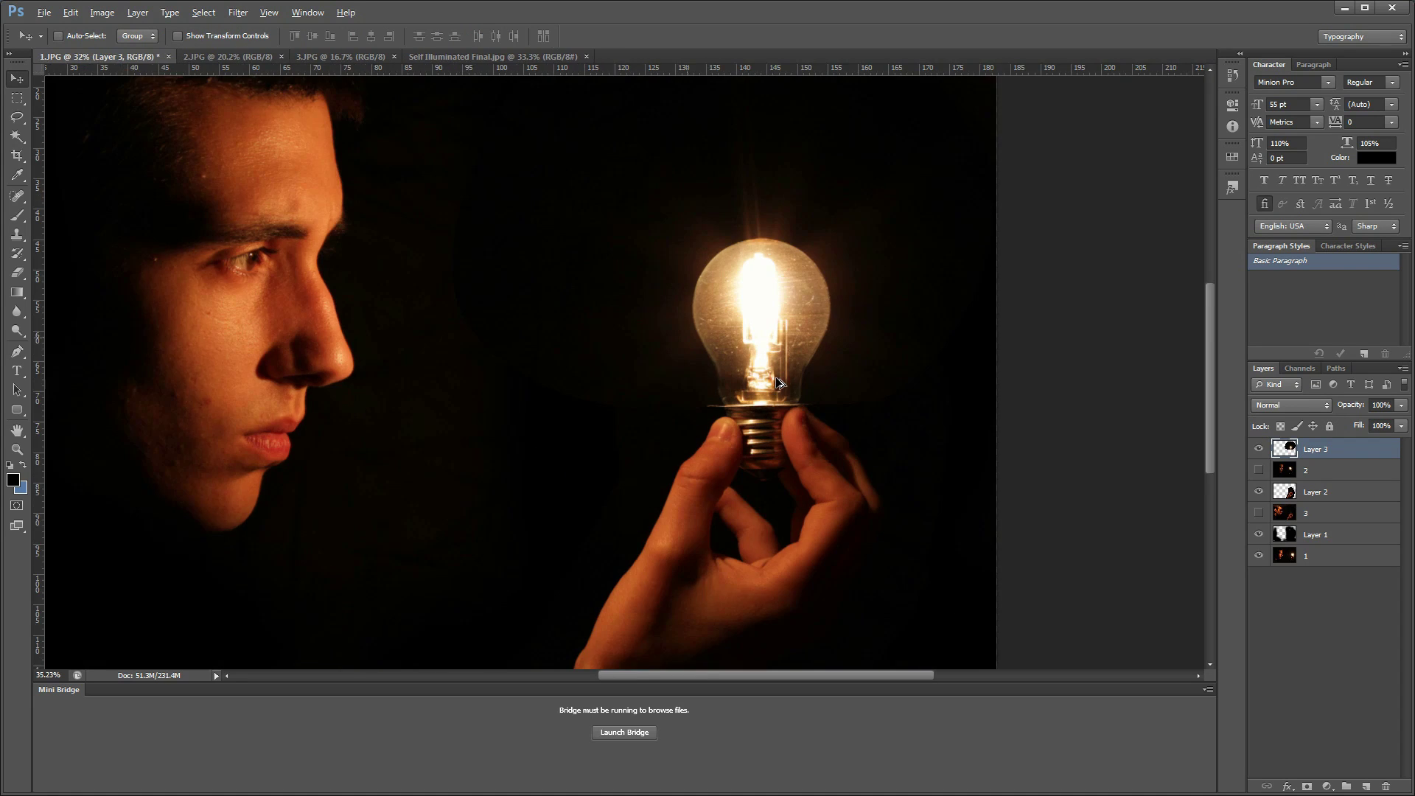
scroll(775, 377, "up", 5)
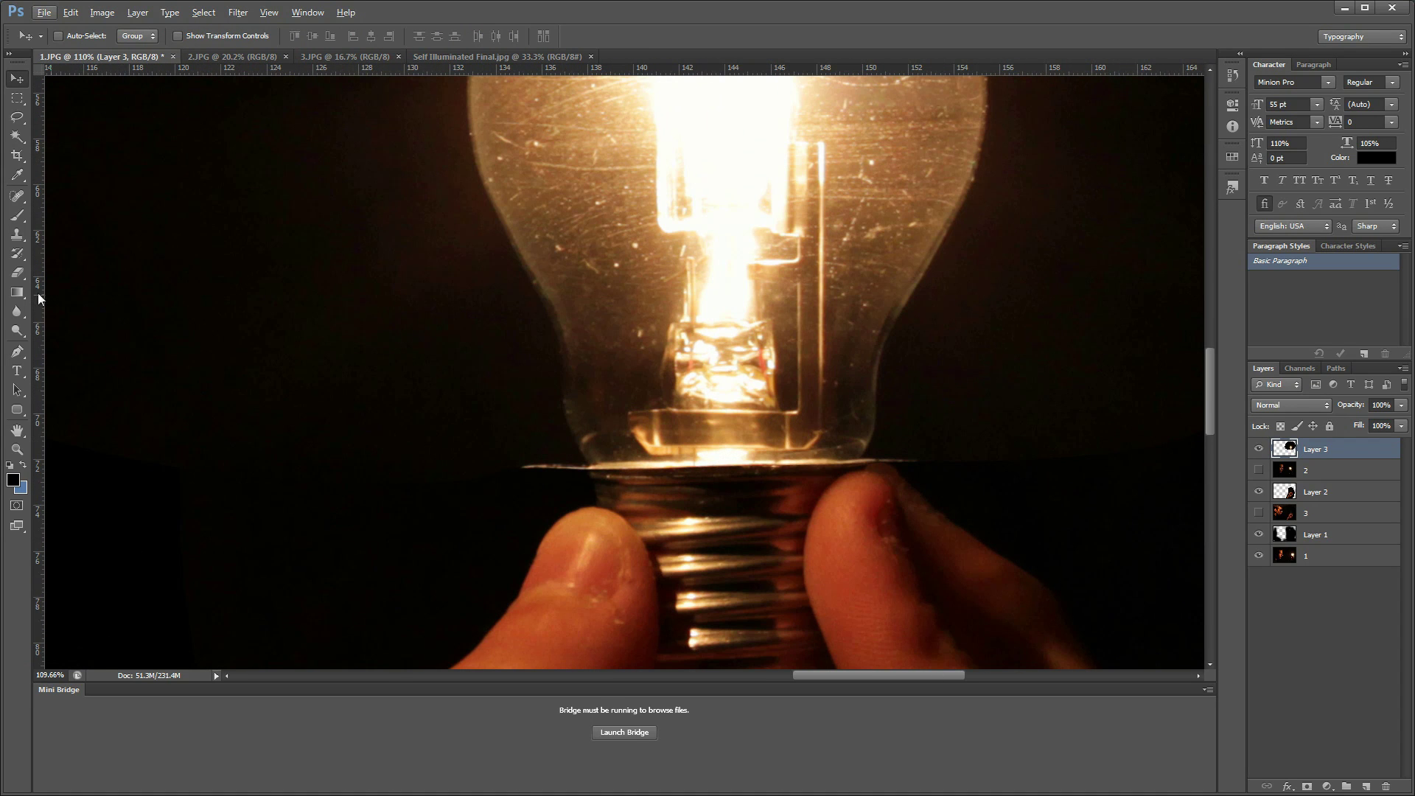
left_click(18, 273)
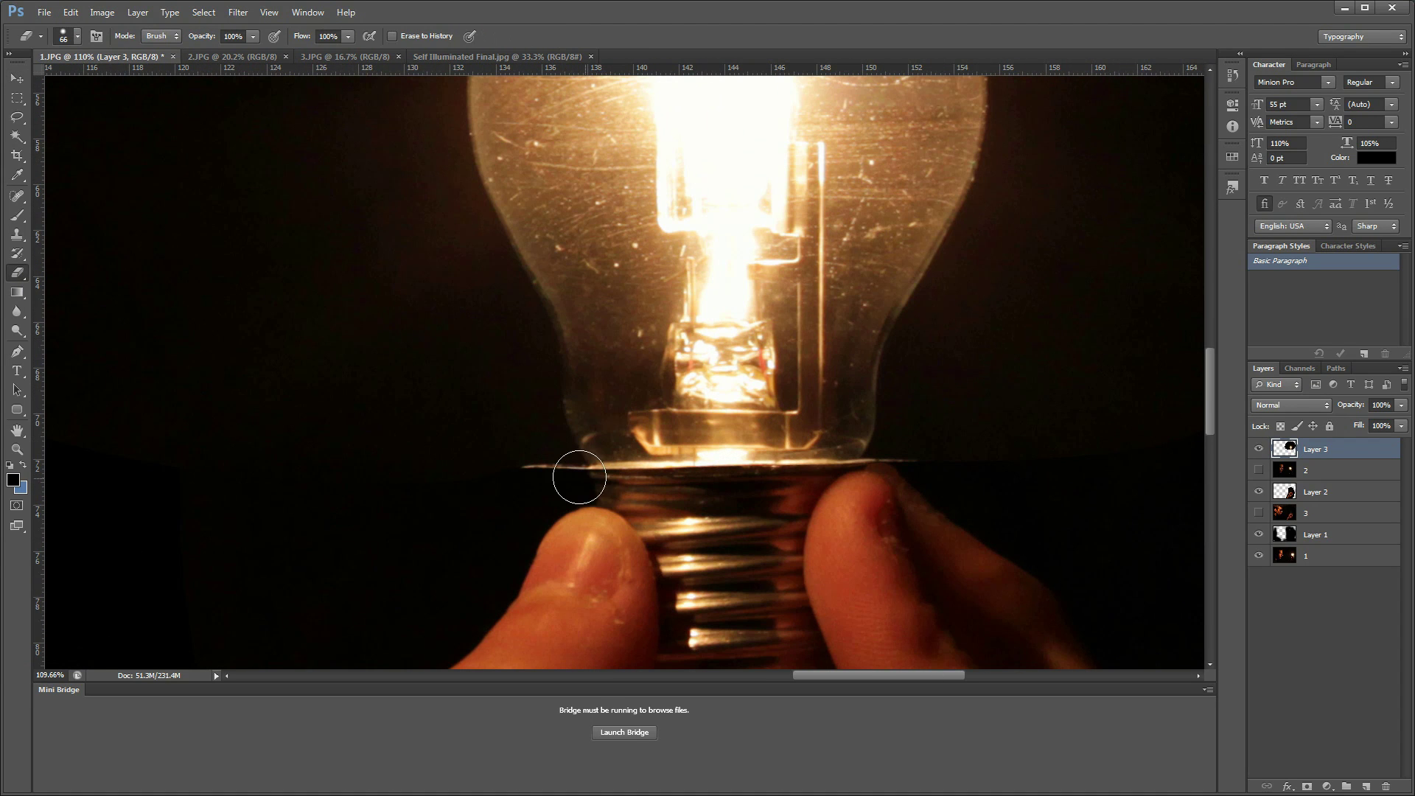
right_click(517, 474, "alt")
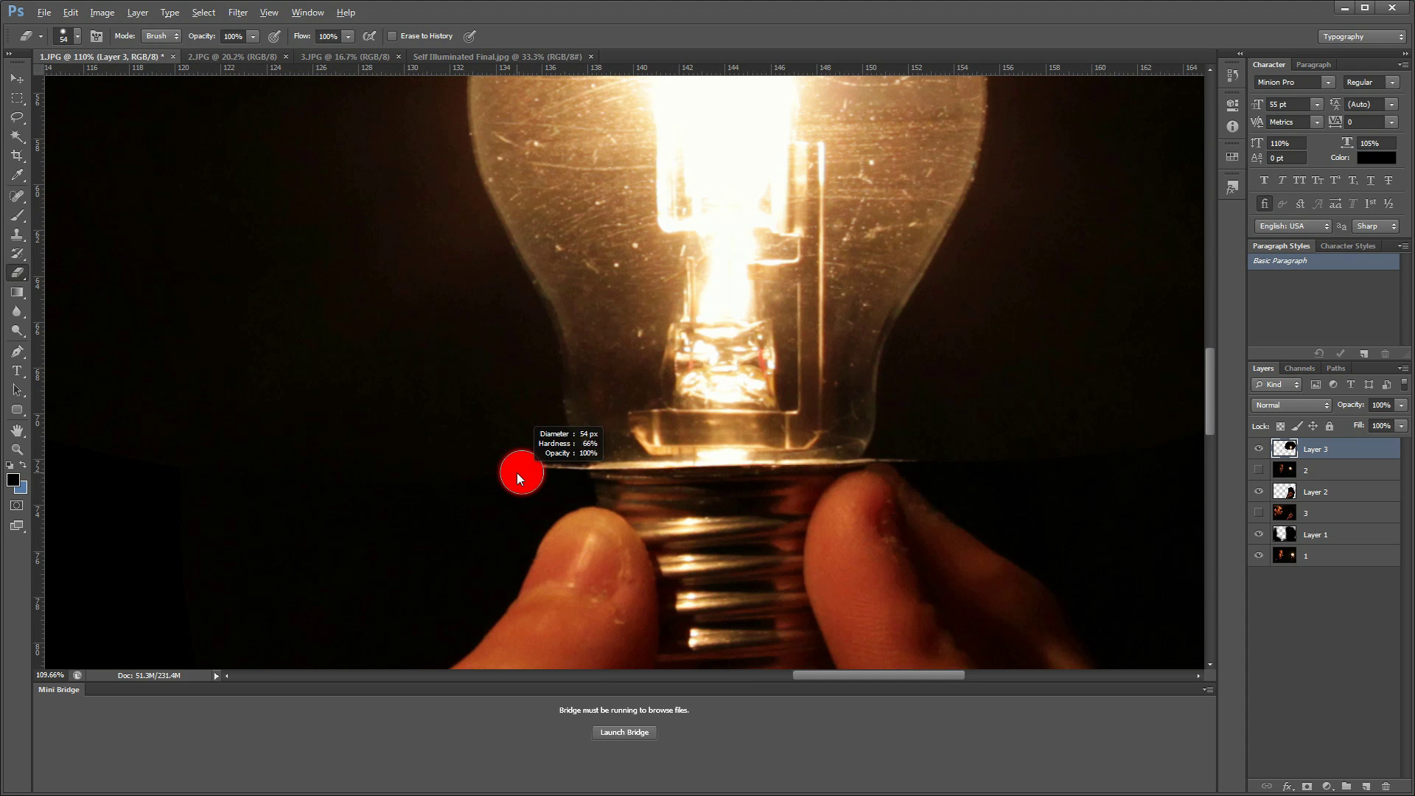
scroll(524, 472, "up", 2)
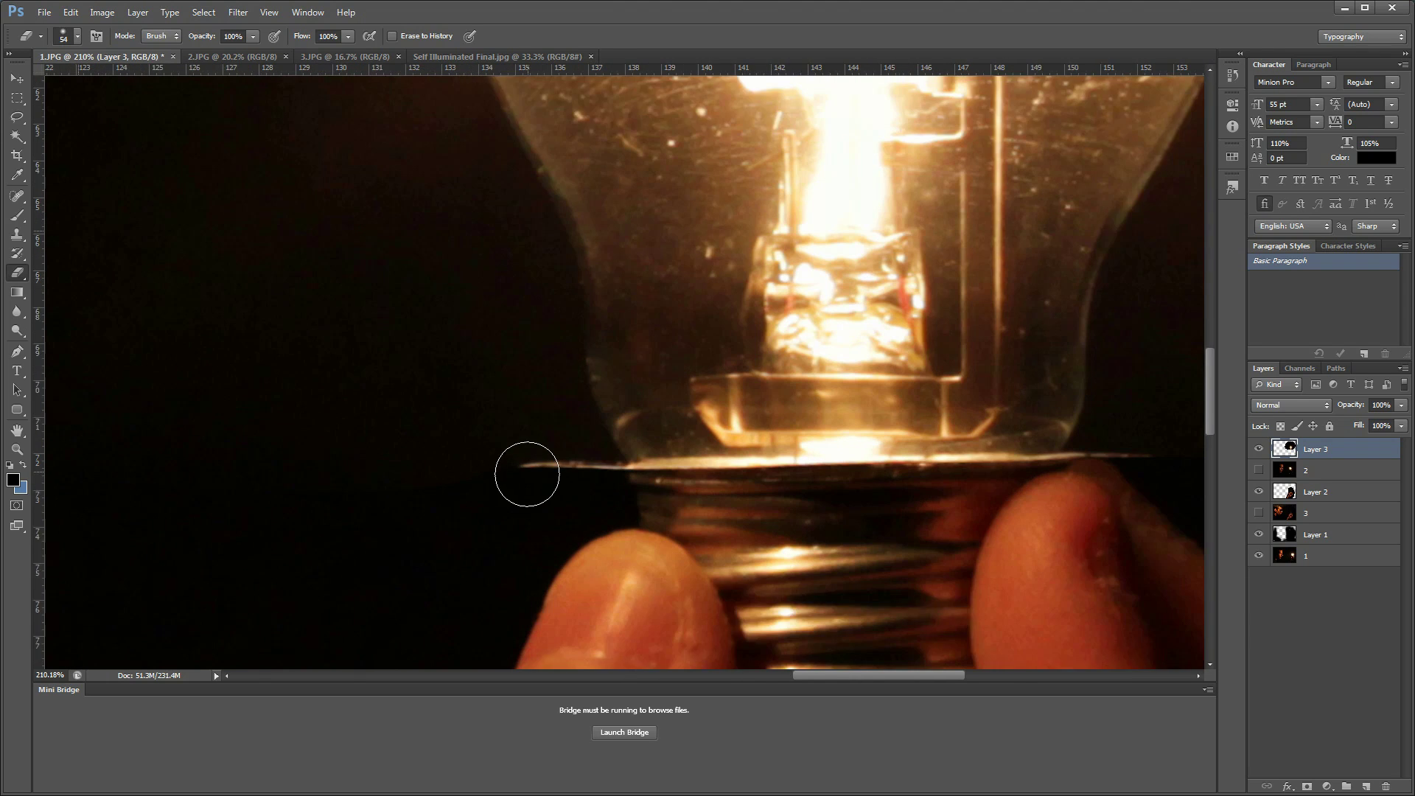
scroll(528, 471, "up", 1)
mouse_move(616, 494)
left_mouse_down()
mouse_move(1086, 496)
mouse_move(759, 511)
left_mouse_up()
mouse_move(928, 495)
left_mouse_down()
mouse_move(847, 506)
mouse_move(885, 475)
mouse_move(861, 499)
mouse_move(635, 522)
left_mouse_up()
Scale the lit bulb on Layer 3 to about 96.3% and move it down onto the metal base.
scroll(922, 376, "down", 5)
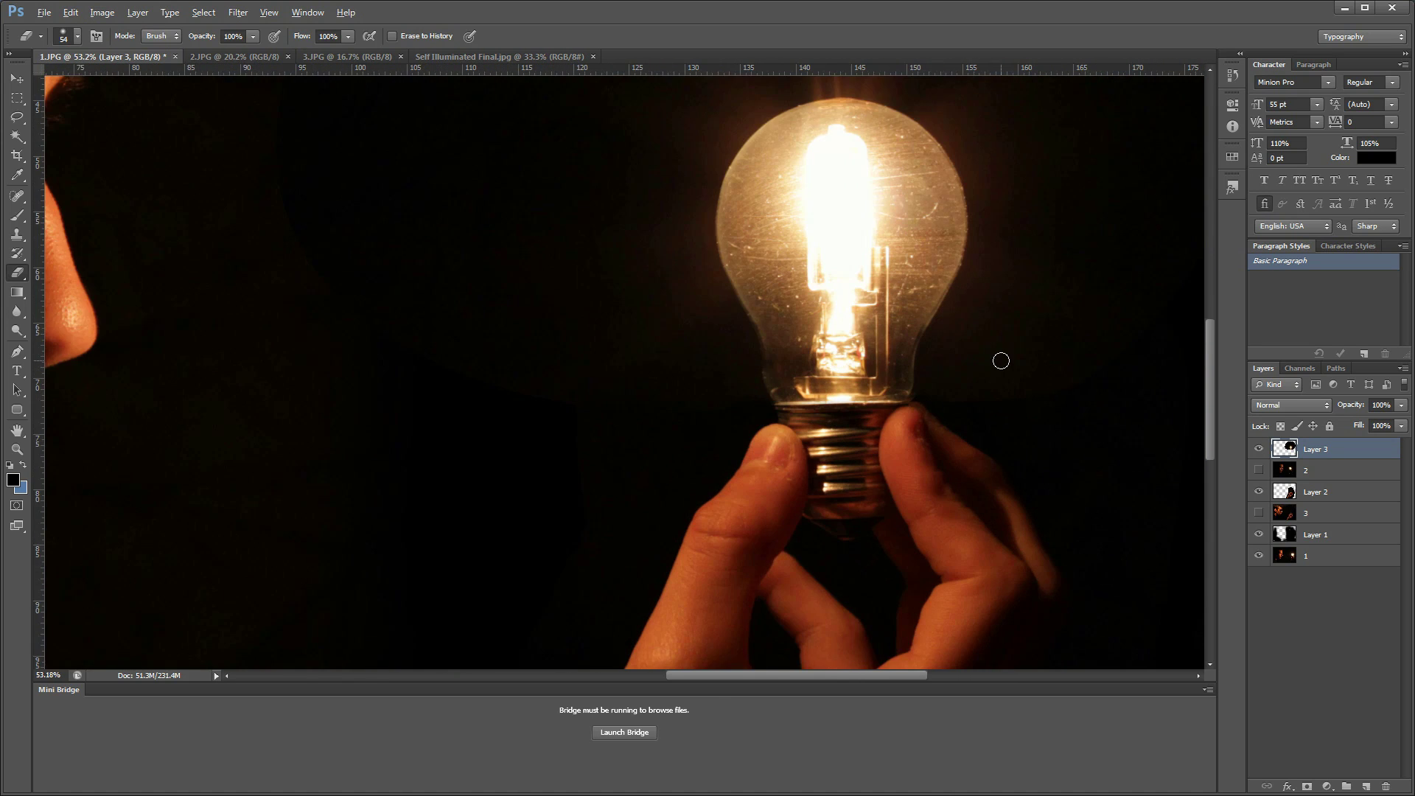
scroll(1001, 360, "down", 2)
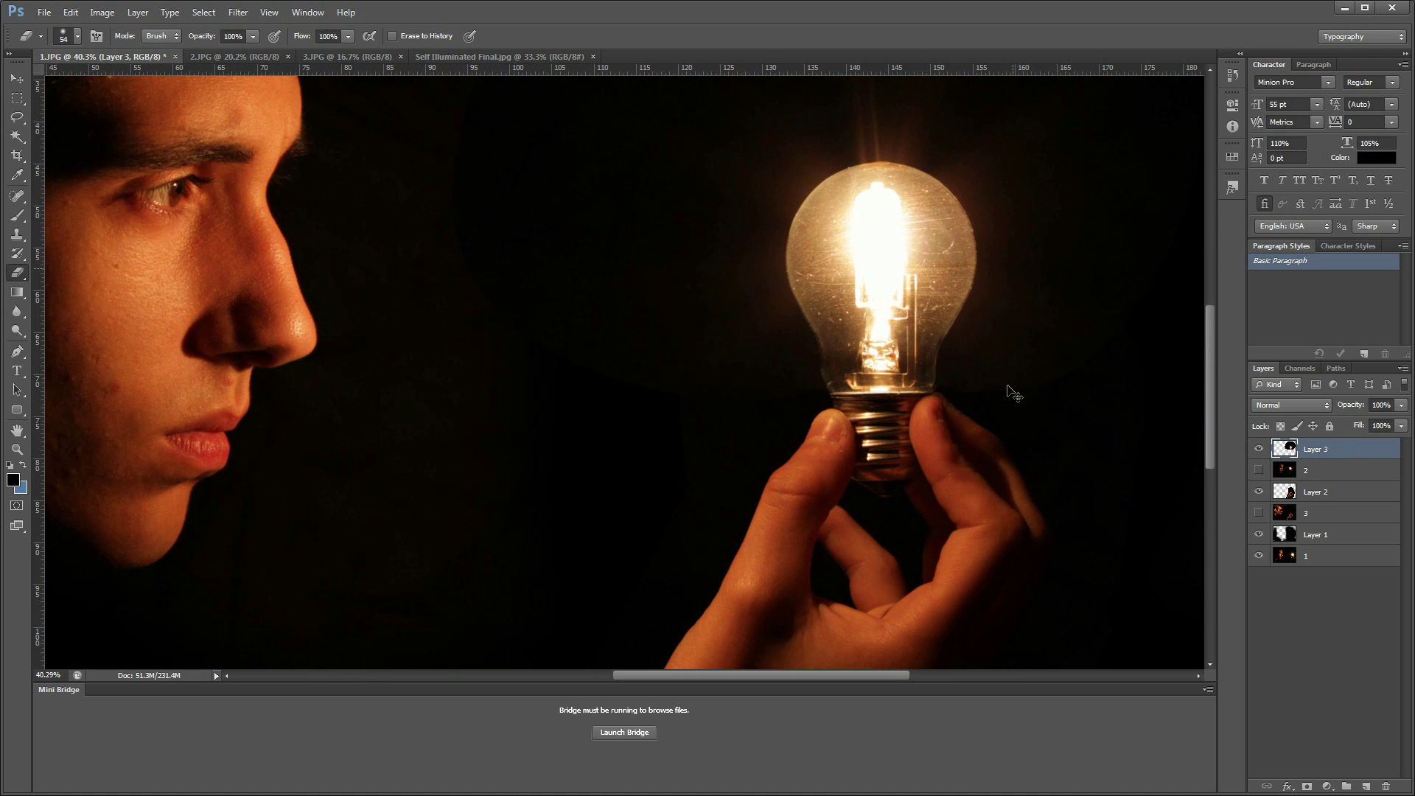
key("ctrl+t")
left_click_drag(1200, 400, 1065, 389)
scroll(796, 387, "up", 5)
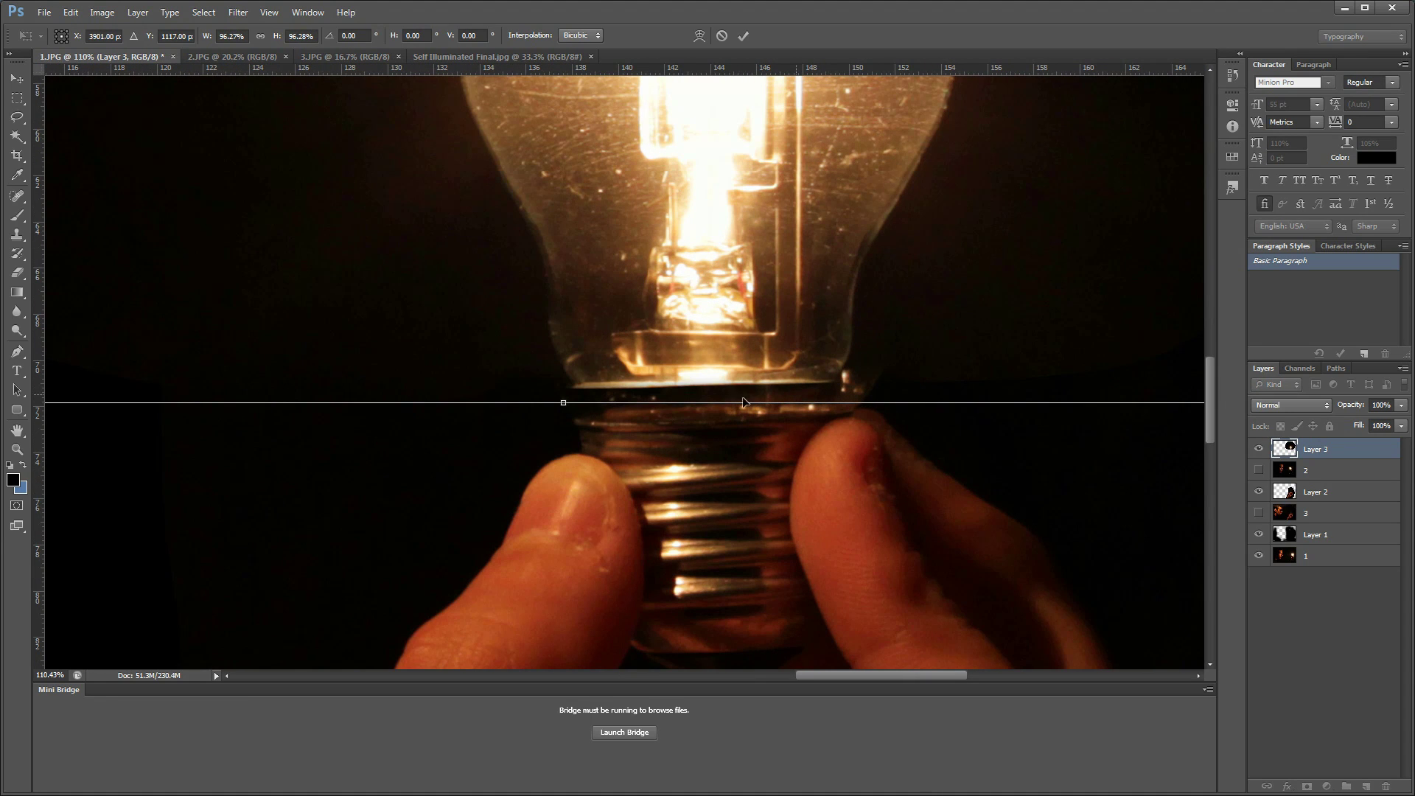
scroll(708, 291, "up", 2)
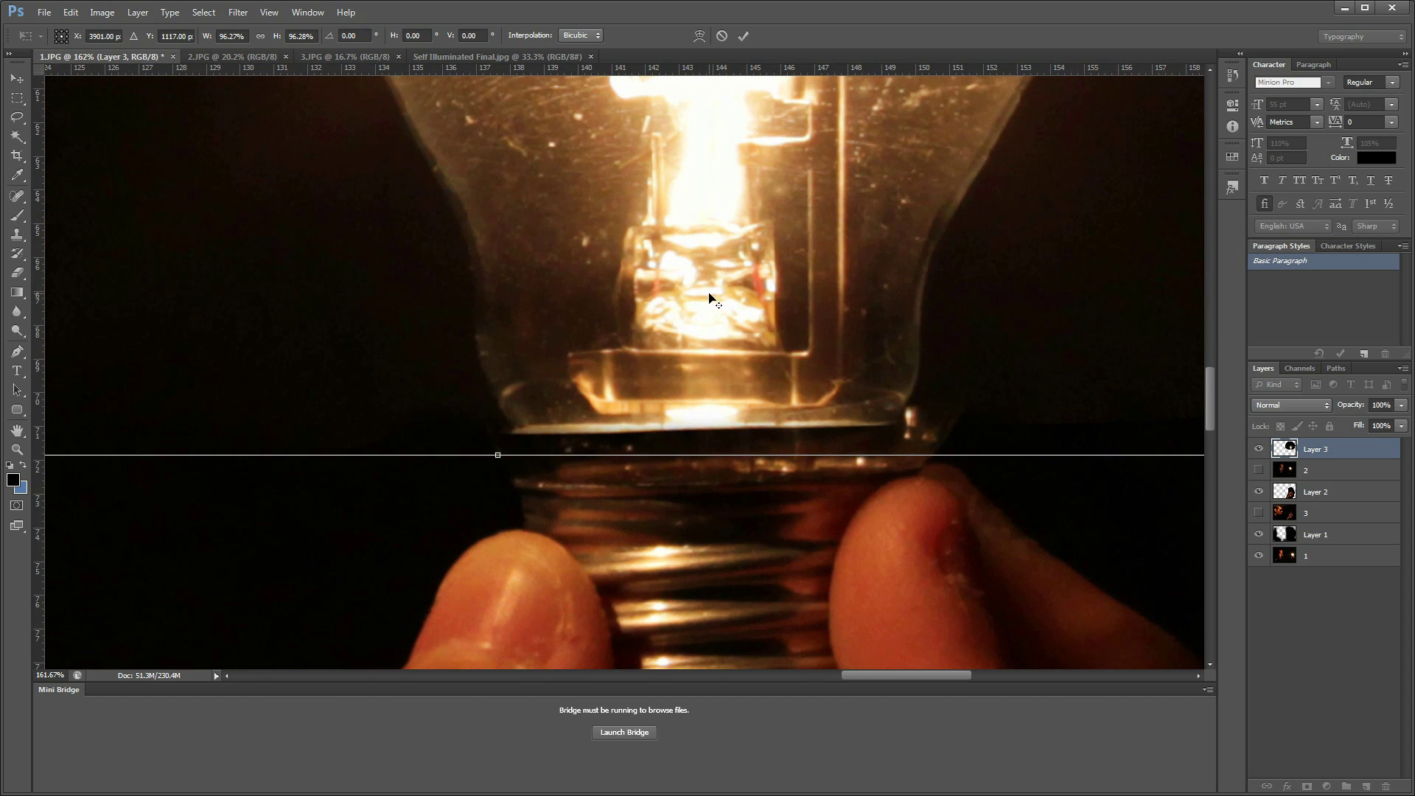
left_click_drag(814, 333, 826, 376)
Enlarge the lit bulb to about 99.3%, shift its lower edge onto the metal base and apply the transformation.
scroll(858, 328, "down", 6)
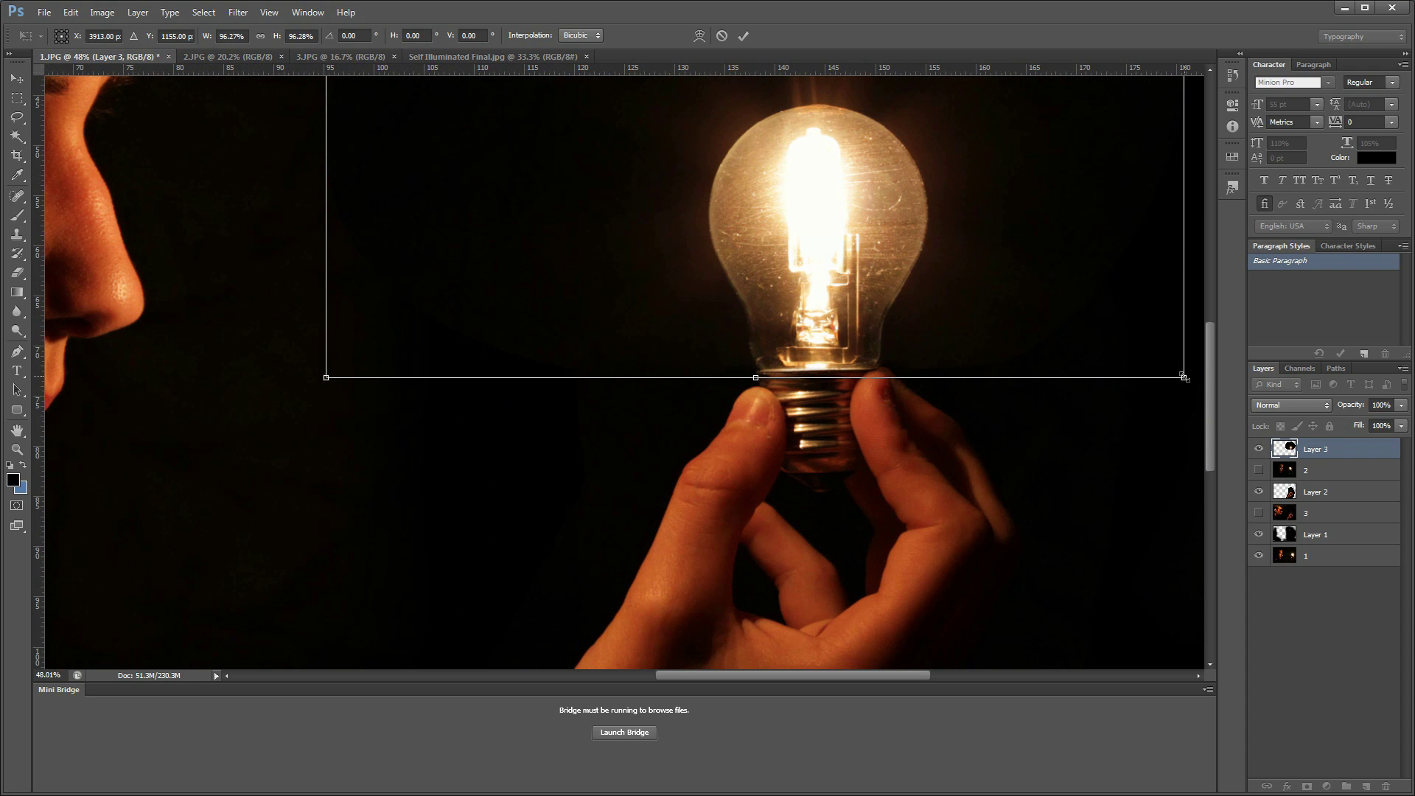
left_click_drag(1184, 377, 1201, 376)
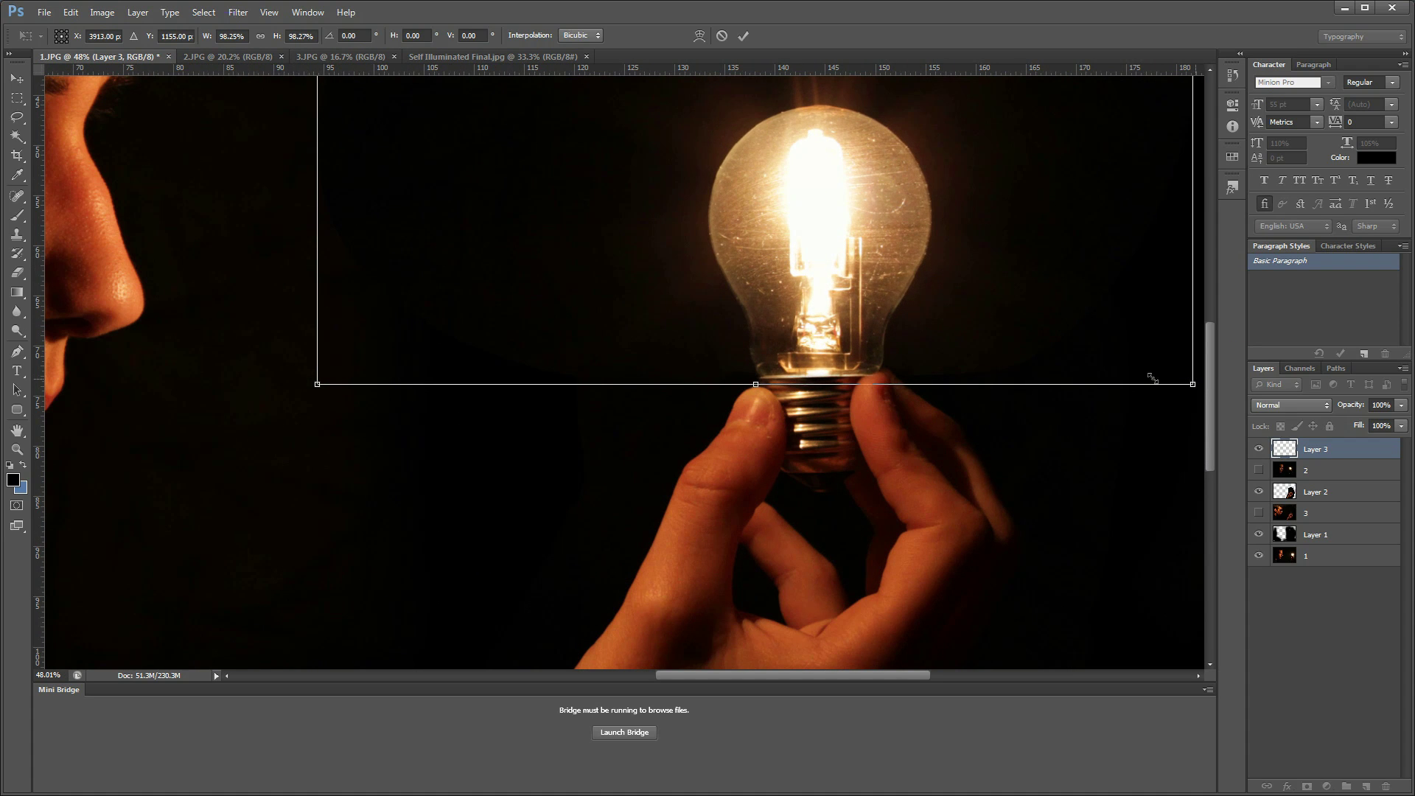
scroll(842, 367, "up", 2)
scroll(843, 366, "up", 5)
left_click_drag(865, 360, 898, 344)
scroll(898, 343, "down", 8)
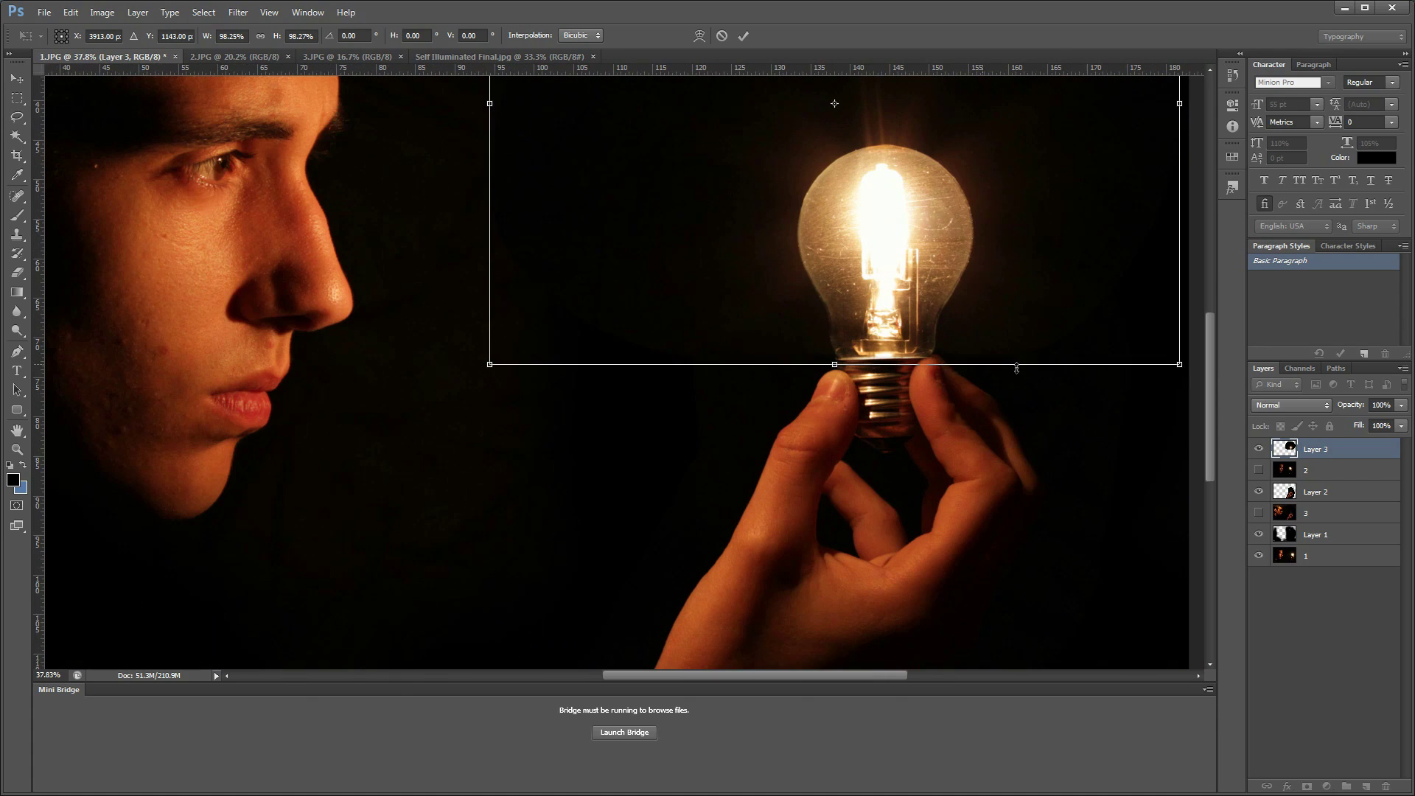
left_click_drag(1183, 369, 1190, 369)
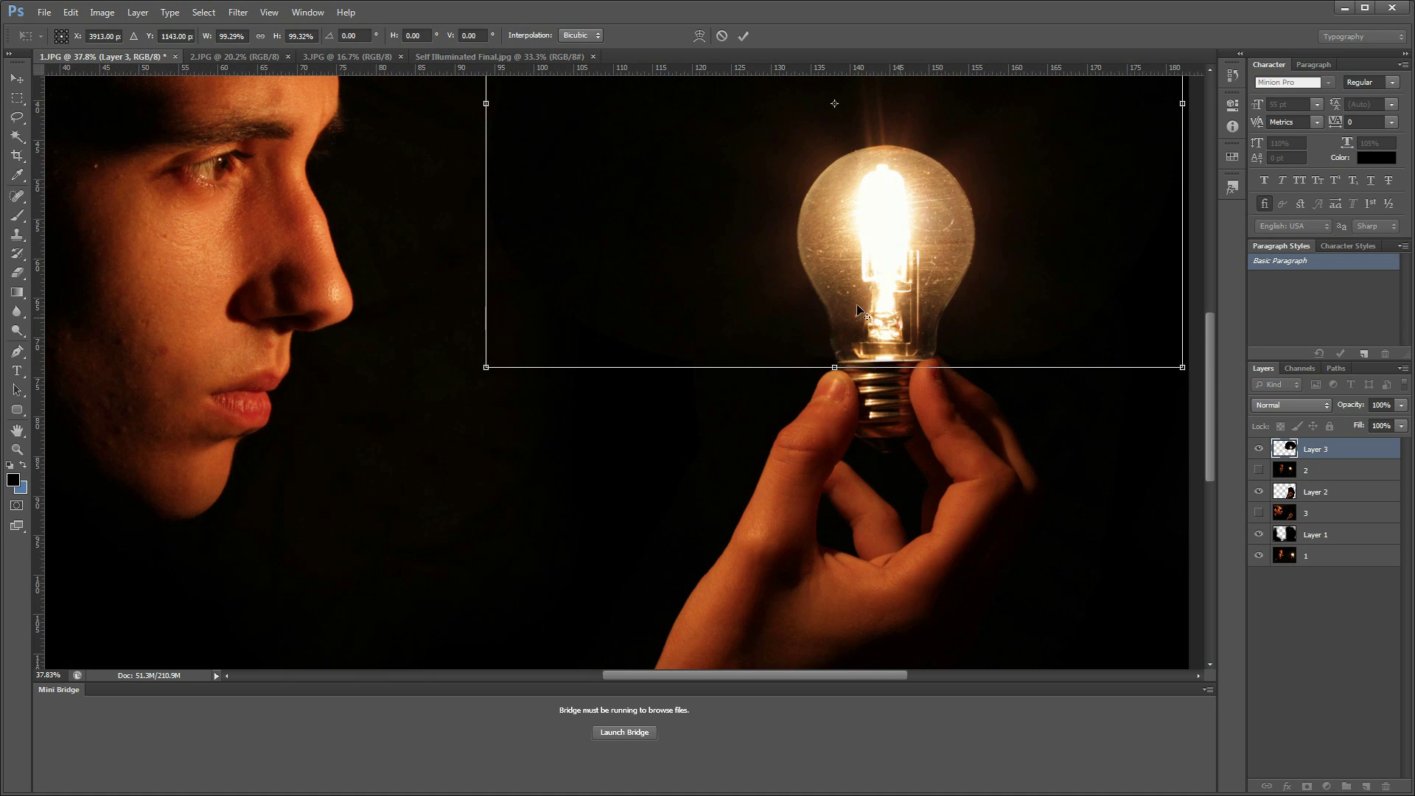
scroll(1027, 351, "up", 6)
left_click_drag(932, 403, 935, 395)
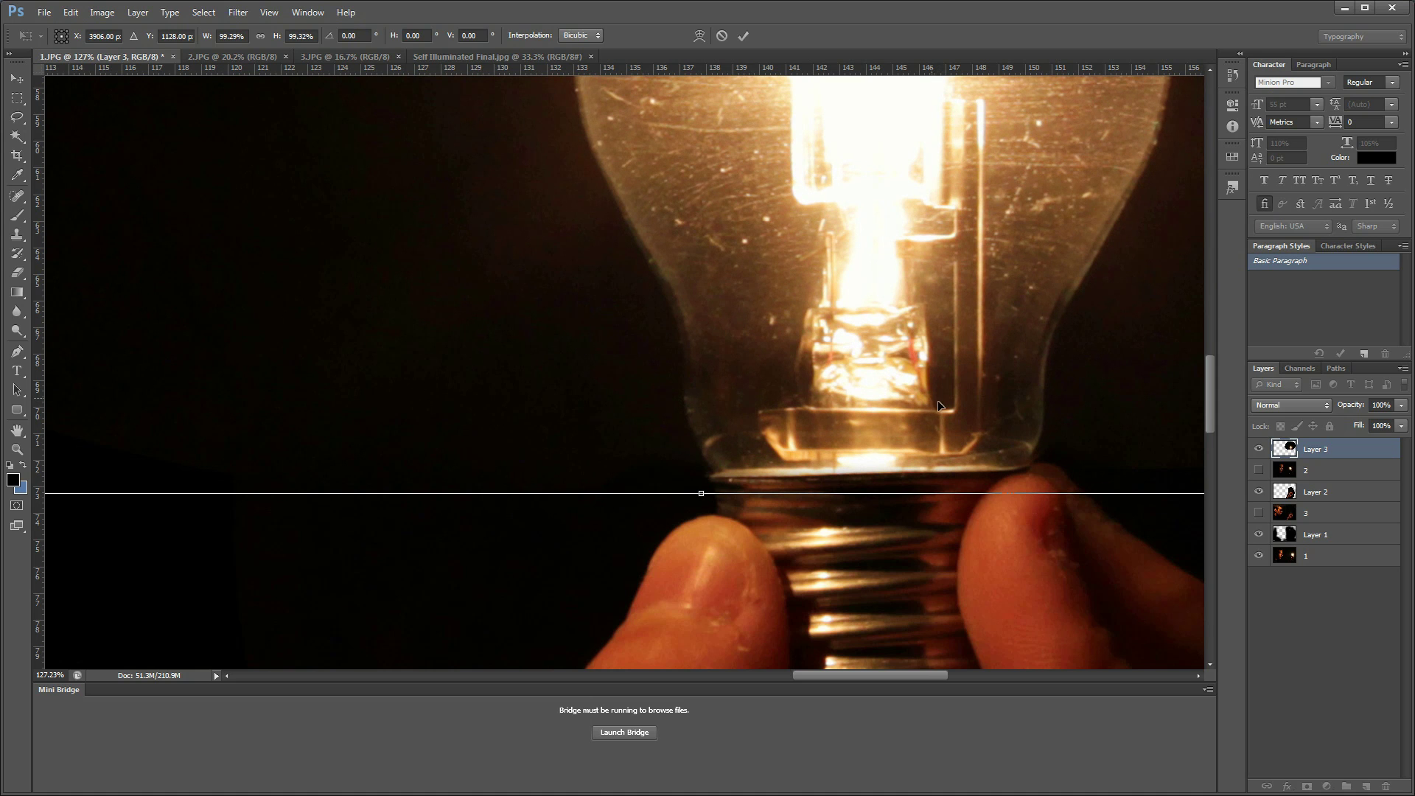
key("Return")
Add a new layer and paint black with a 16 px brush over the remnant beside the bulb's lower edge, above the finger.
key("e")
key("b")
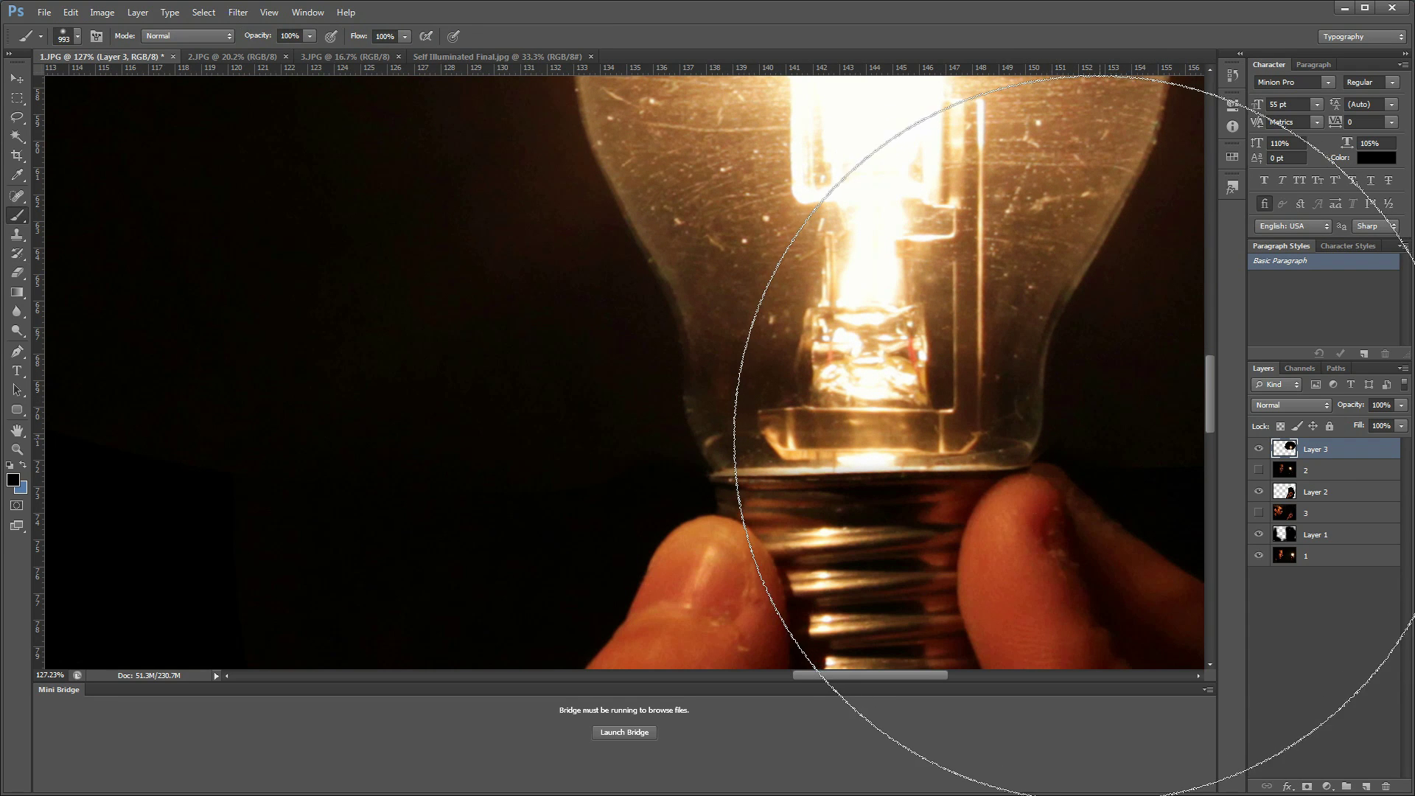
left_click(1367, 788)
left_click_drag(1041, 439, 573, 436)
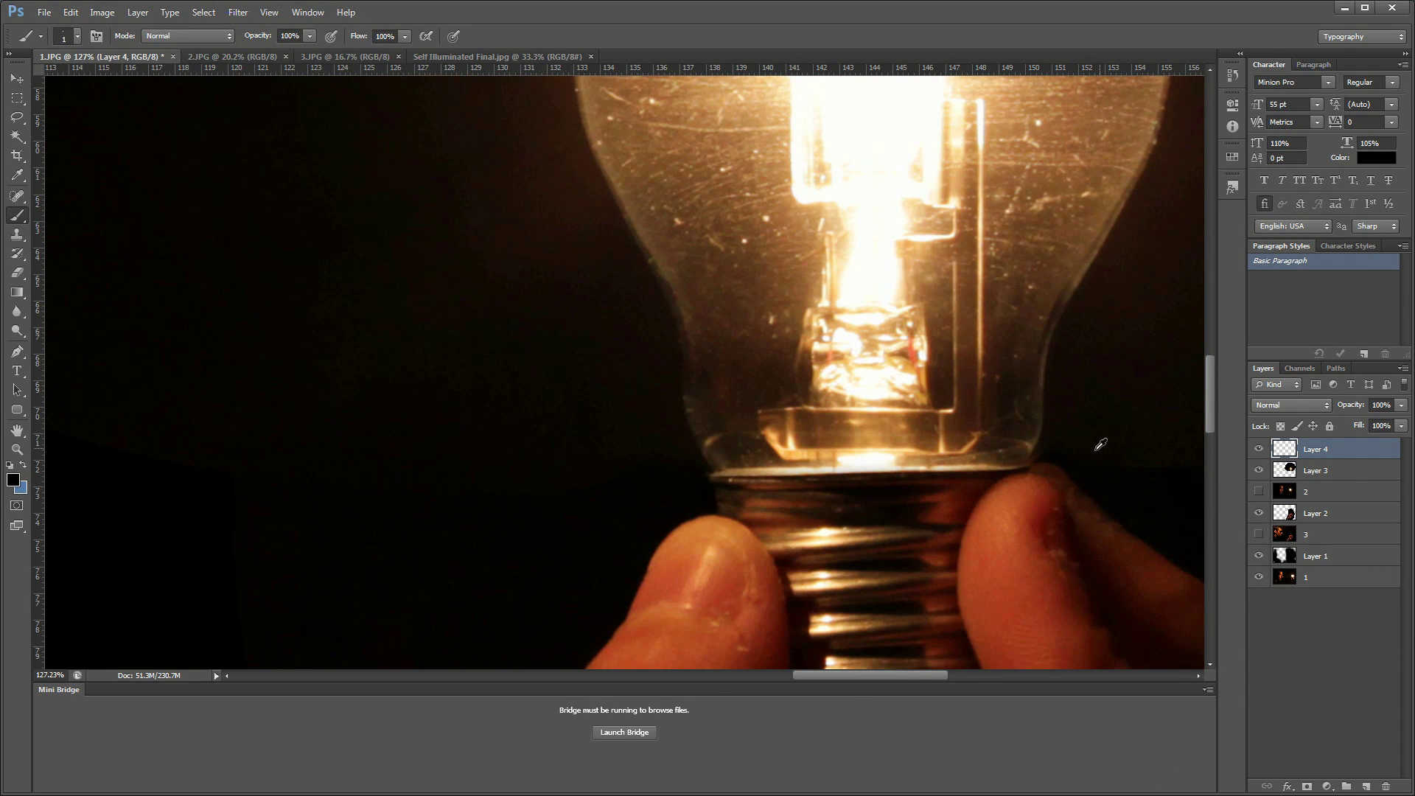
scroll(1083, 450, "up", 5)
left_click_drag(1052, 440, 1069, 441)
left_click_drag(969, 443, 931, 472)
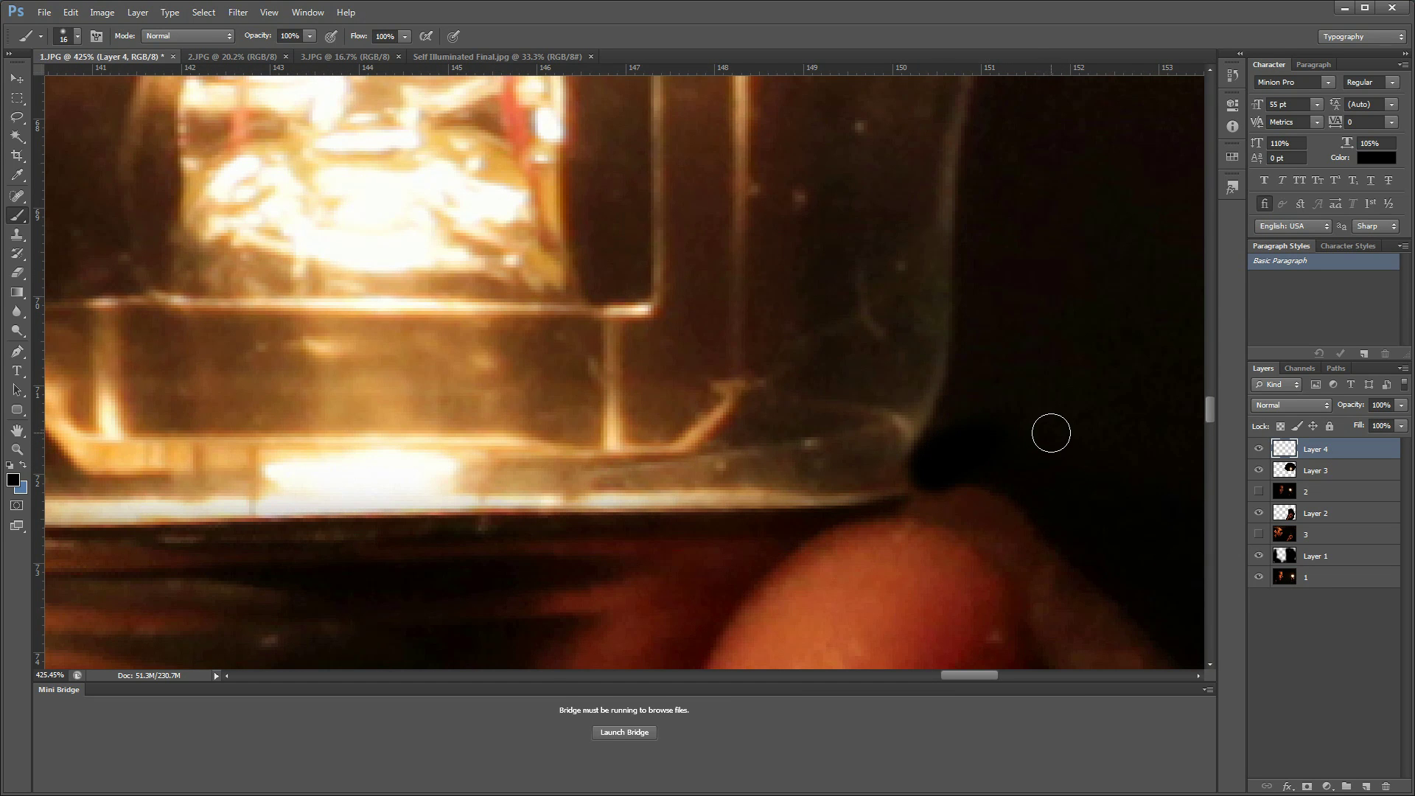
scroll(1061, 428, "down", 5)
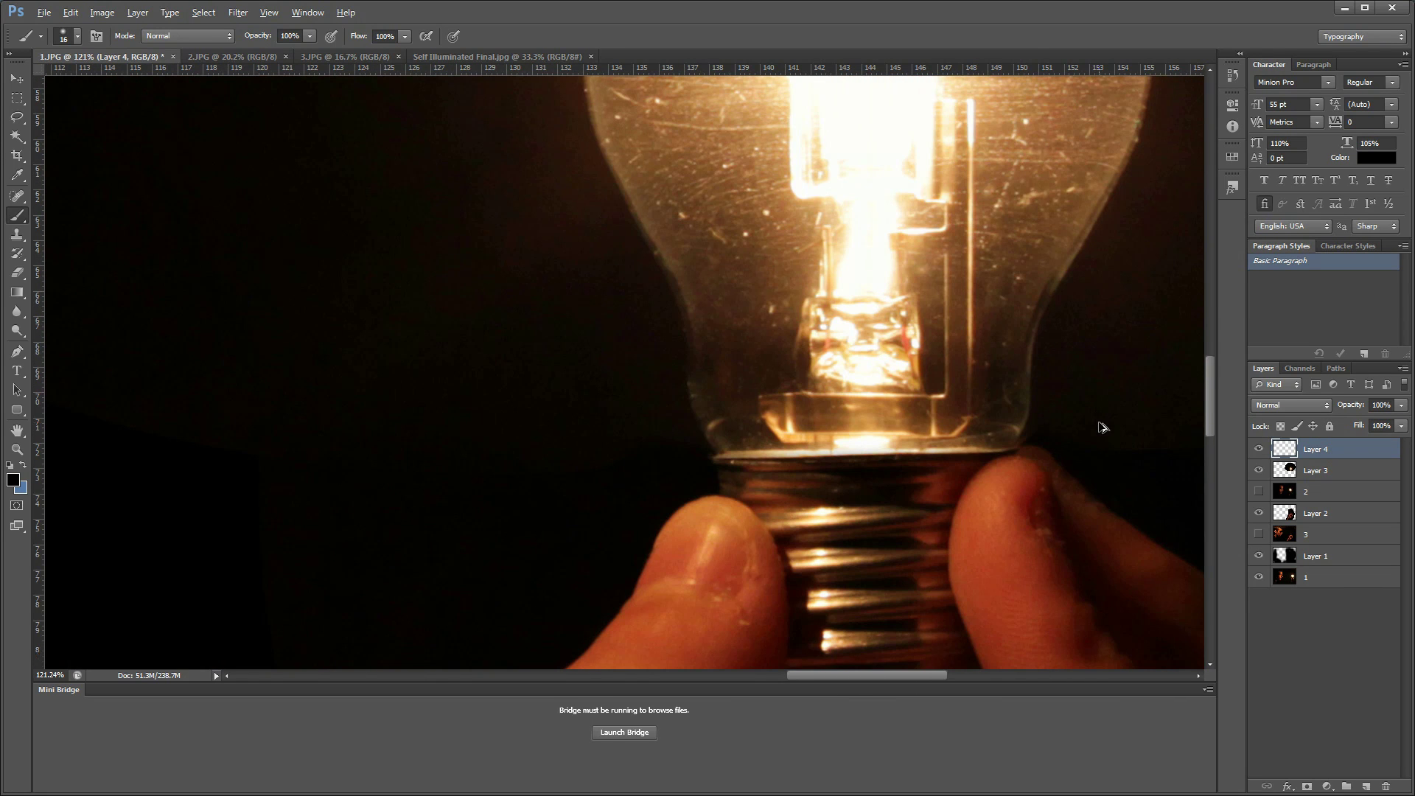
Touch up the dark background beside the glass just above the finger with a 24 px black brush.
scroll(1101, 418, "up", 5)
mouse_move(997, 413)
left_mouse_down()
mouse_move(1026, 416)
mouse_move(1011, 417)
left_mouse_up()
left_click_drag(1059, 215, 1072, 216)
scroll(1079, 245, "down", 3)
scroll(1062, 306, "up", 1)
scroll(960, 398, "up", 3)
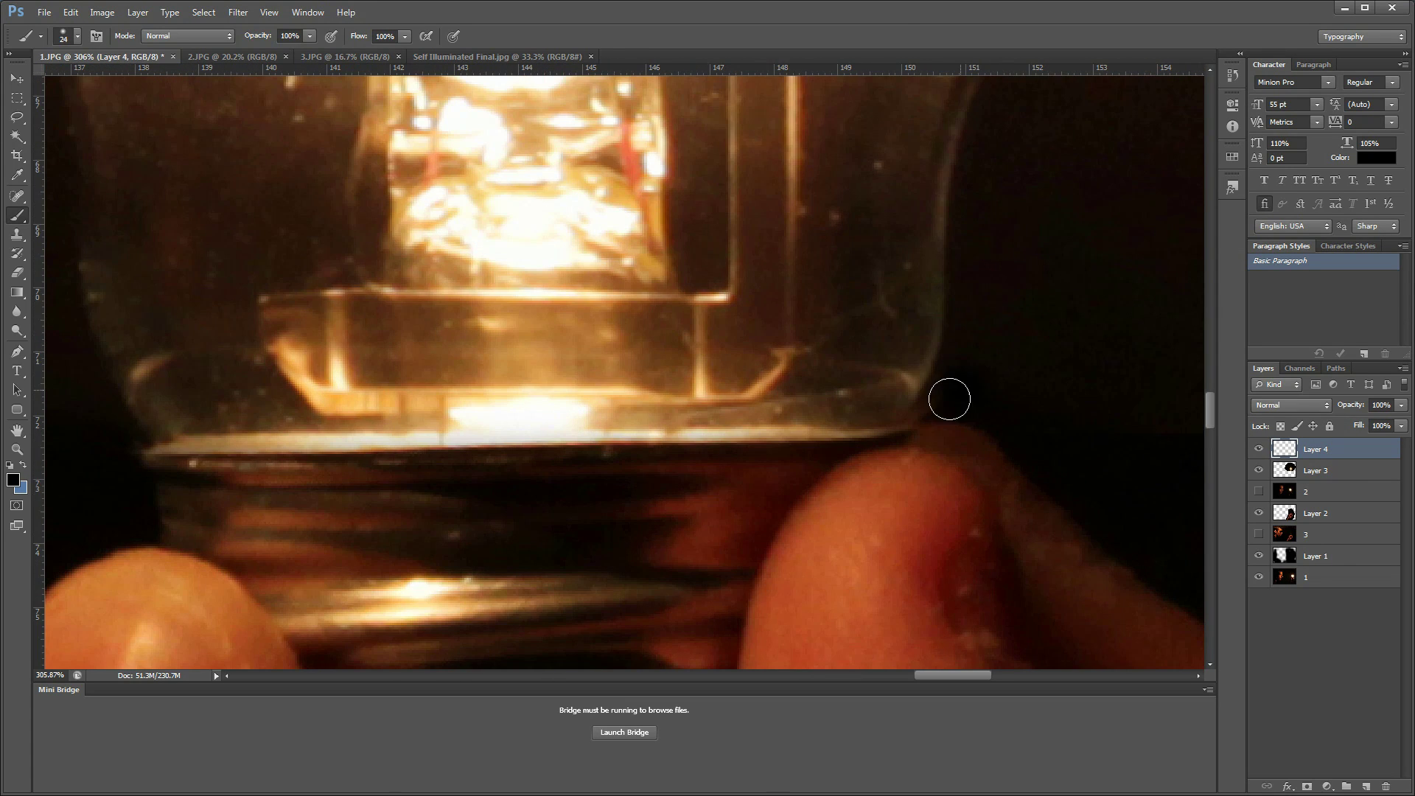
scroll(1106, 357, "down", 4)
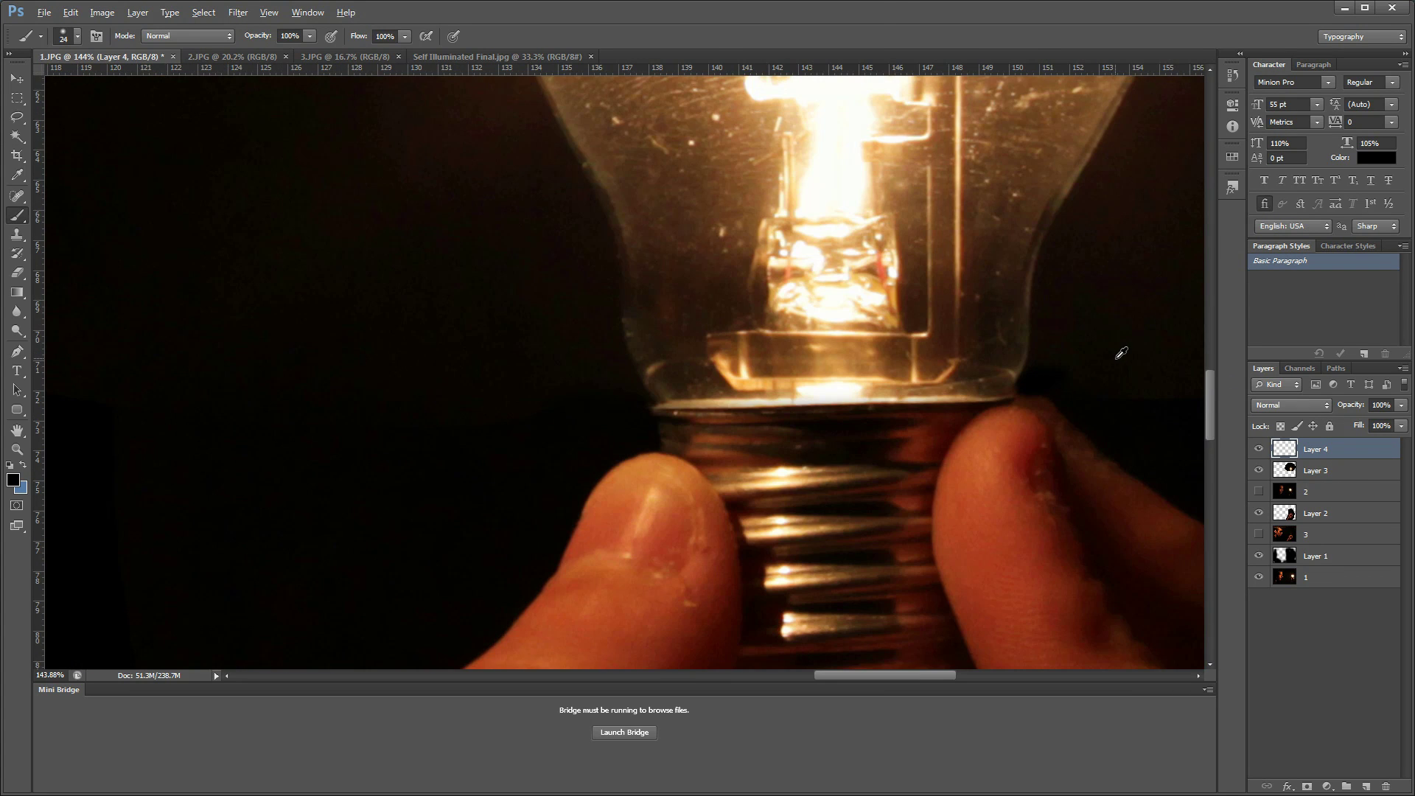
scroll(1121, 353, "down", 5)
key("alt")
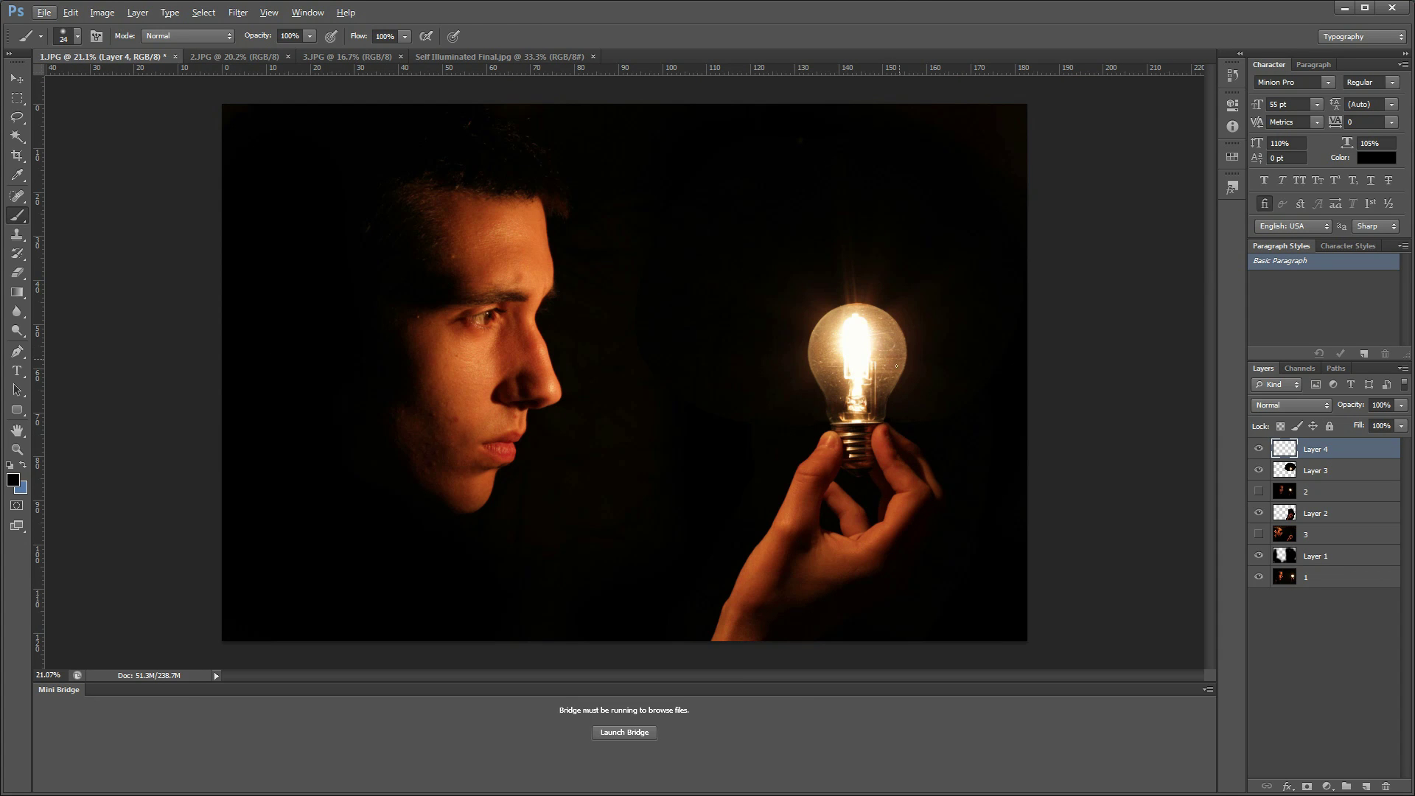
Toggle layer 2's visibility on and off to compare its photo with the composite.
key("v")
key("Escape")
key("Escape")
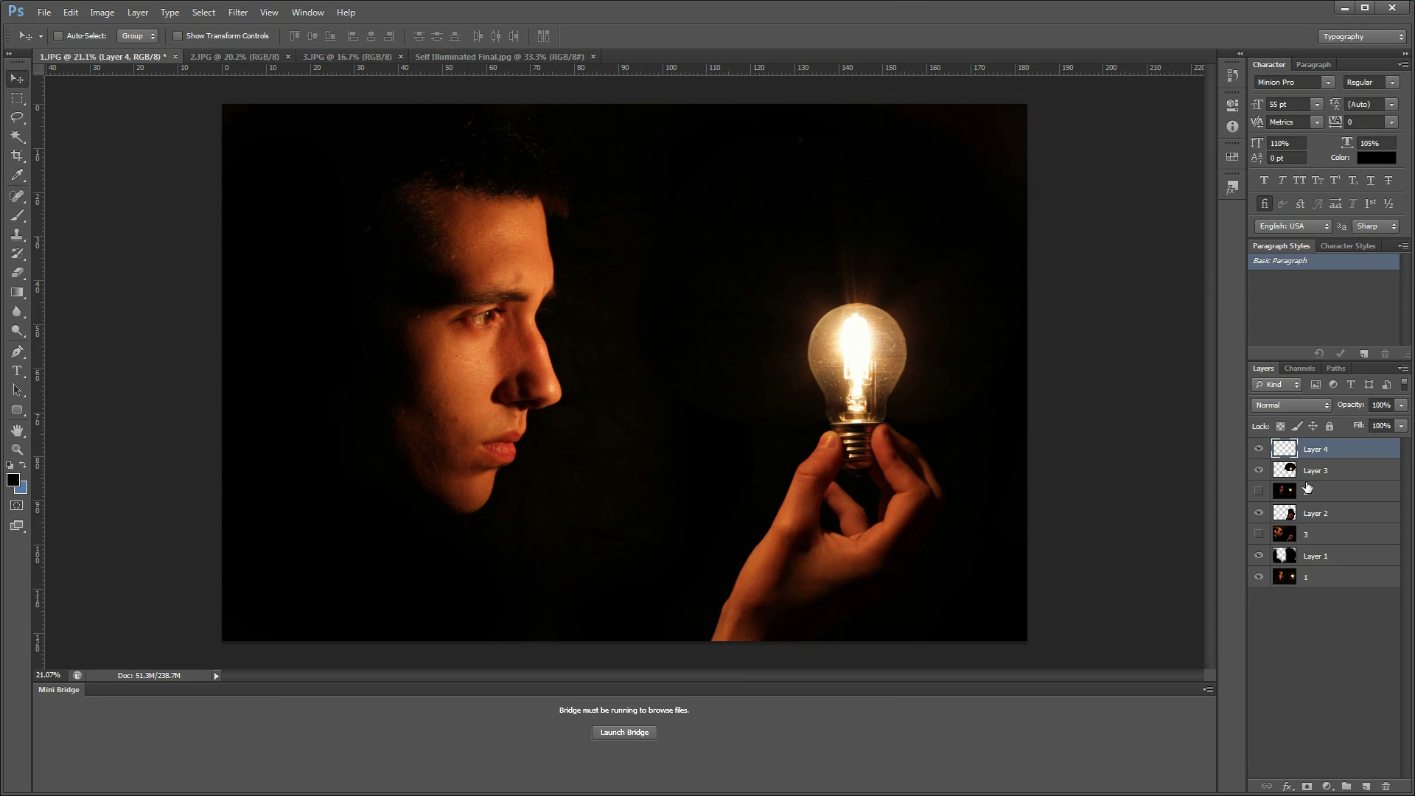
left_click(1259, 492)
left_click(1259, 491)
left_click(1260, 492)
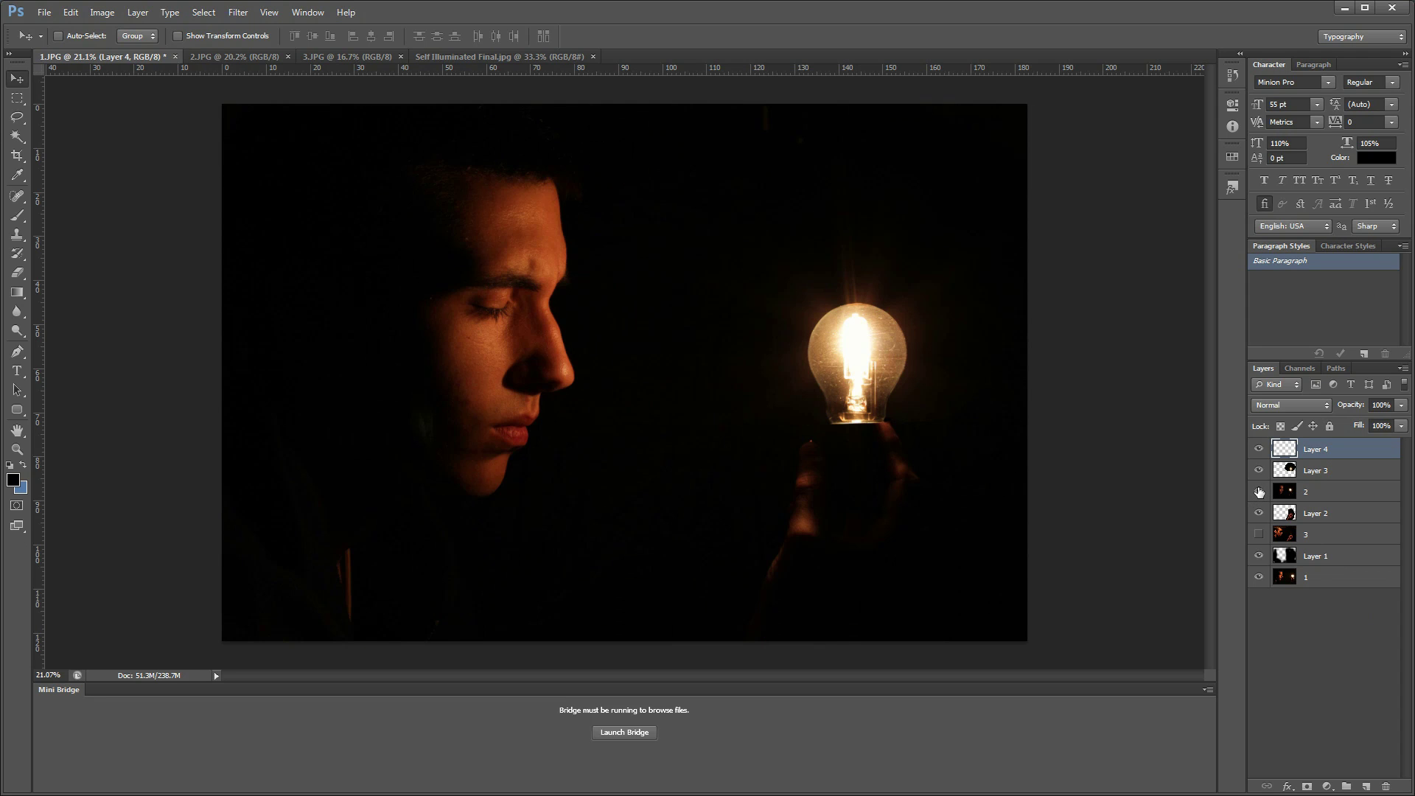
left_click(1259, 492)
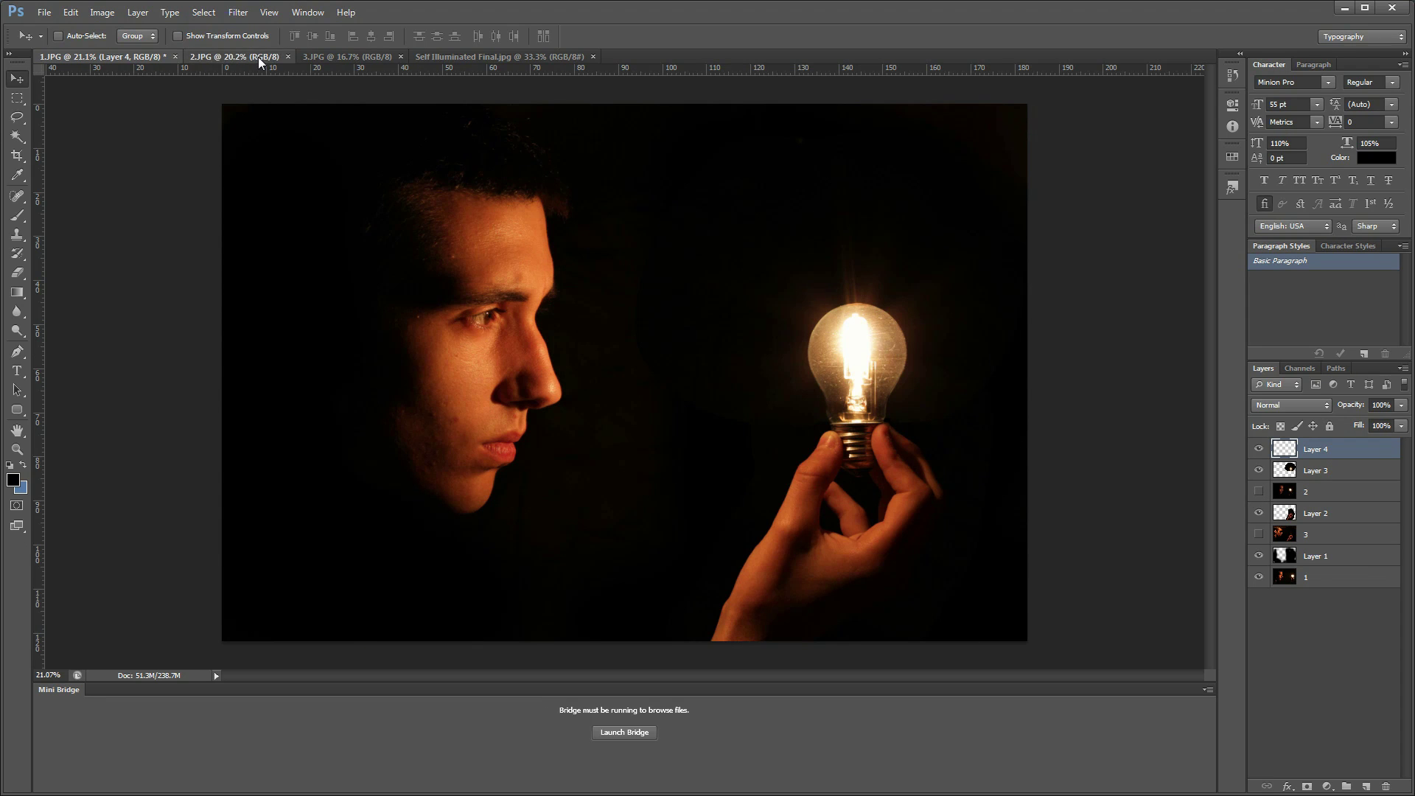
Compare the source photos by viewing 2.JPG, layer 1 alone in 1.JPG, 3.JPG and Self Illuminated Final.jpg.
left_click(258, 58)
scroll(845, 367, "up", 3)
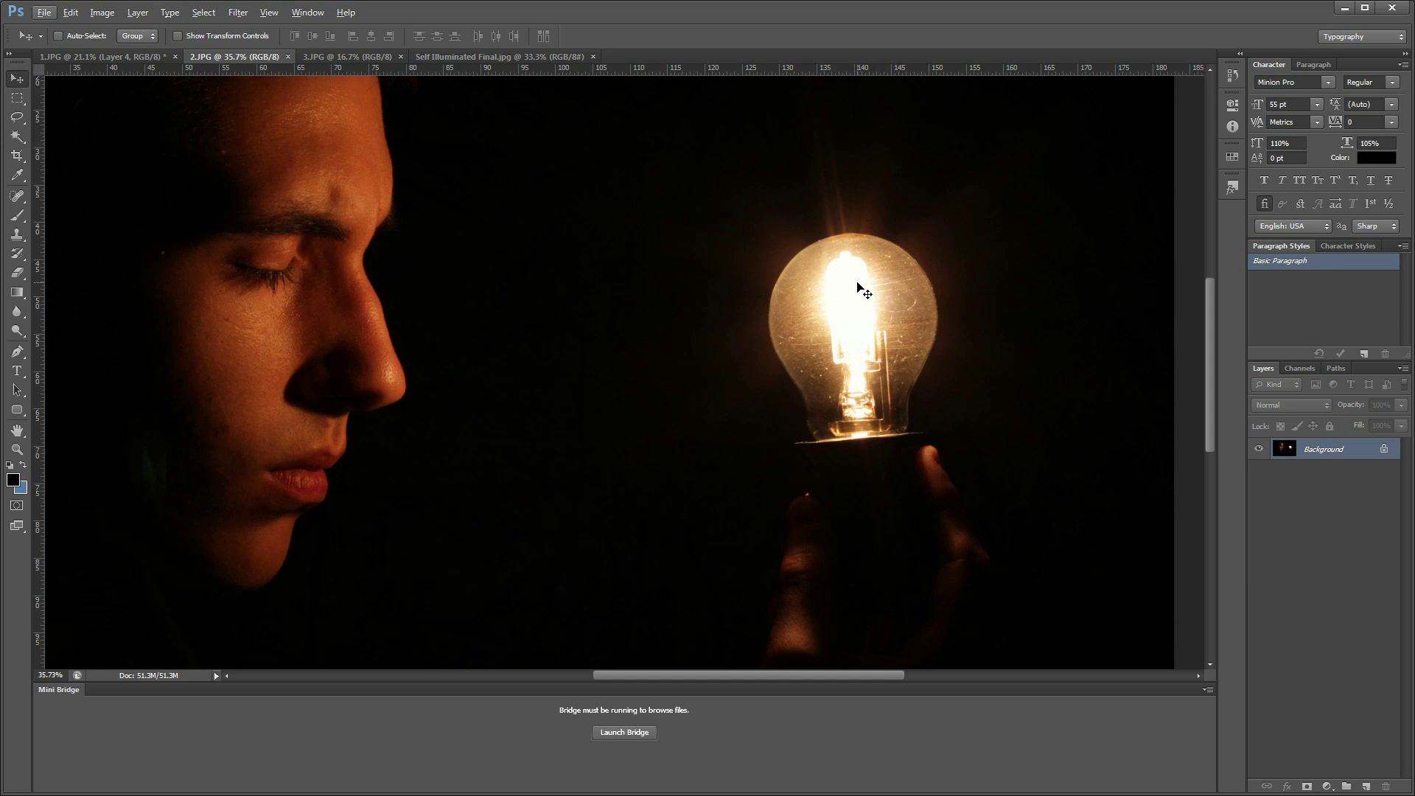
scroll(868, 287, "down", 3)
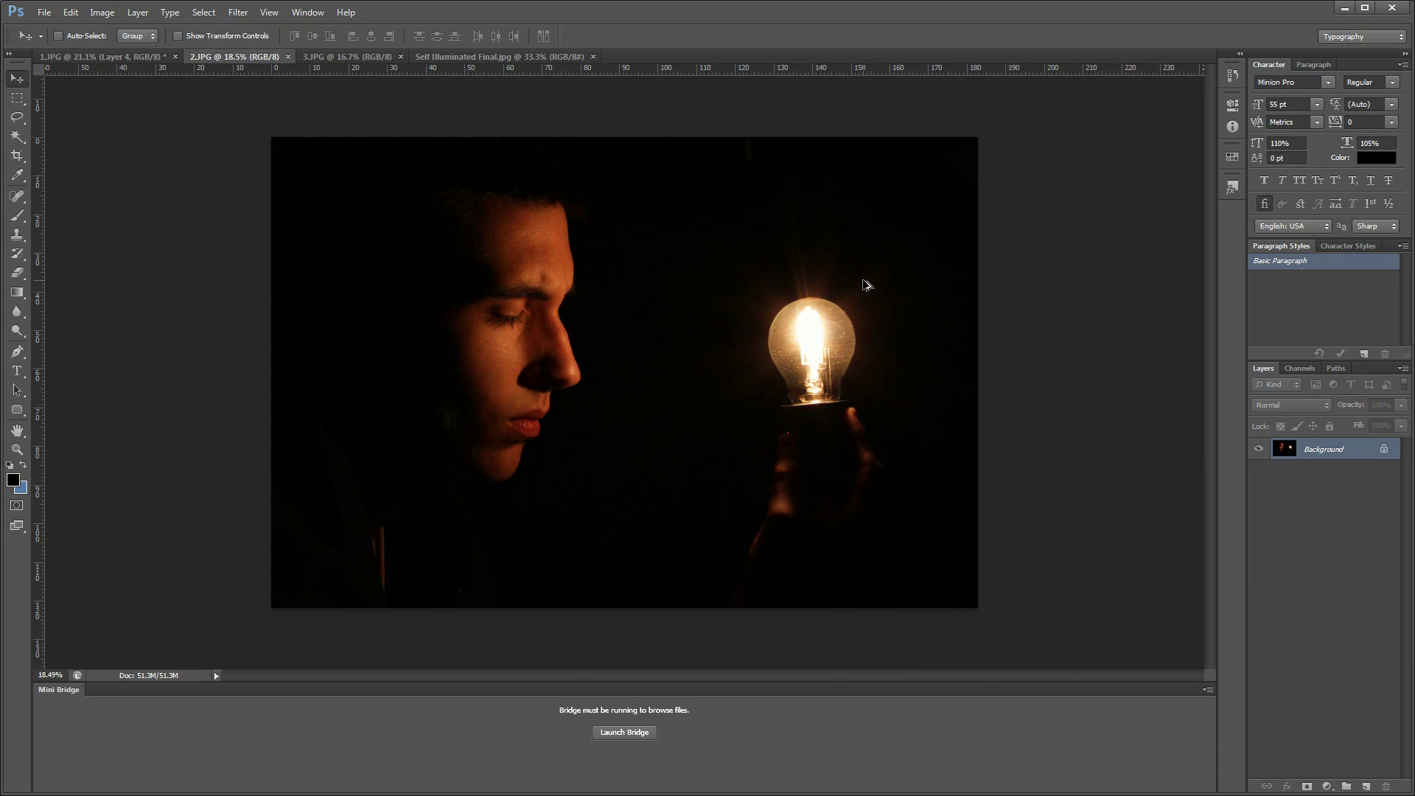
left_click(113, 54)
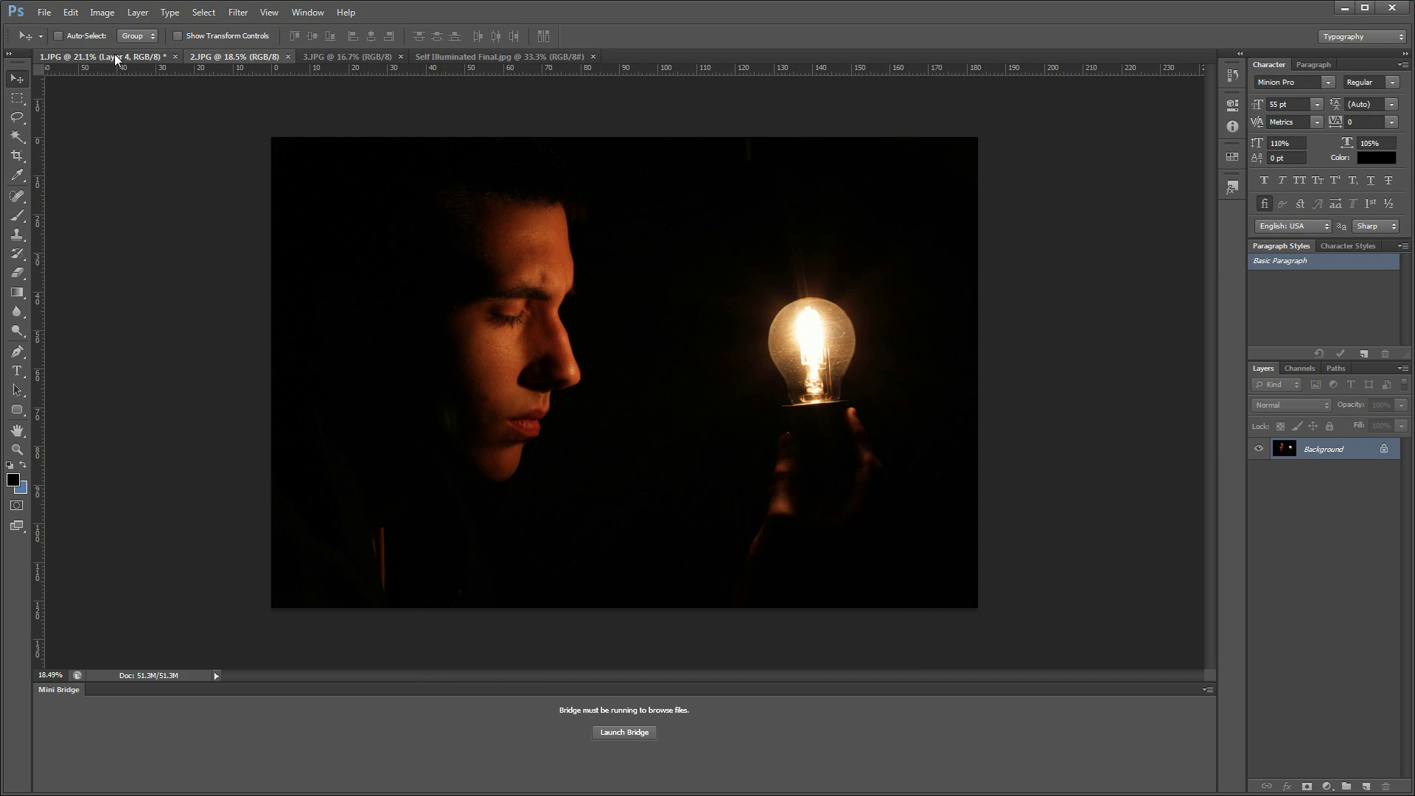
left_click(1261, 578, "alt")
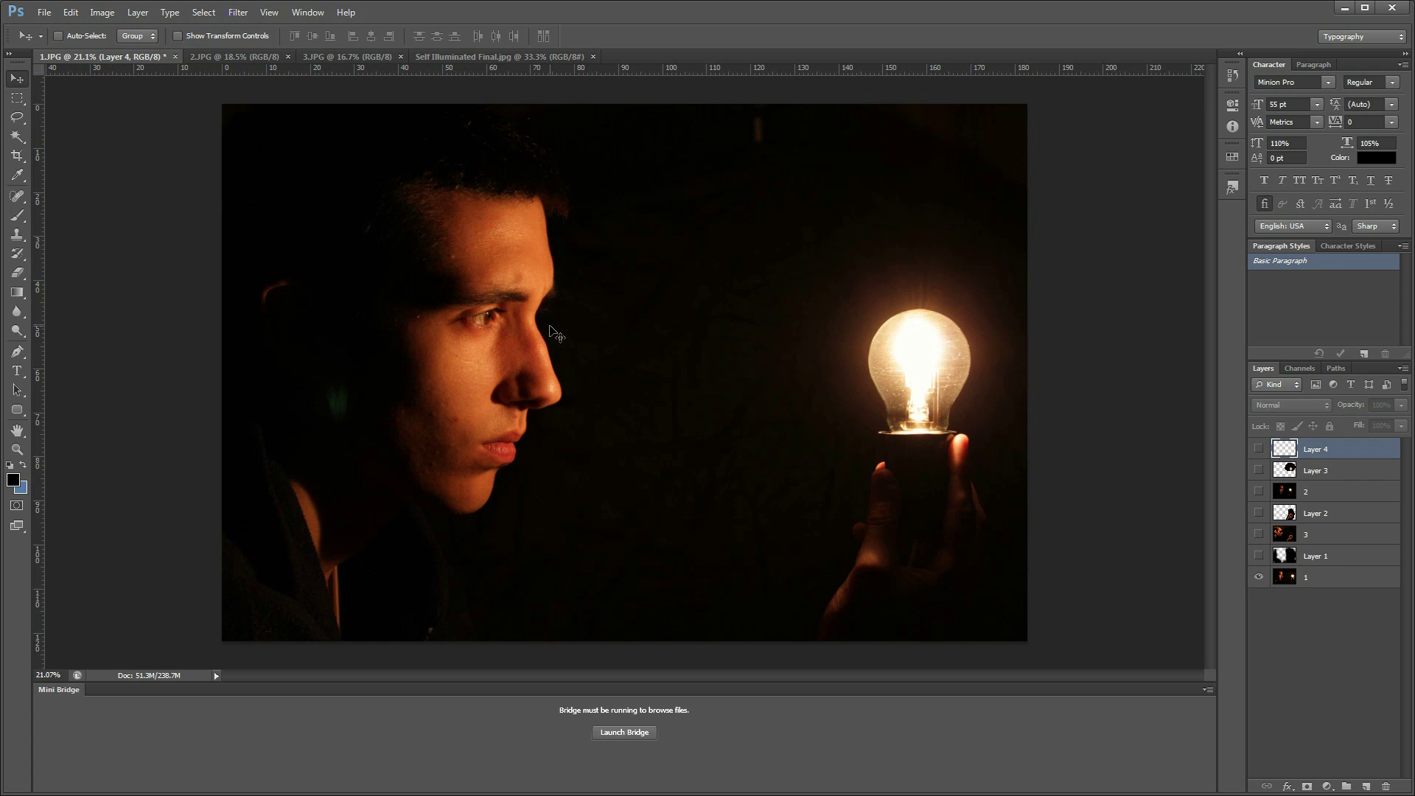
left_click(262, 56)
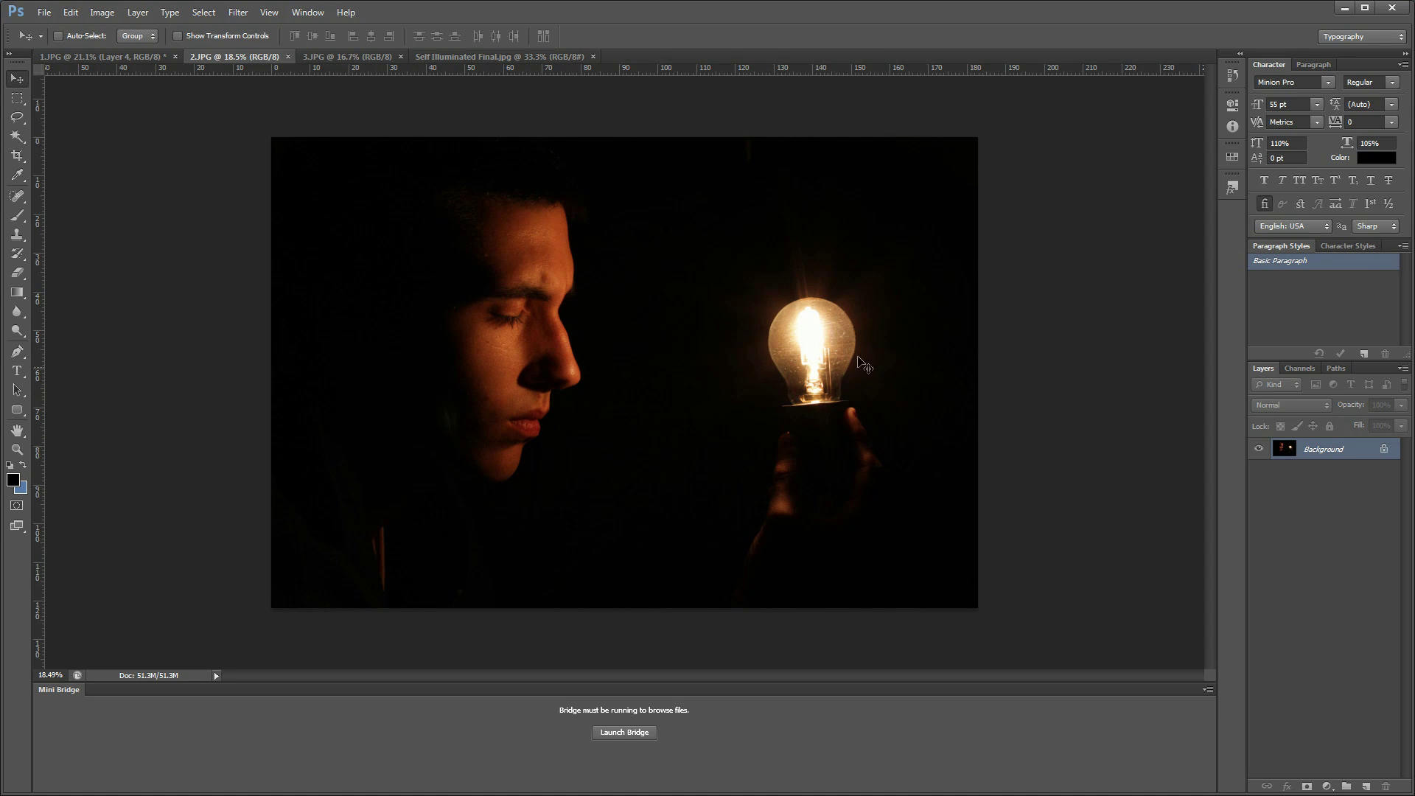
left_click(339, 57)
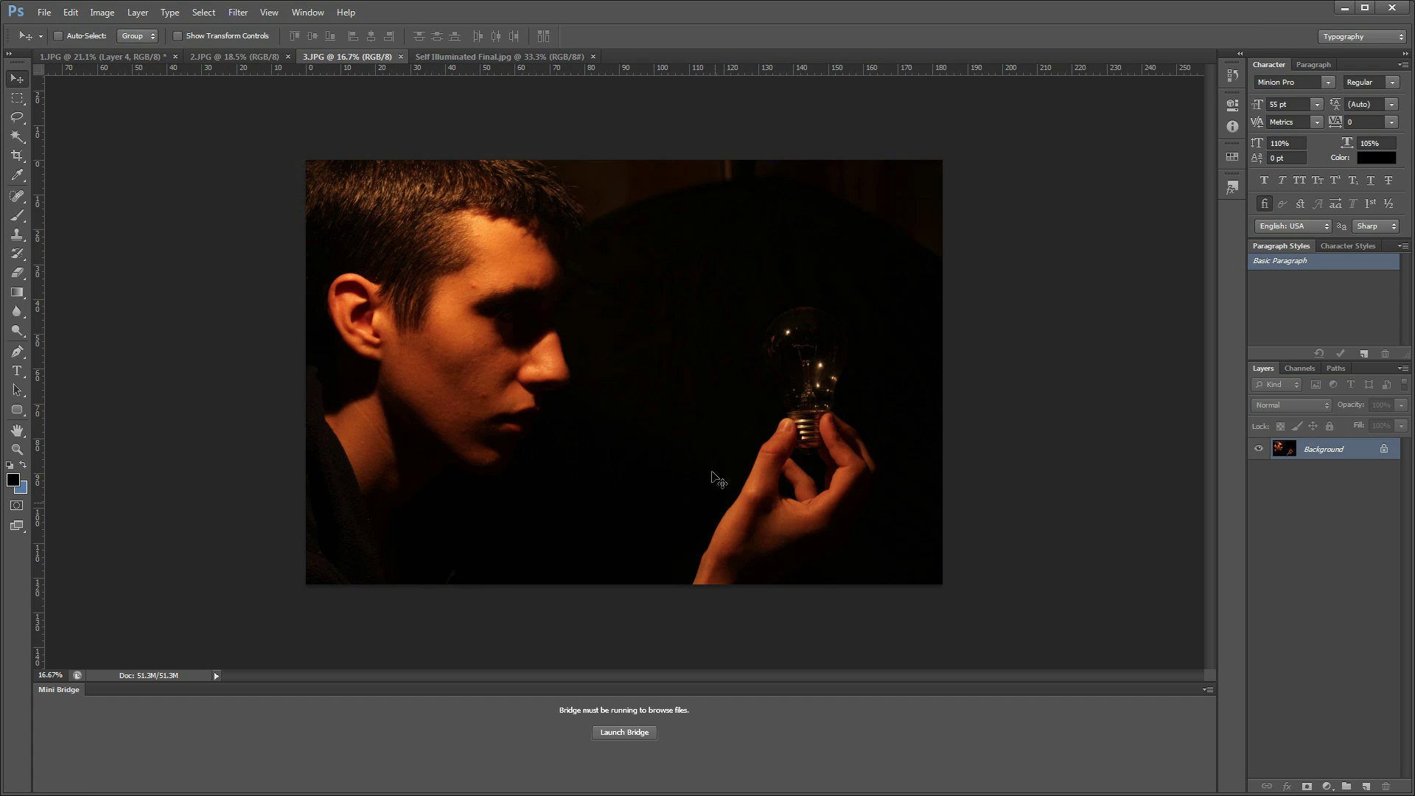
left_click(496, 57)
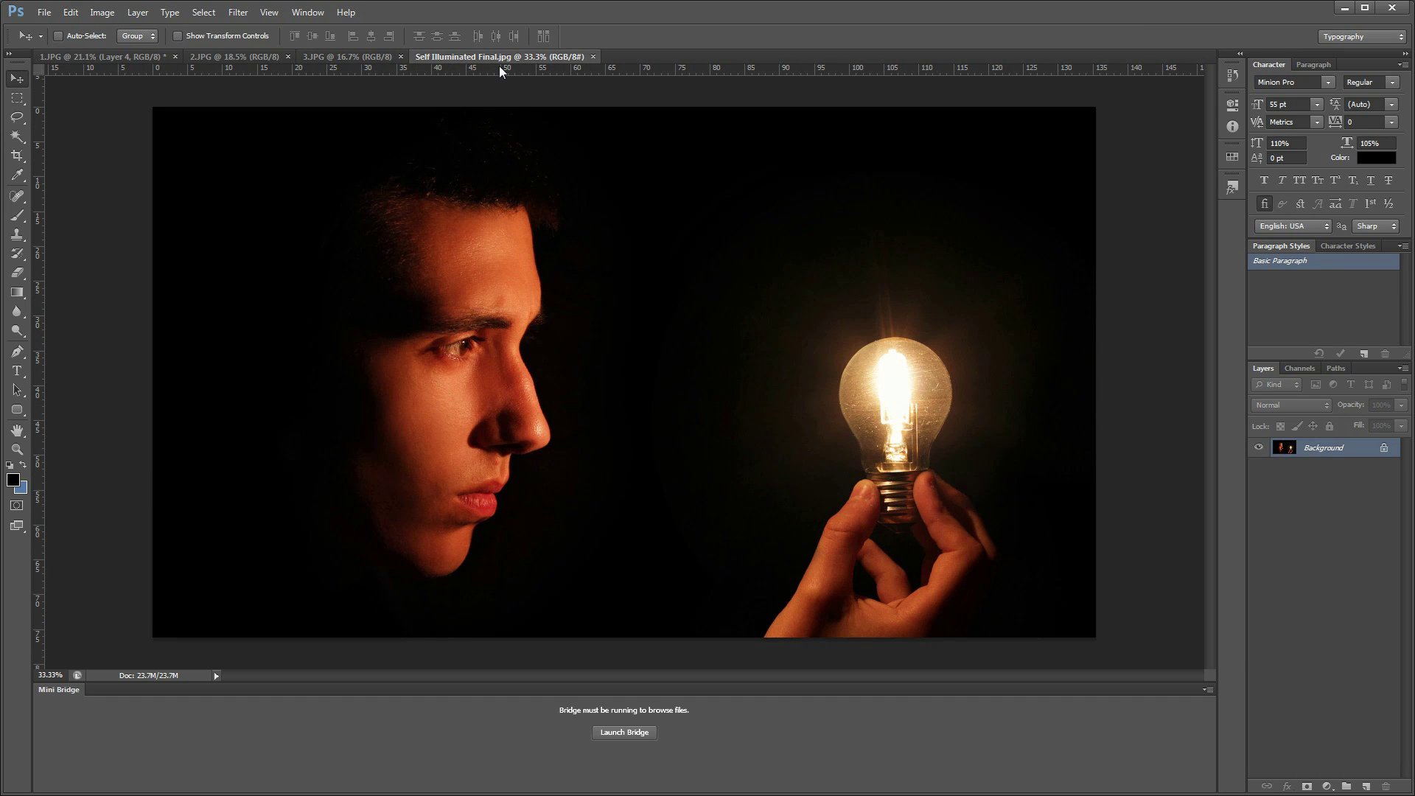
left_click(124, 57)
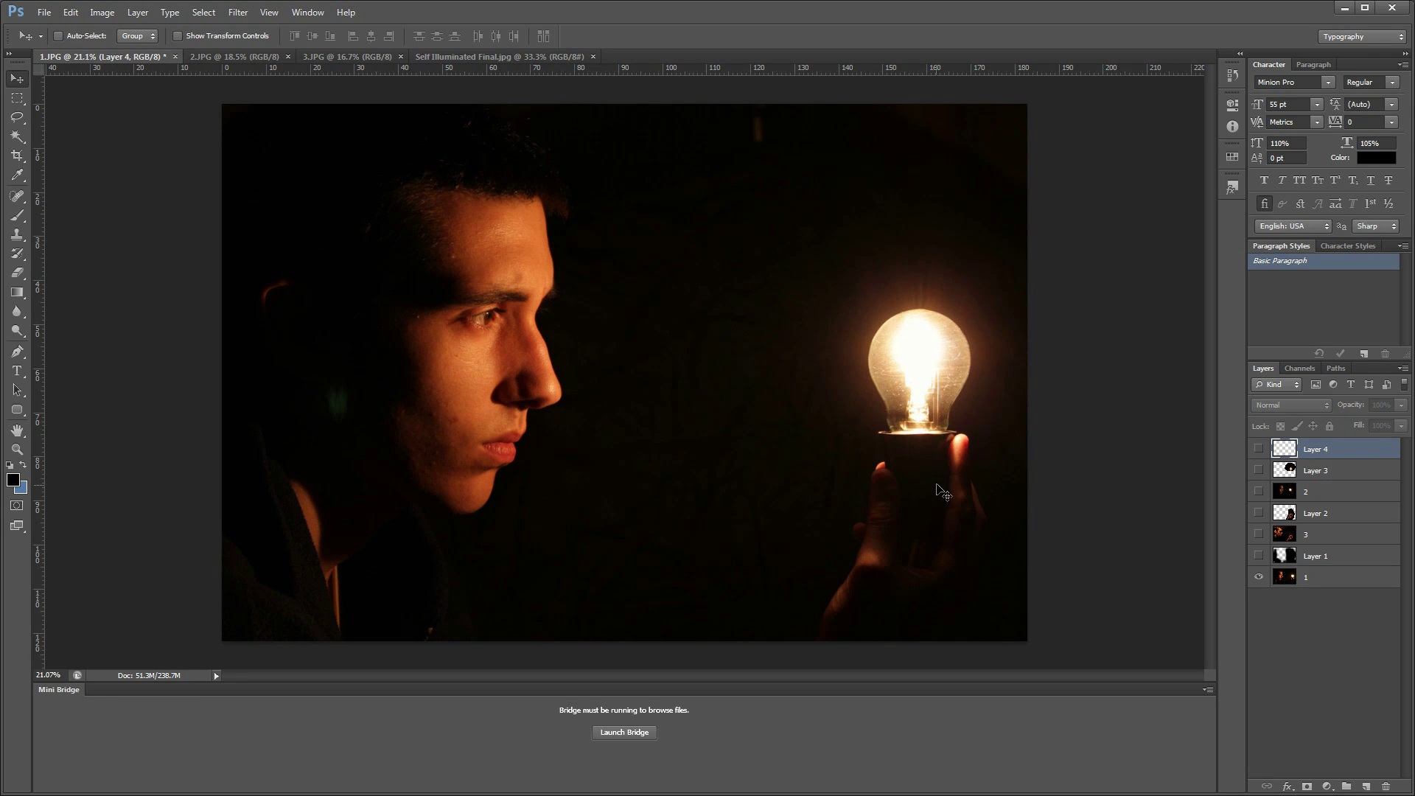
Examine the hand and unlit bulb in 3.JPG, and restore the visibility of the composite's layers in 1.JPG.
scroll(956, 462, "up", 1)
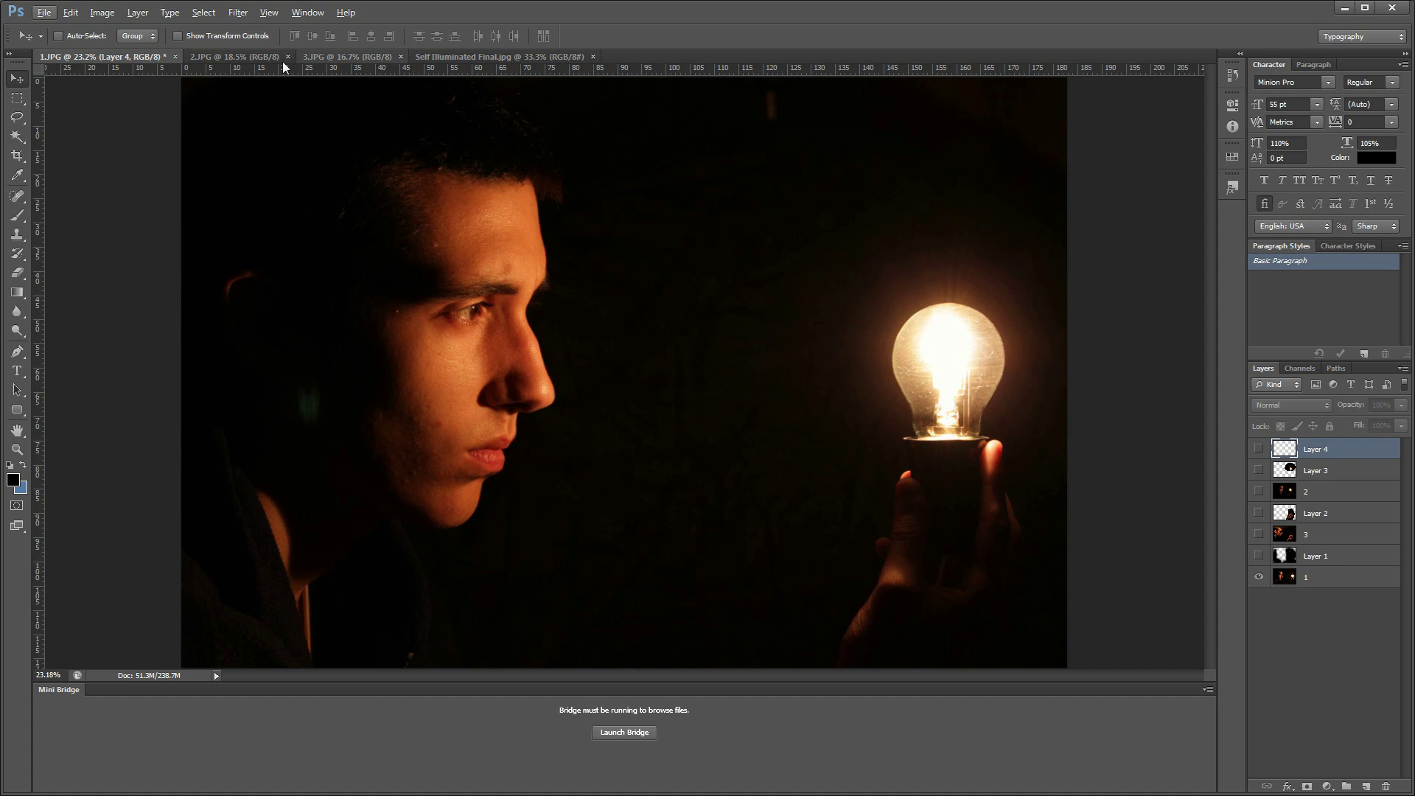
left_click(337, 56)
scroll(815, 437, "up", 4)
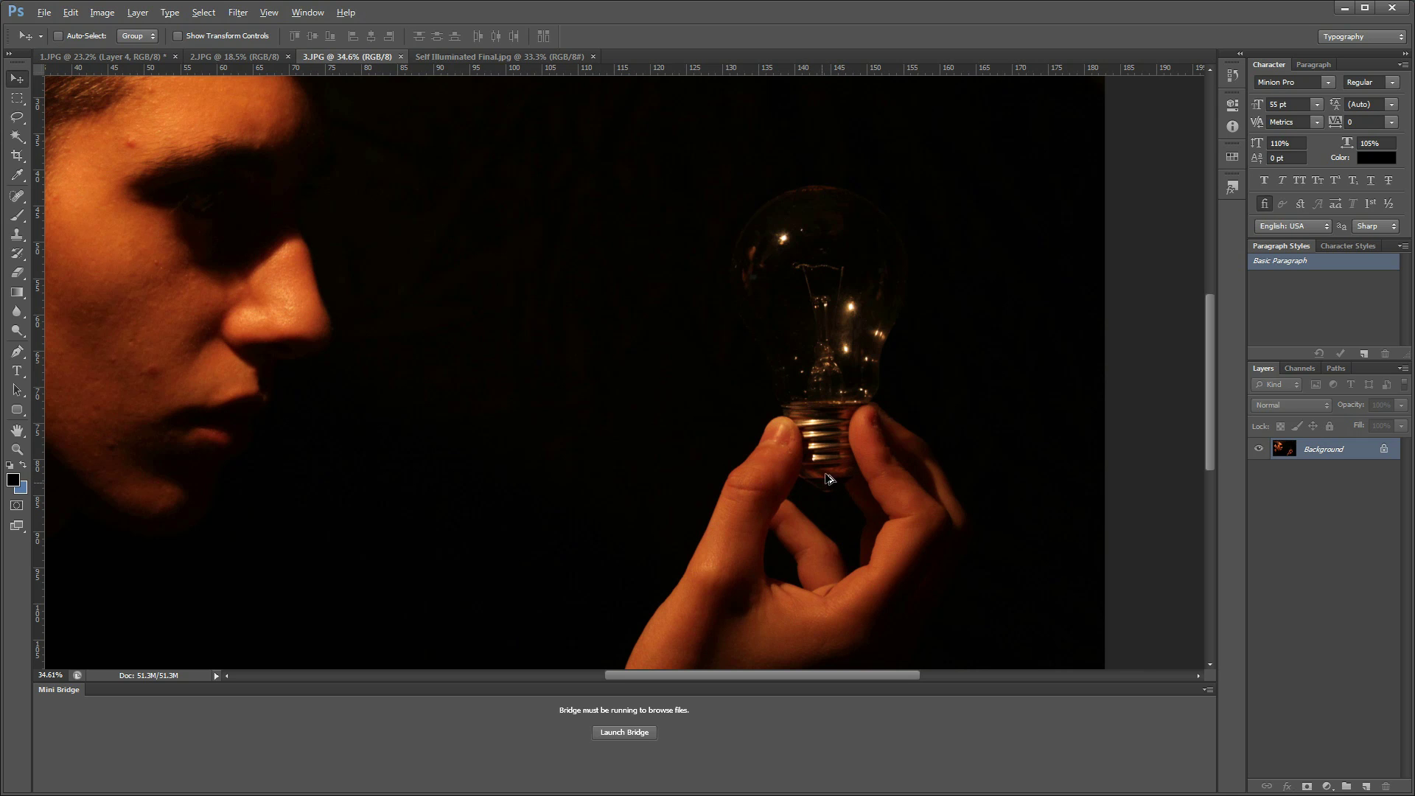
scroll(820, 437, "down", 3)
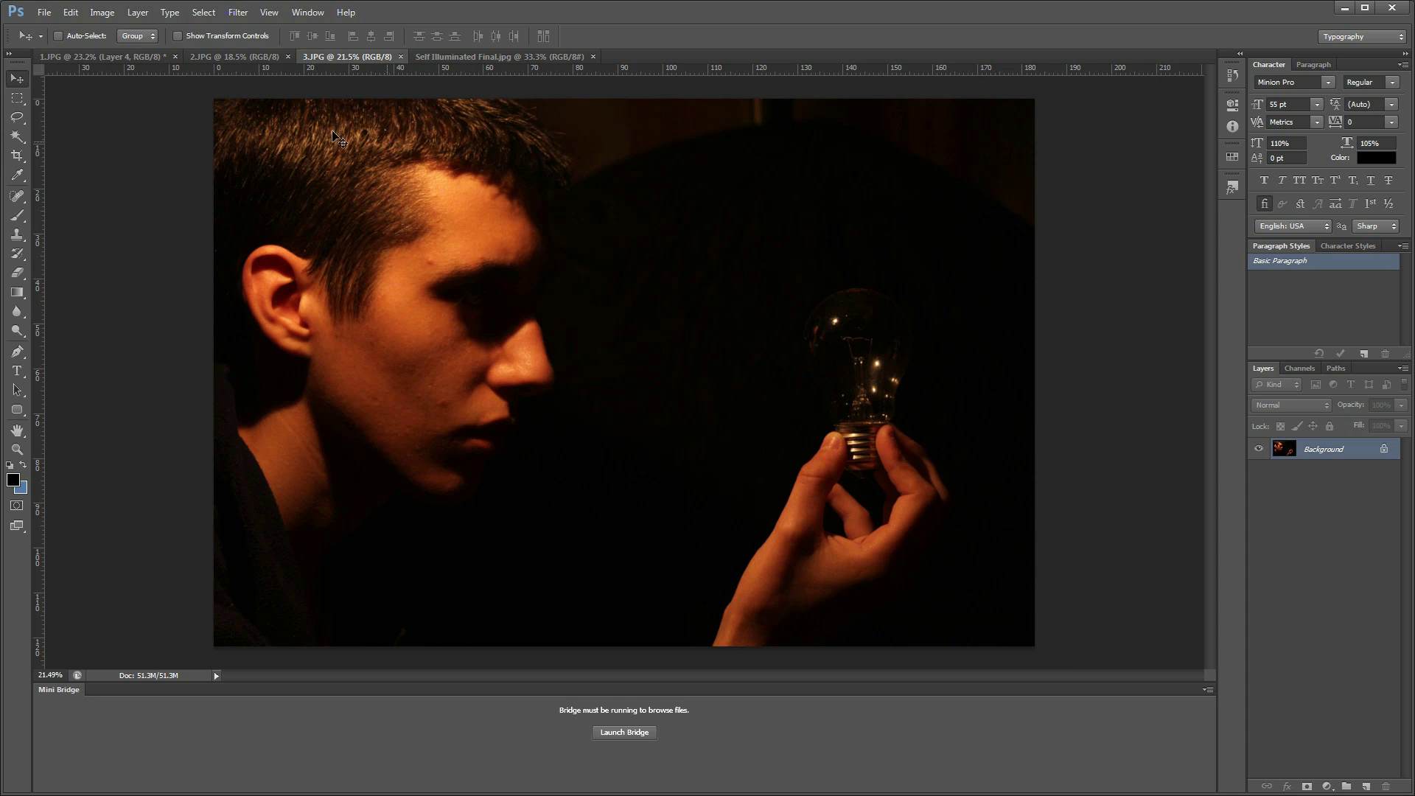
left_click(105, 55)
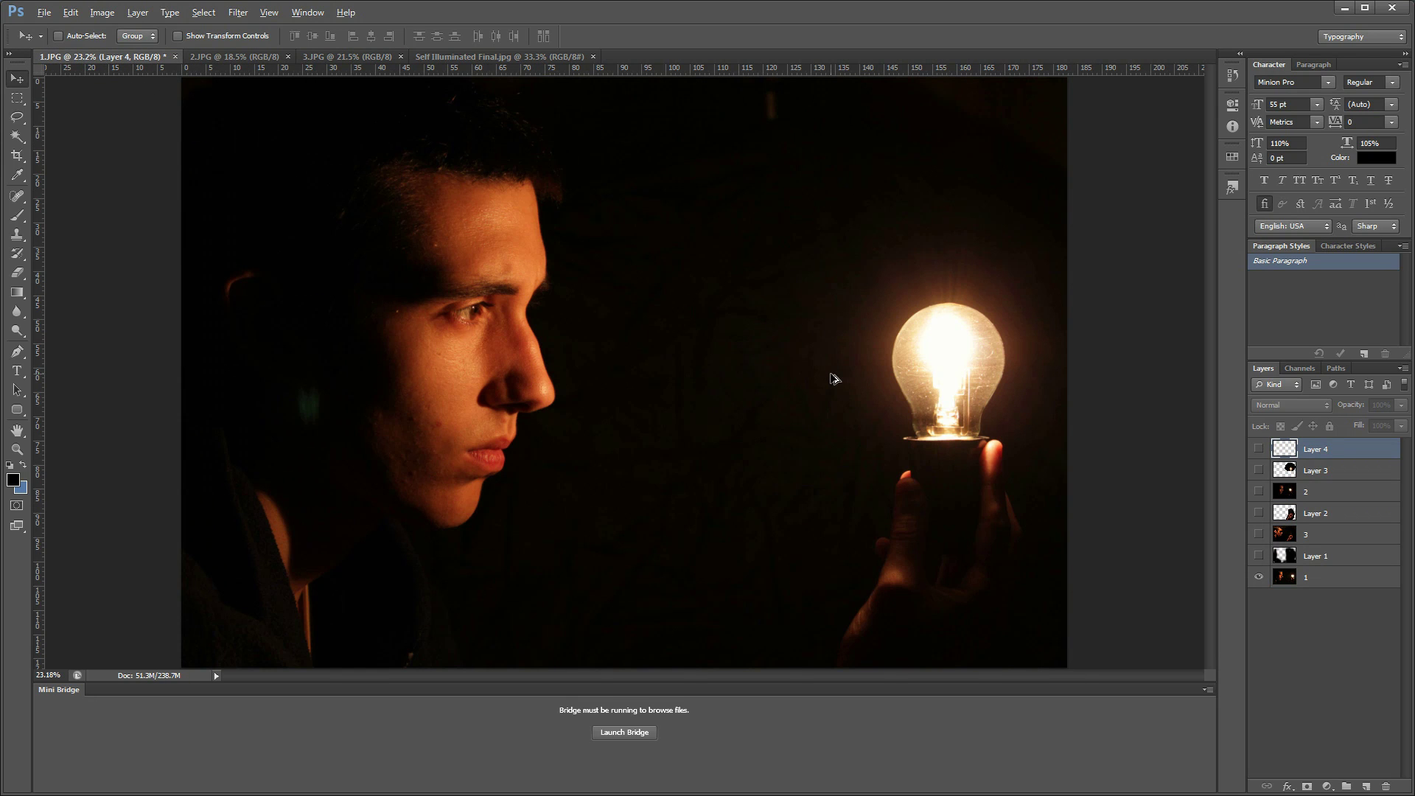
key("alt")
left_click(1260, 577, "alt")
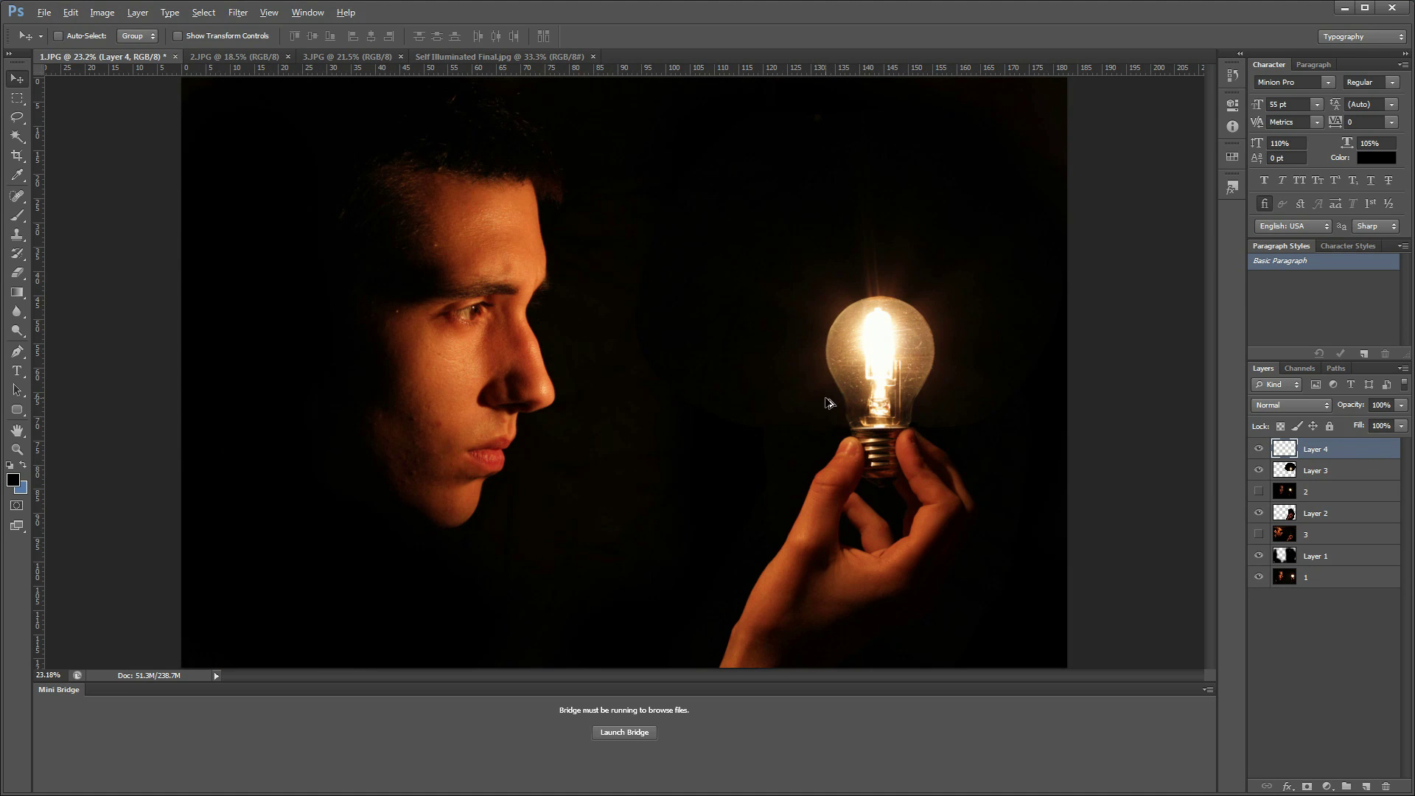
scroll(855, 399, "down", 1)
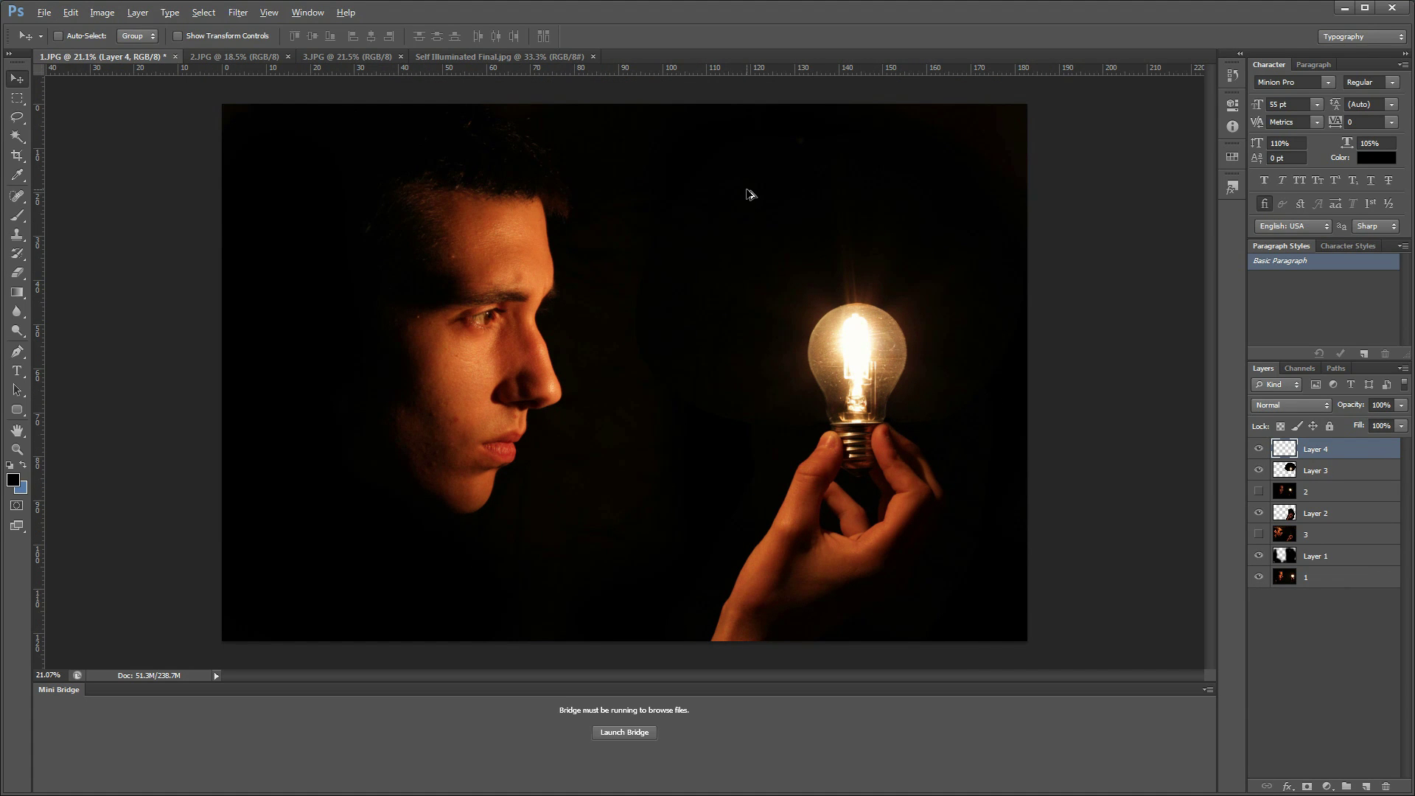
Crop the composite by trimming a narrow strip off its upper and lower edges, keeping the full width.
key("b")
key("alt")
key("c")
left_click_drag(625, 103, 633, 115)
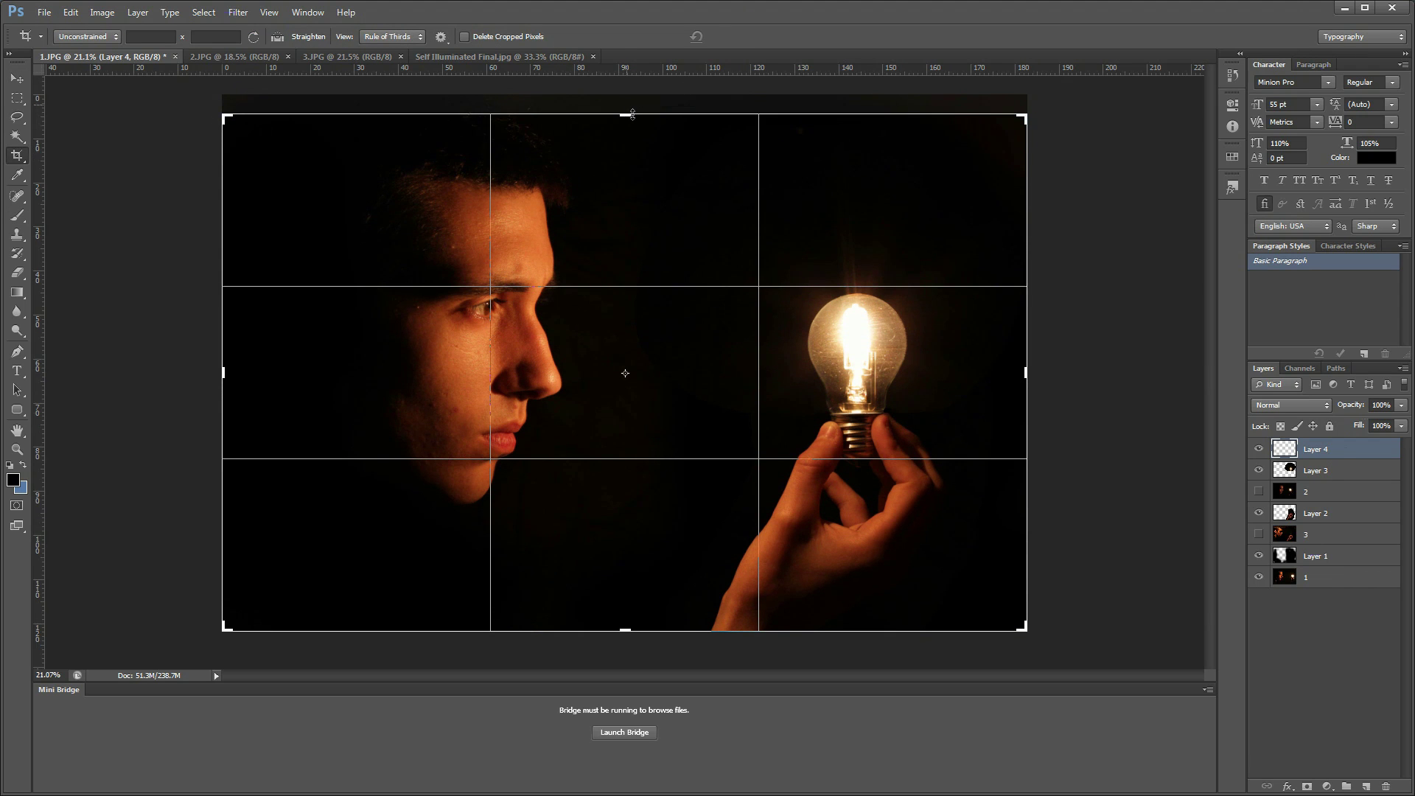
mouse_move(626, 632)
left_mouse_down()
mouse_move(634, 598)
mouse_move(637, 615)
left_mouse_up()
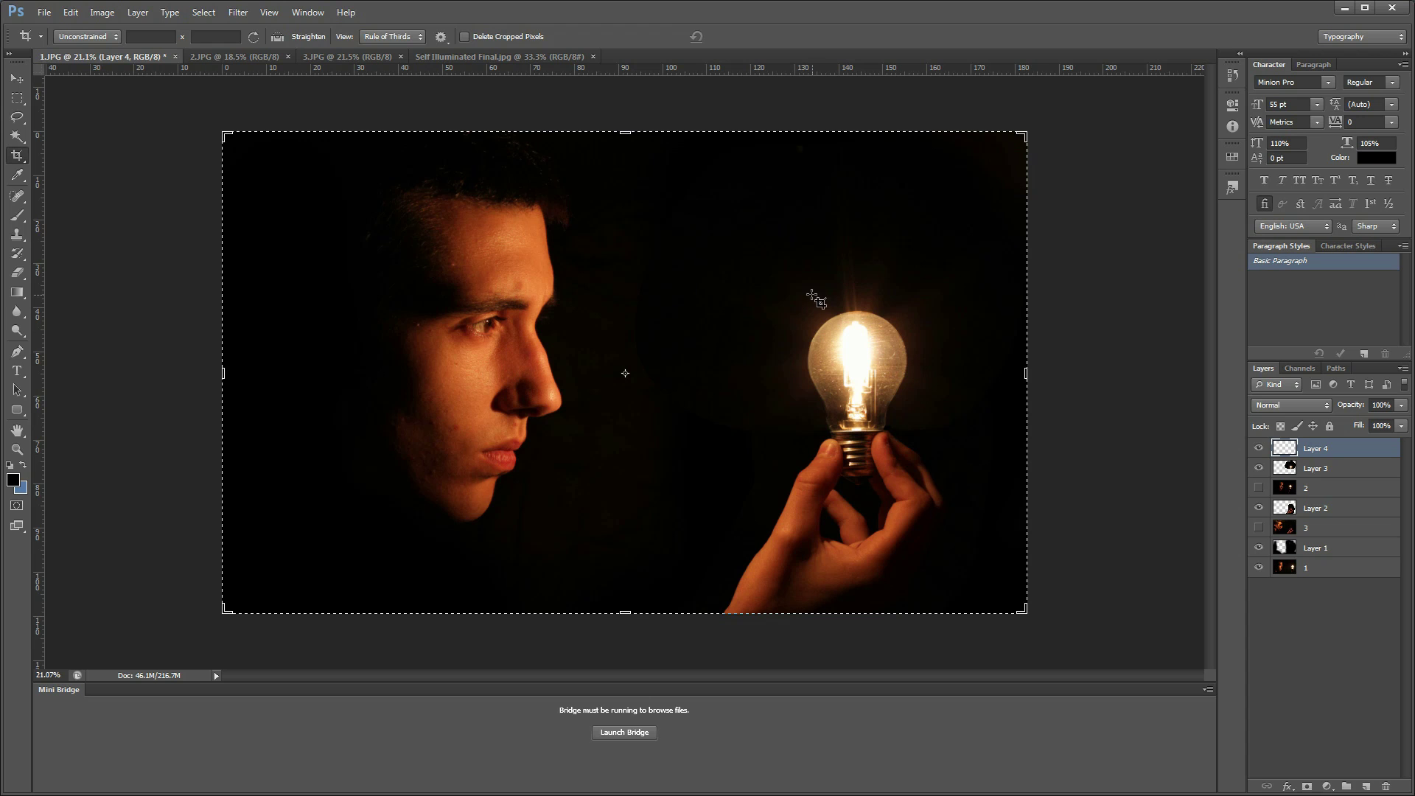
Examine the face and bulb lighting in 2.JPG, and return to the composite in 1.JPG with the Move tool active.
left_click(237, 55)
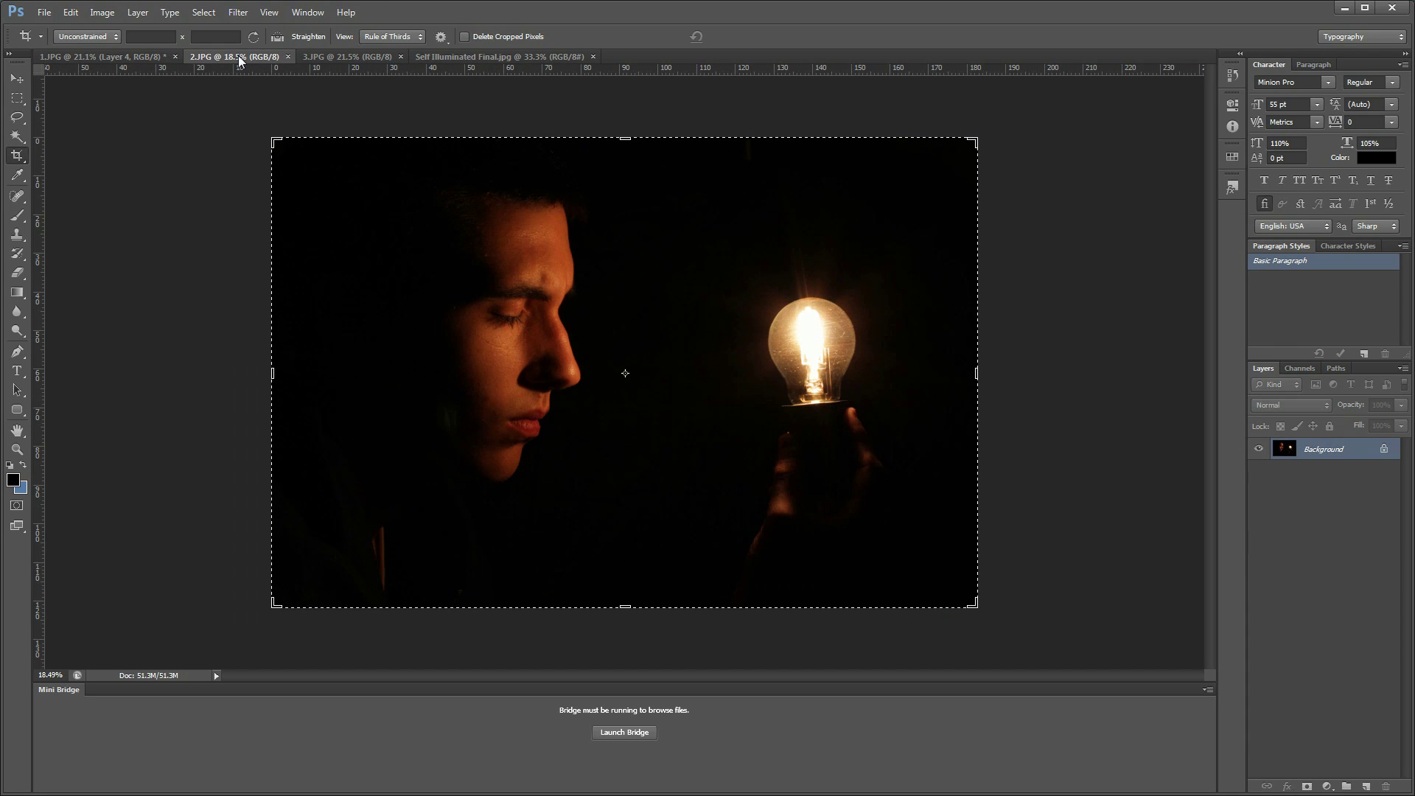
left_click(17, 78)
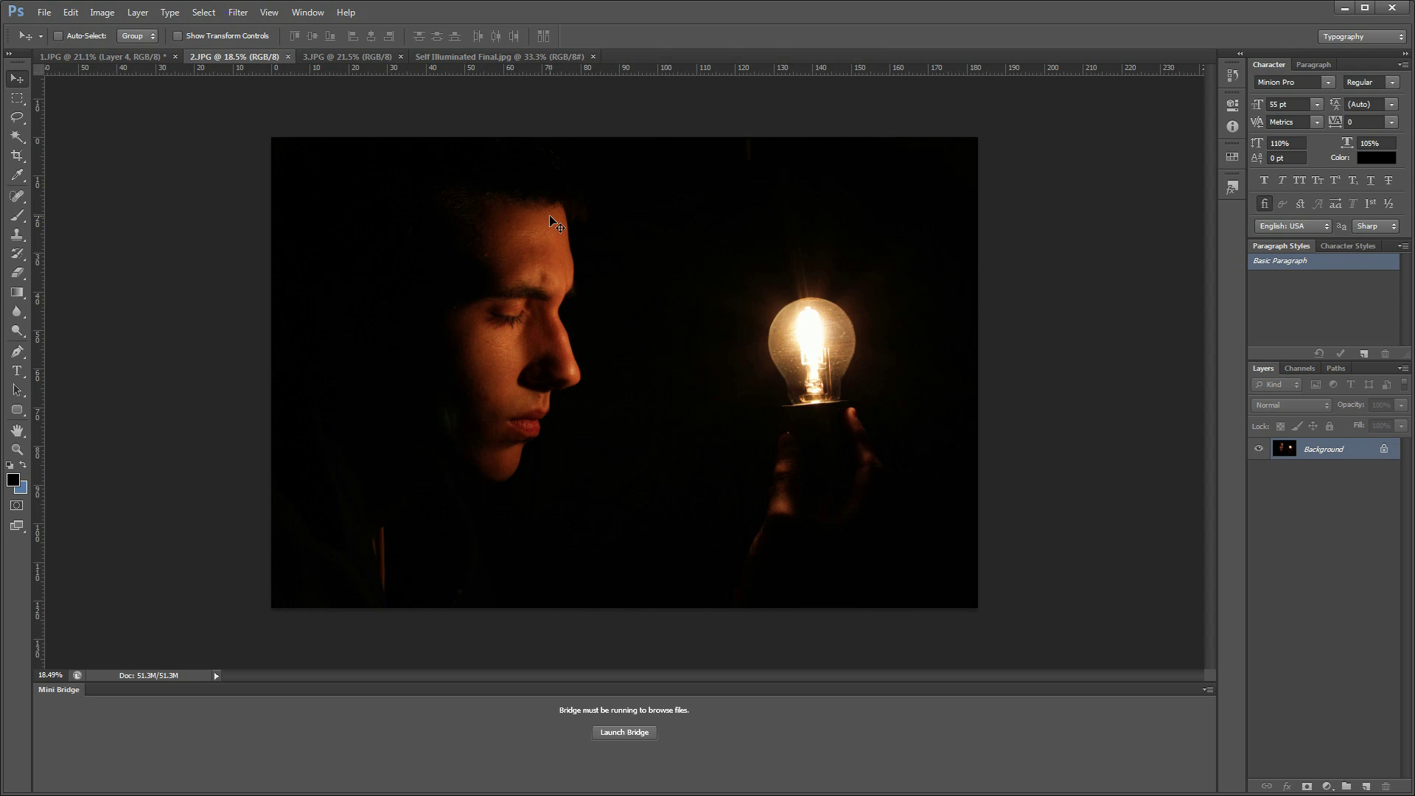
left_click(86, 57)
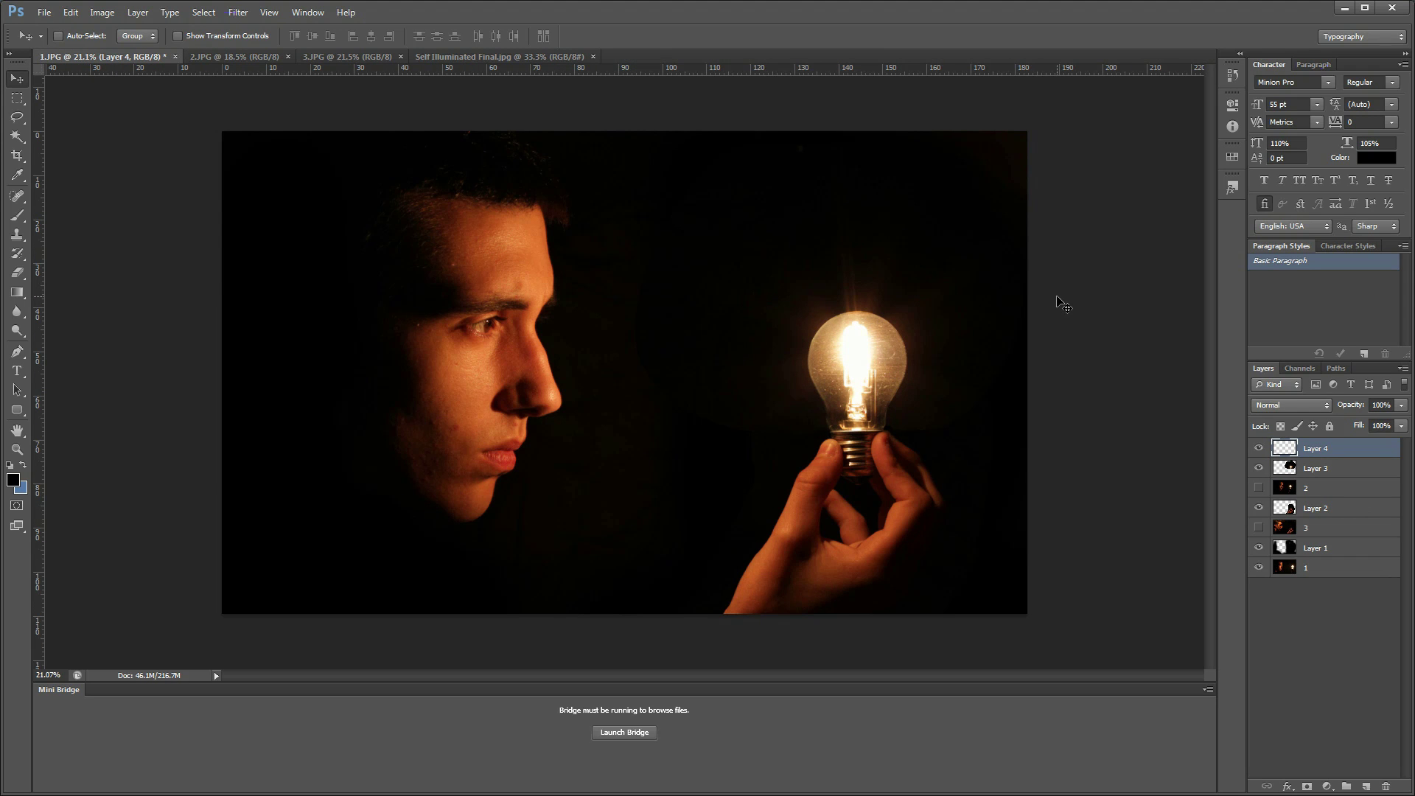
Add a Curves adjustment above Layer 4, mapping RGB input 198 to output 206 and input 61 to output 59.
left_click(1327, 786)
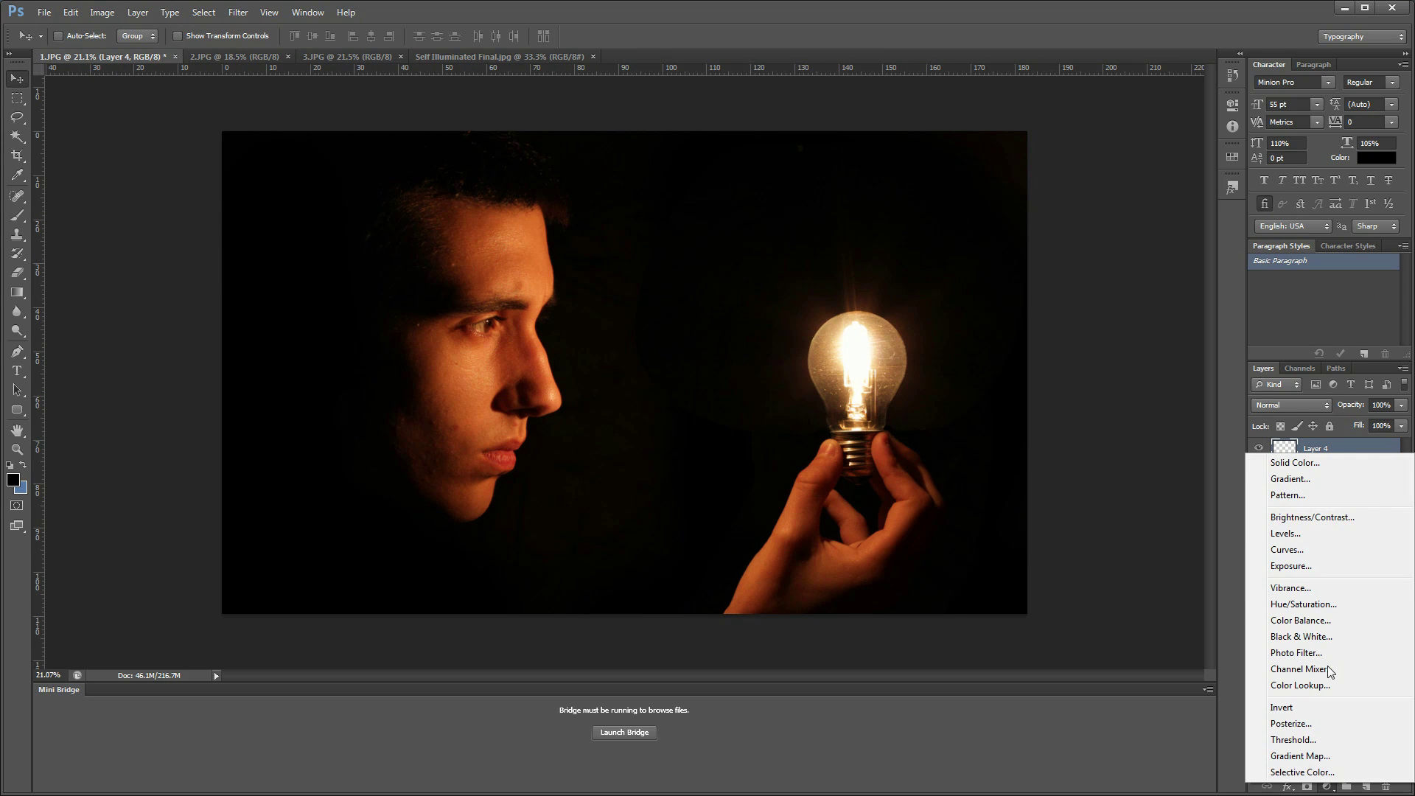
left_click(1288, 550)
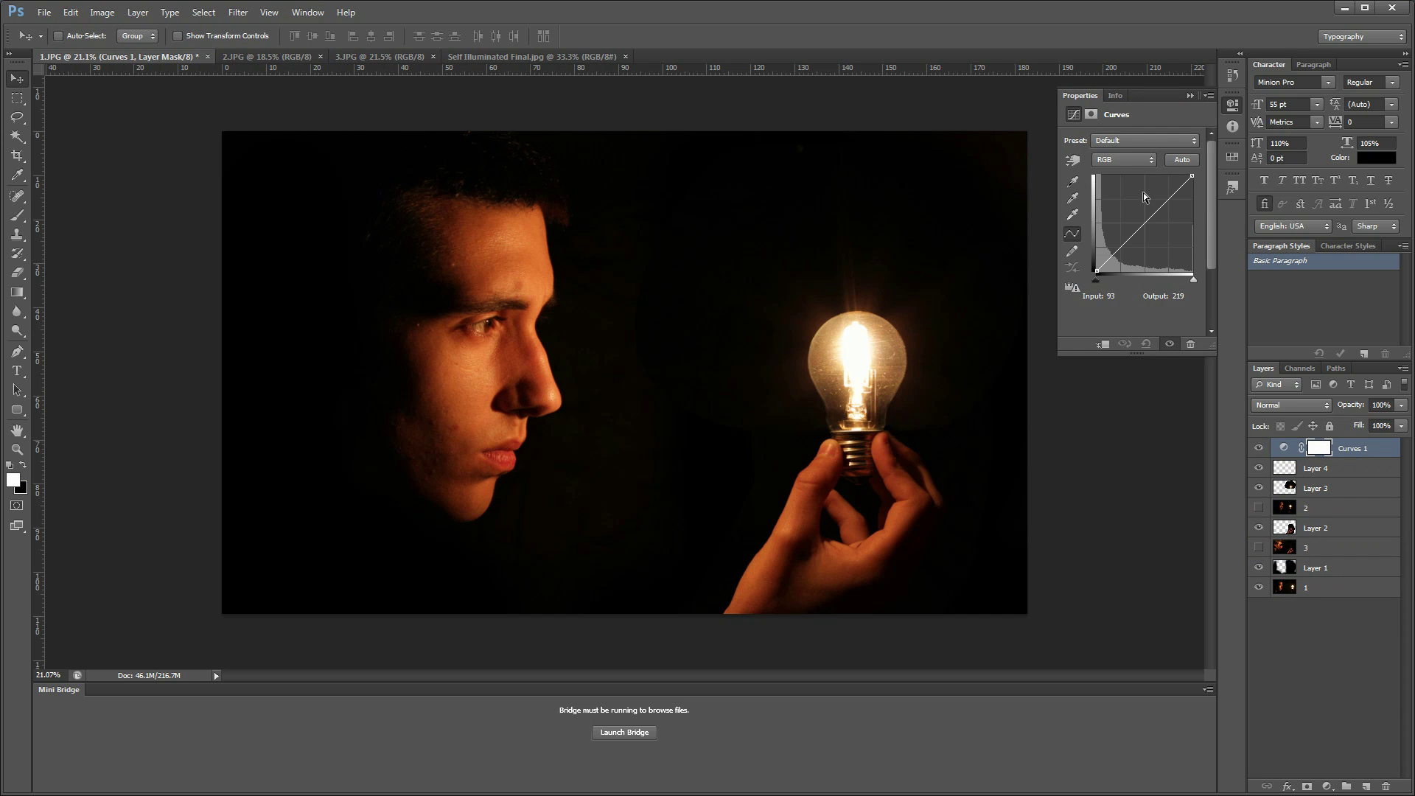
left_click_drag(1174, 194, 1171, 193)
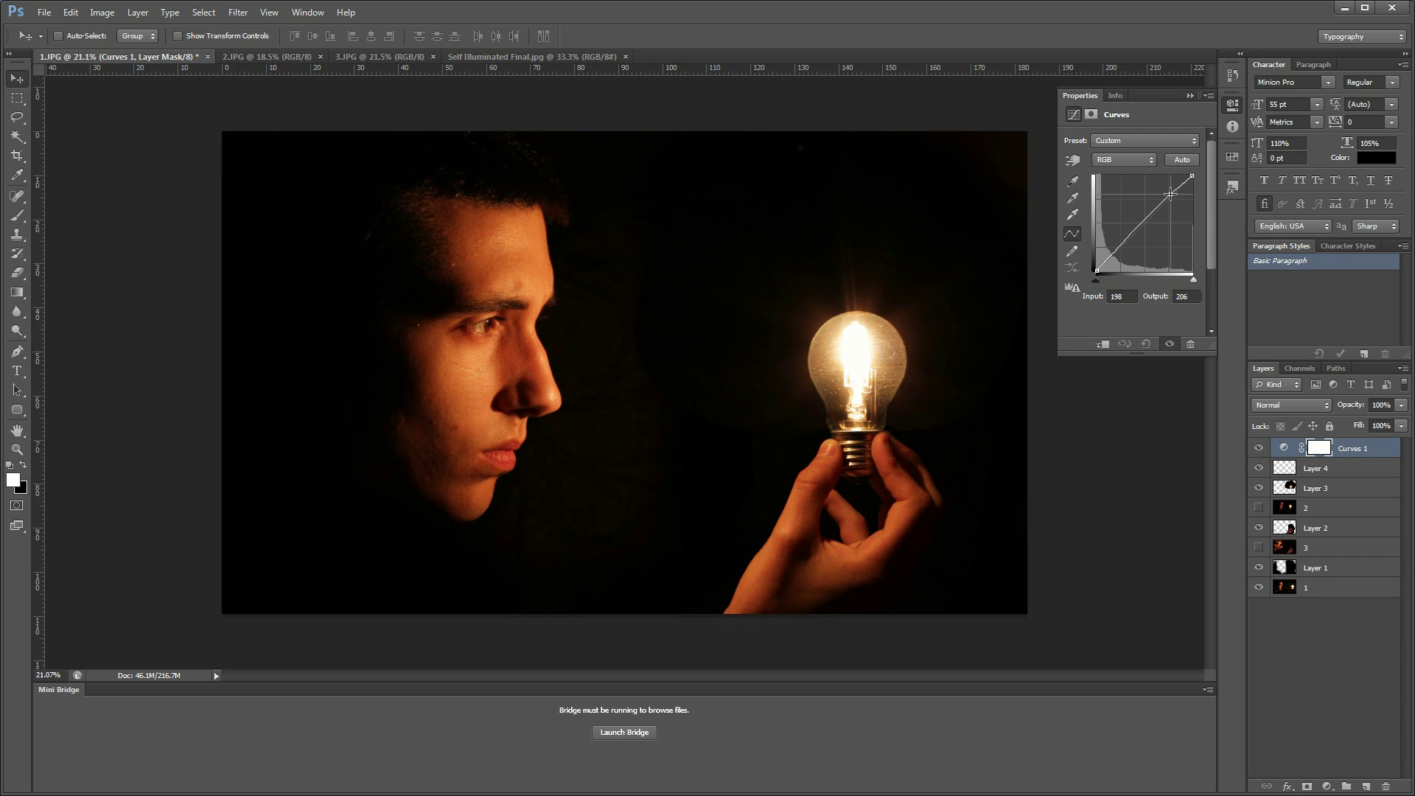
left_click_drag(1123, 244, 1120, 249)
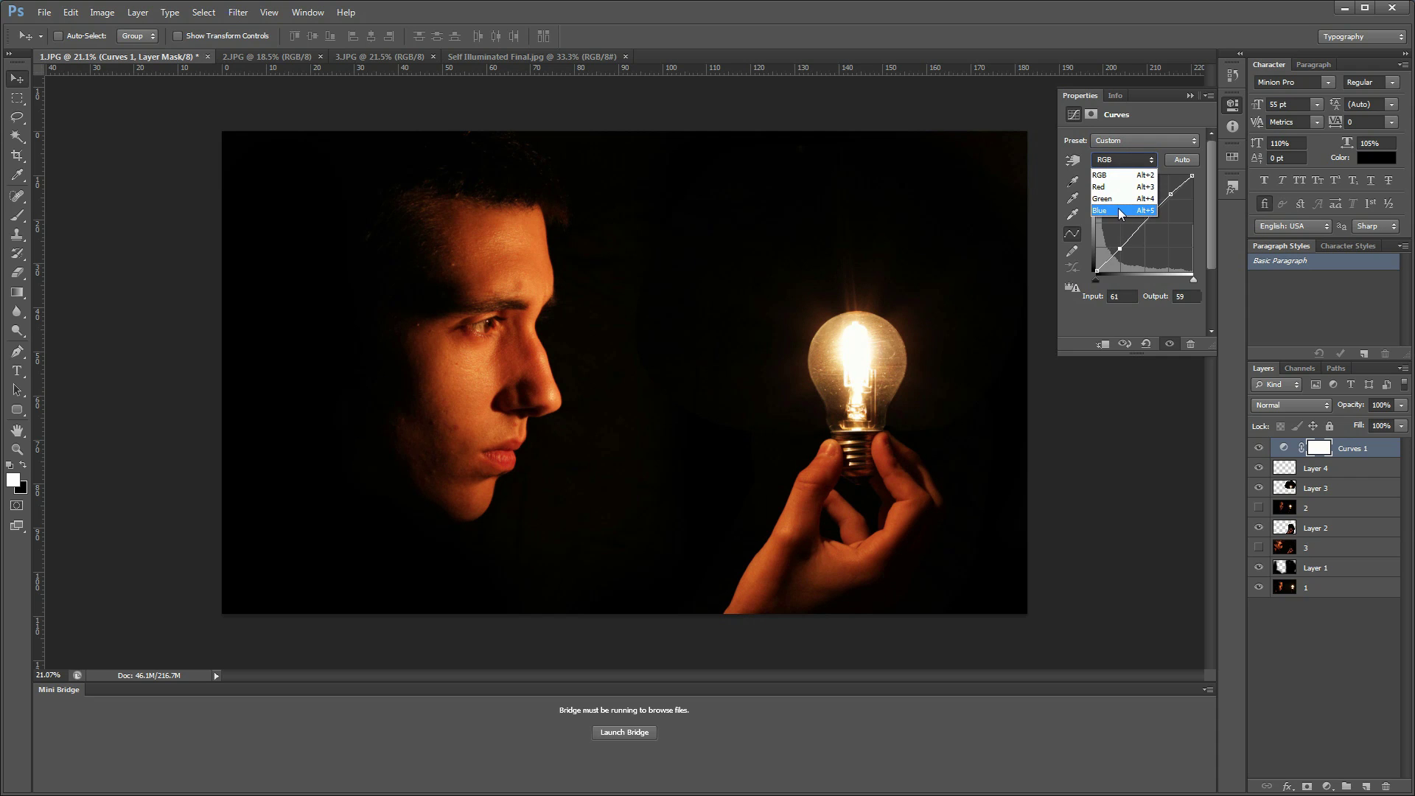
left_click(1117, 208)
left_click_drag(1121, 248, 1119, 239)
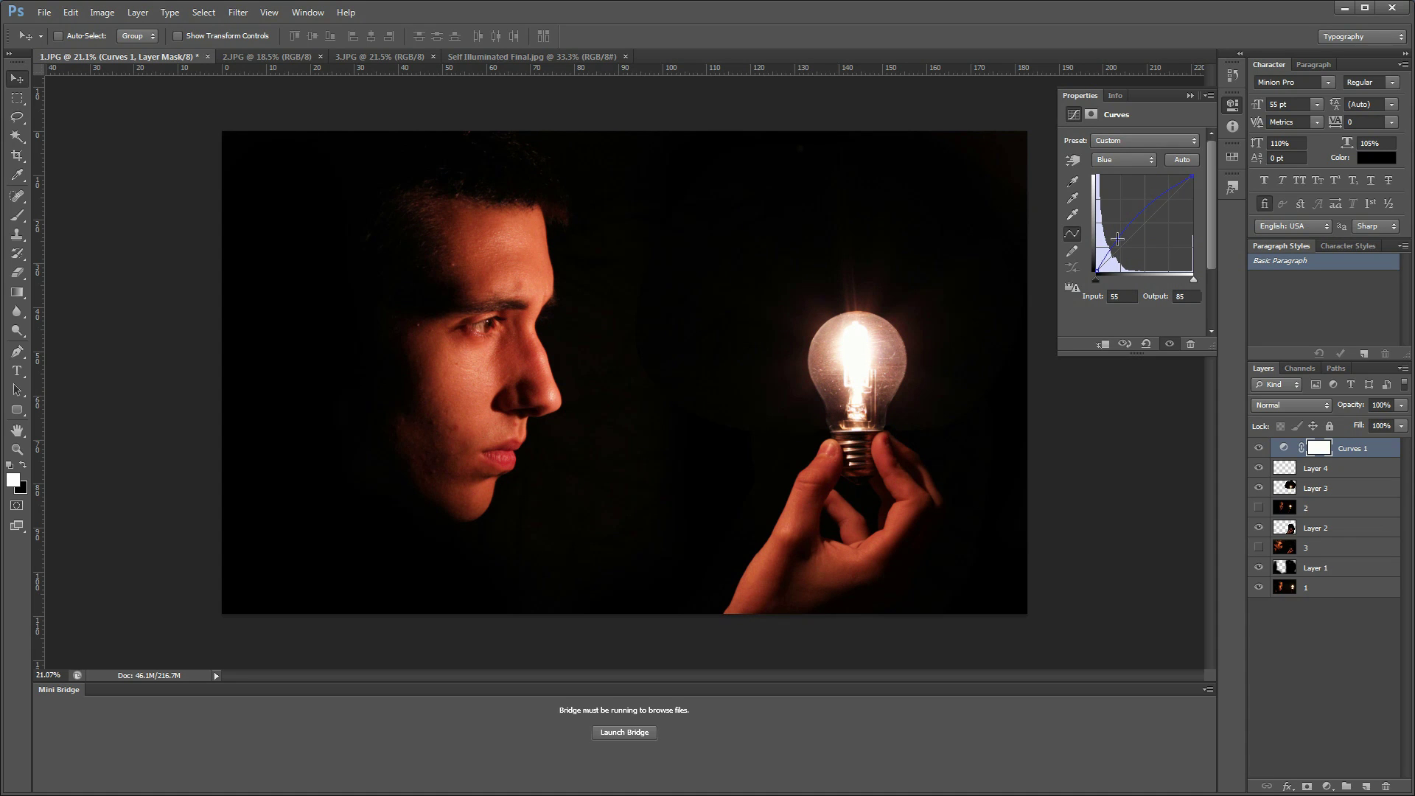
left_click_drag(1115, 242, 1097, 534)
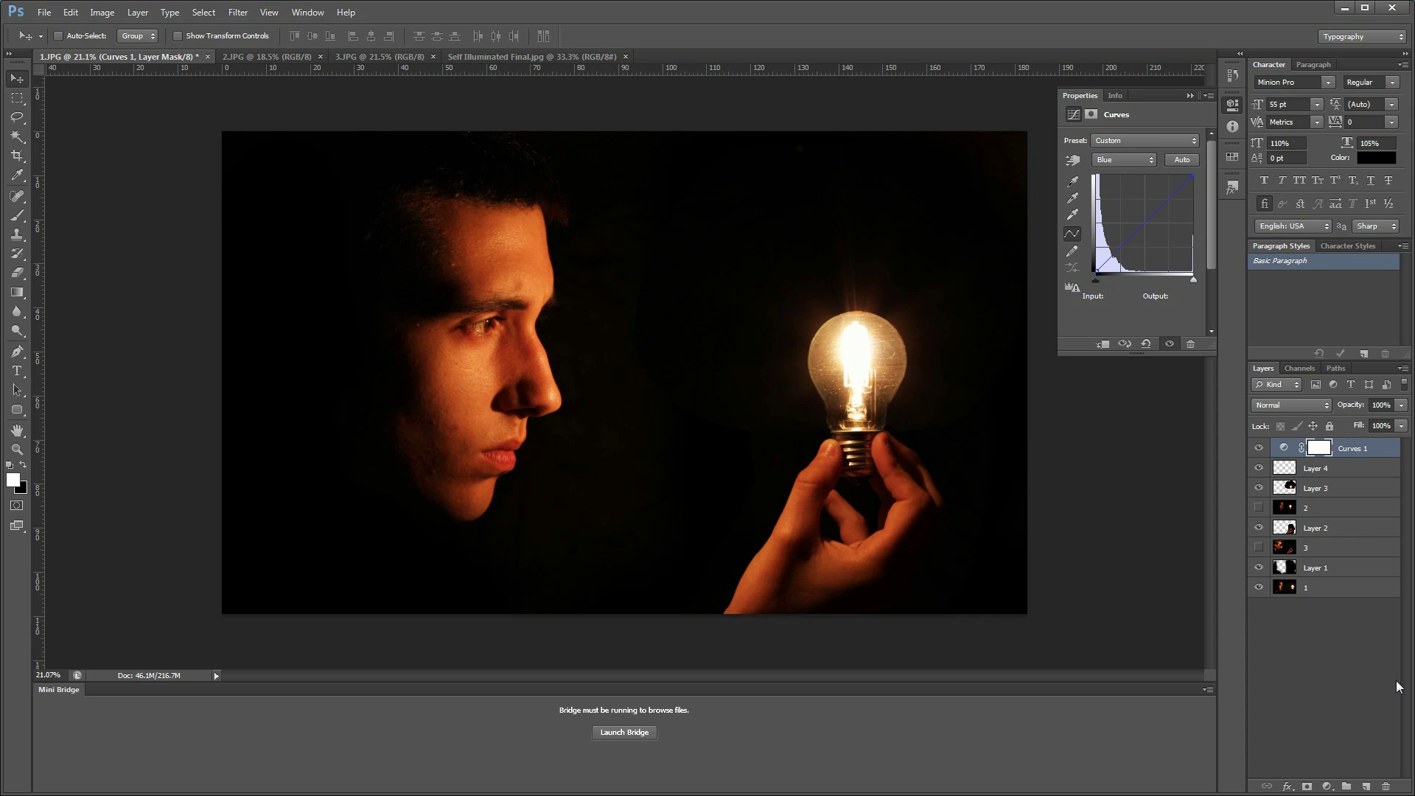
Add a second Curves adjustment on top and raise its Blue channel from input 106 to output 141.
left_click(1327, 787)
left_click(1292, 551)
left_click(1138, 158)
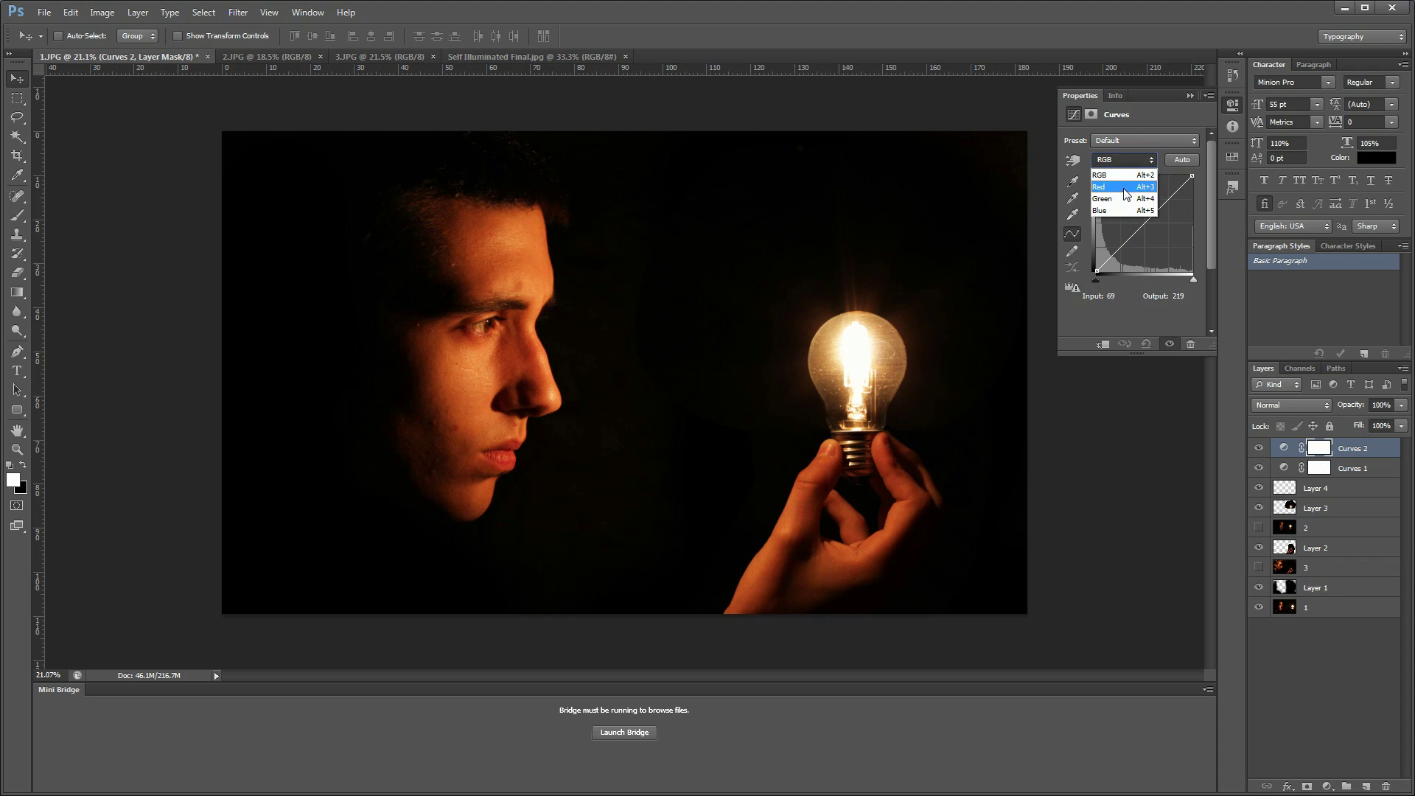
left_click(1130, 214)
left_click_drag(1142, 224, 1137, 216)
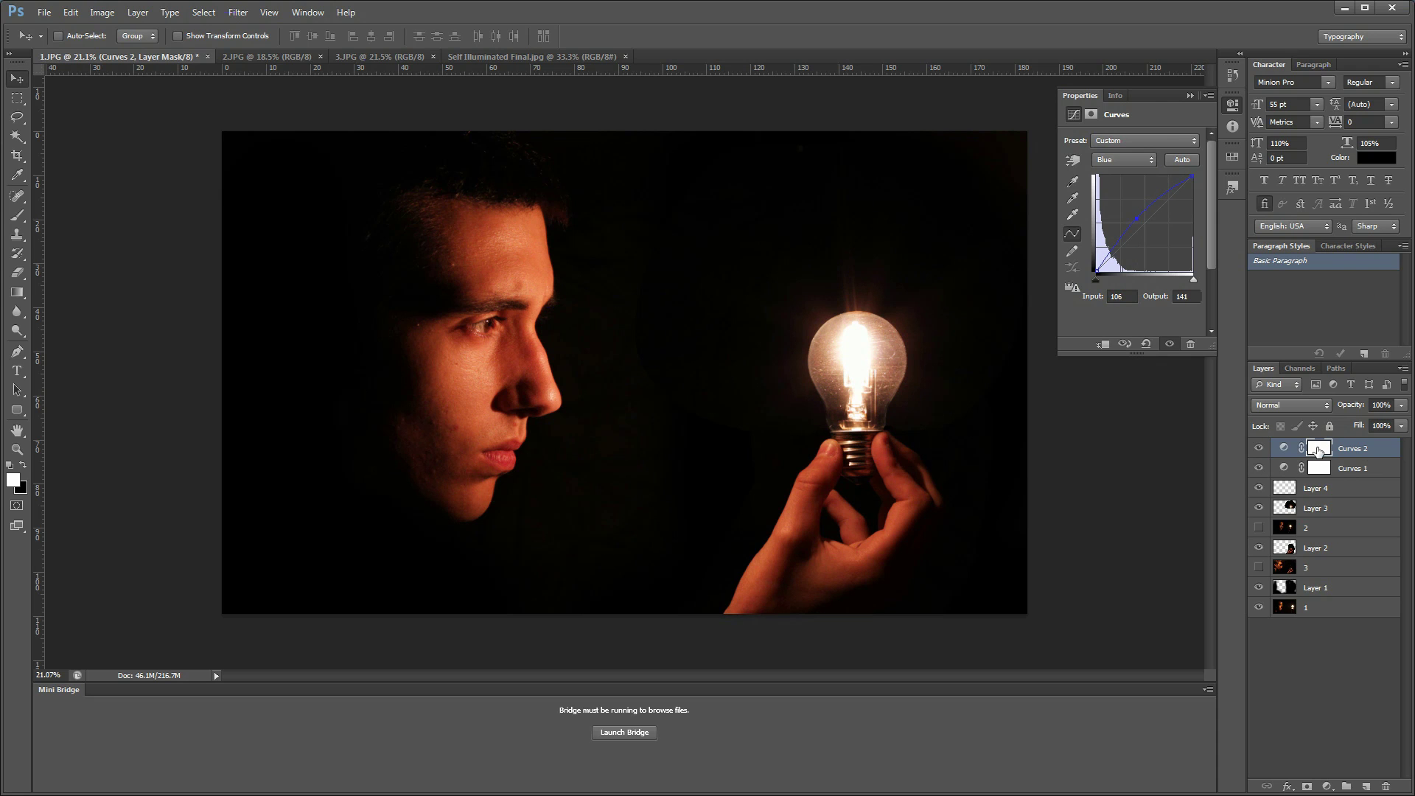
Paint black with a large brush on the second Curves layer's mask over the bulb and the hand.
left_click(1319, 450)
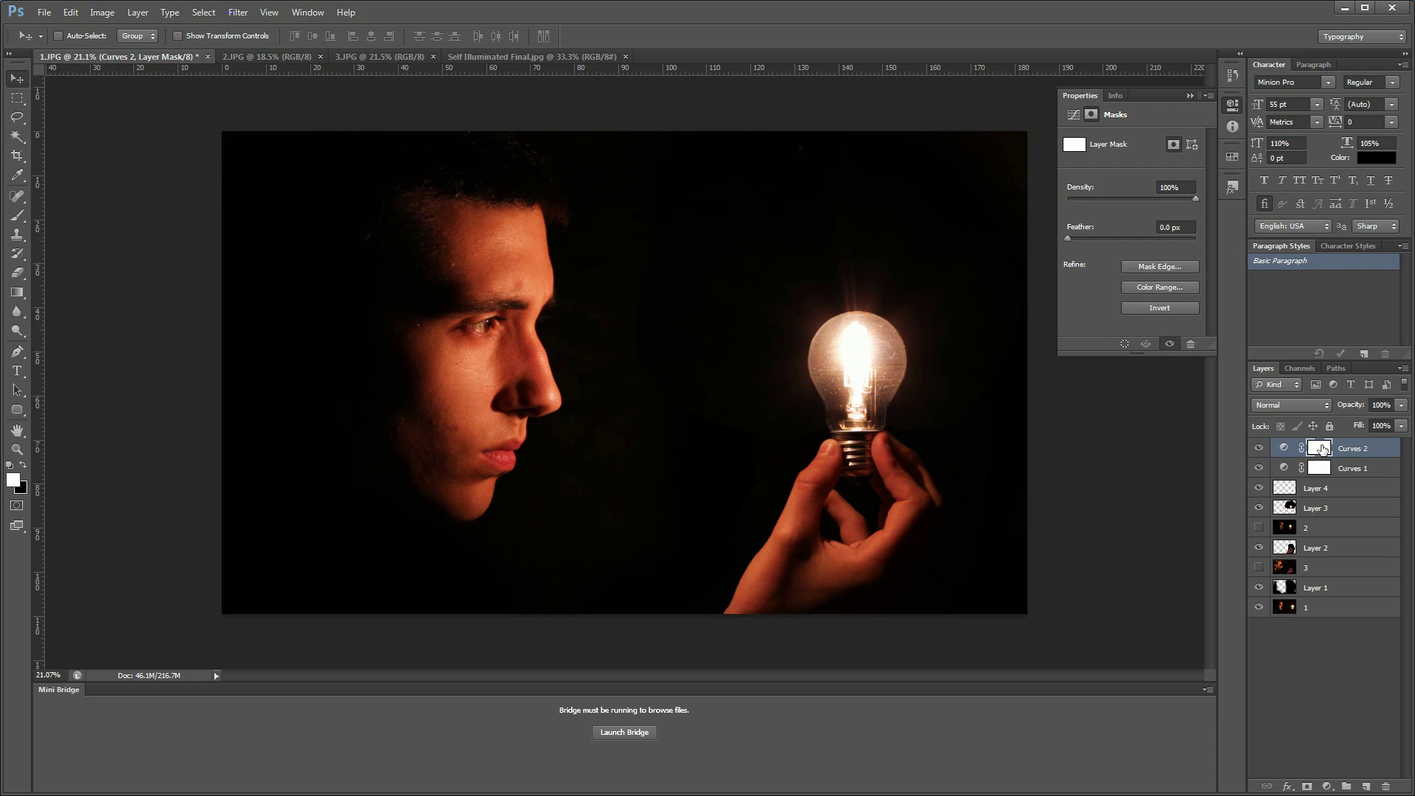
key("b")
key("x")
left_click_drag(655, 334, 717, 332)
mouse_move(864, 344)
left_mouse_down()
mouse_move(830, 328)
mouse_move(880, 359)
mouse_move(826, 401)
mouse_move(857, 402)
mouse_move(882, 430)
left_mouse_up()
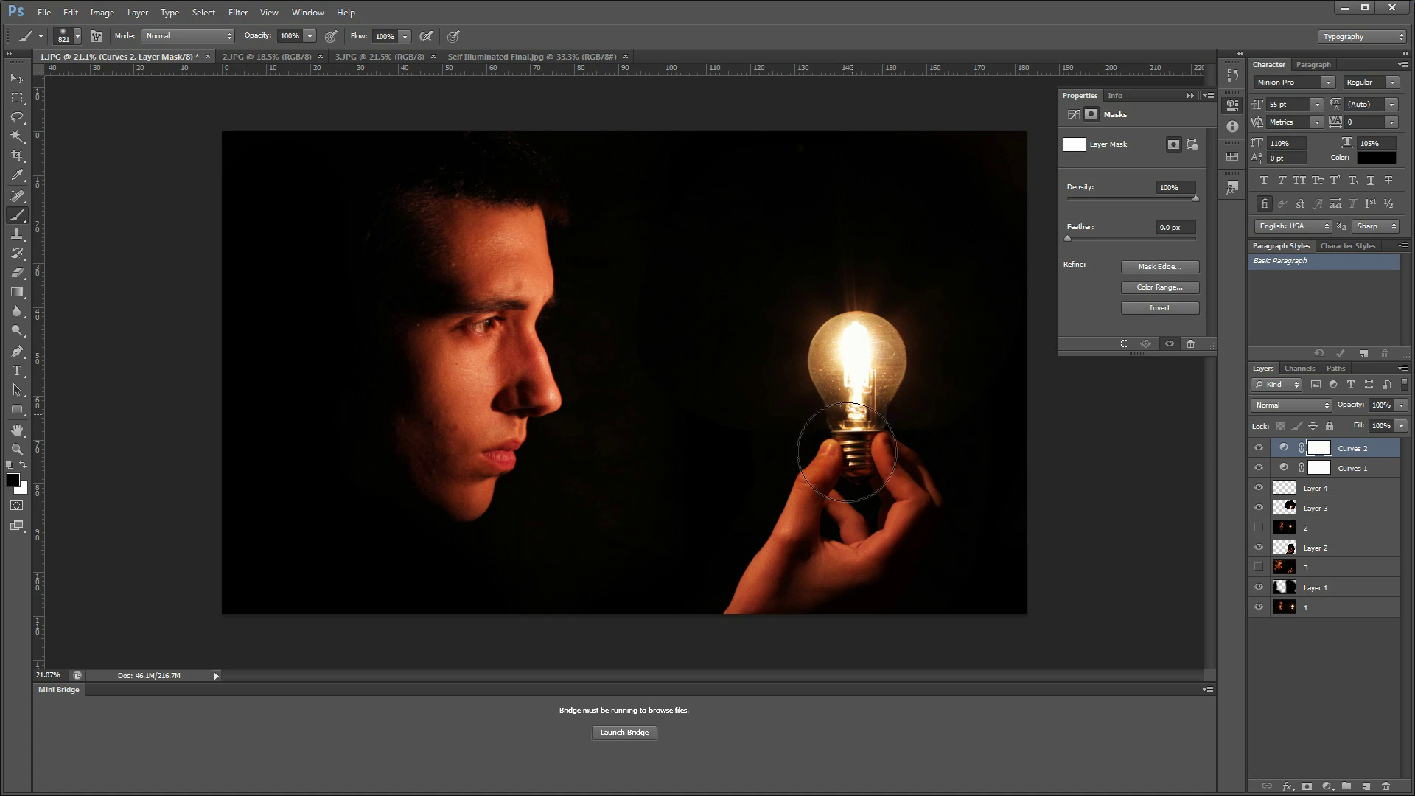
mouse_move(833, 513)
left_mouse_down()
mouse_move(782, 538)
mouse_move(841, 577)
mouse_move(754, 624)
mouse_move(686, 615)
mouse_move(810, 582)
mouse_move(901, 593)
mouse_move(815, 600)
left_mouse_up()
Paint white at 50% brush opacity over the hand on the second Curves layer's mask, and close the mask properties.
key("x")
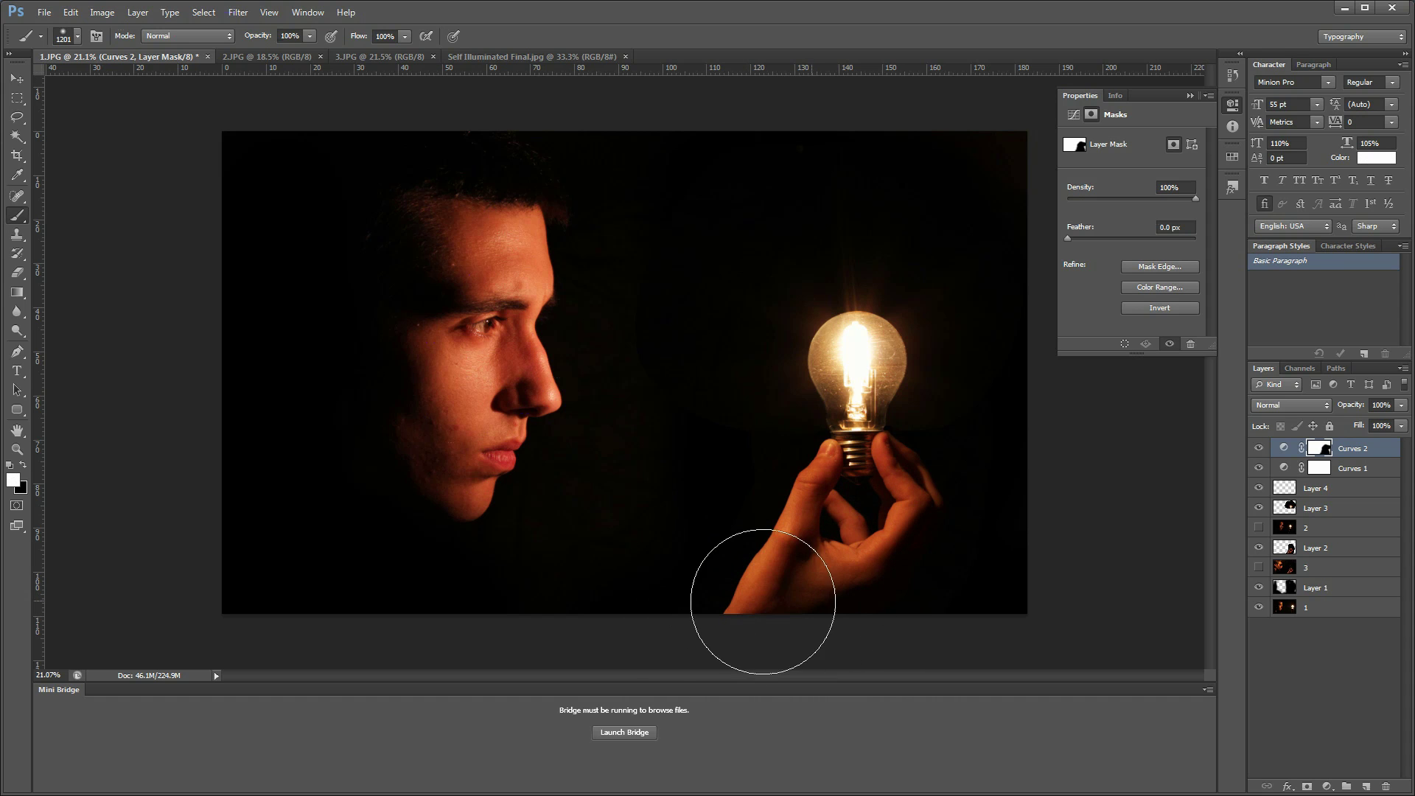
key("Return")
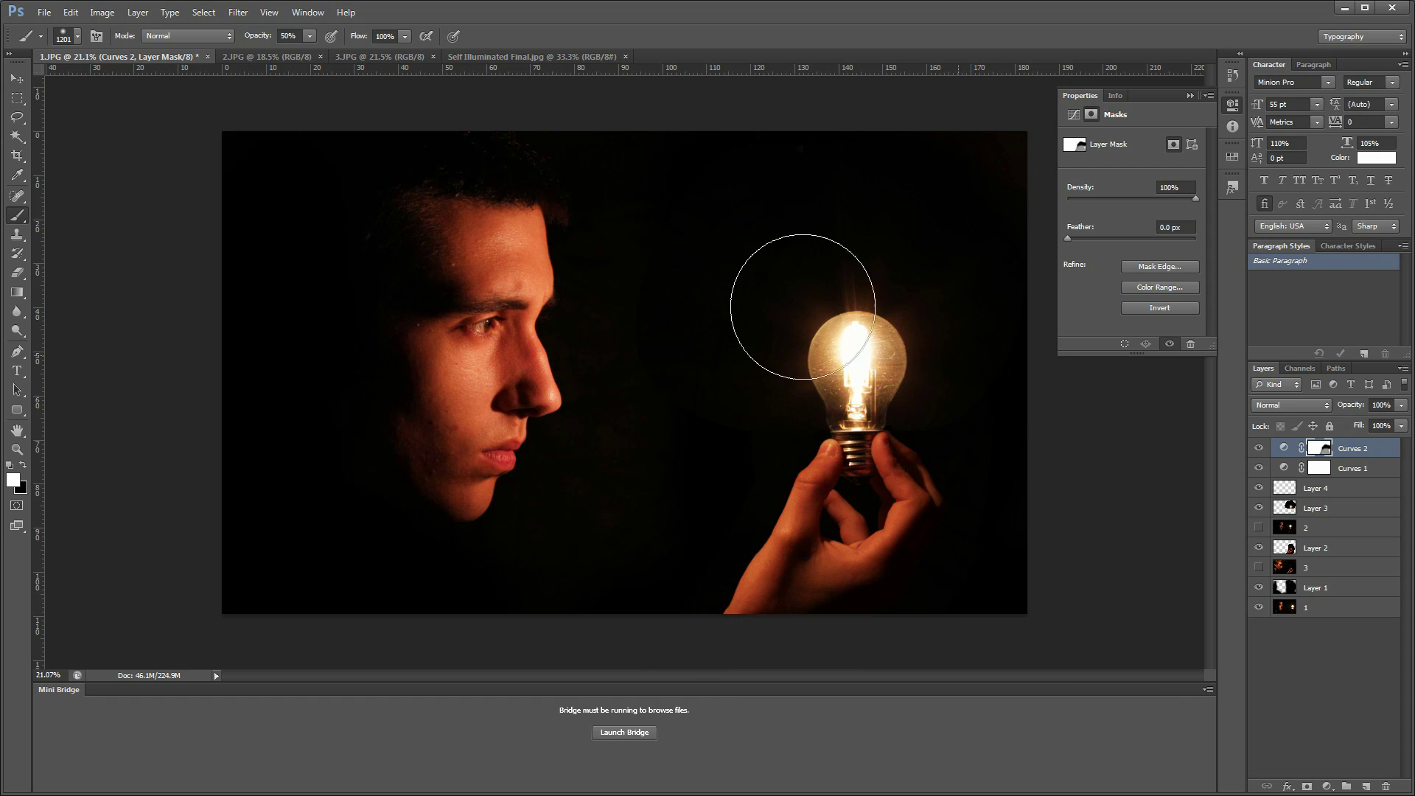
left_click(15, 80)
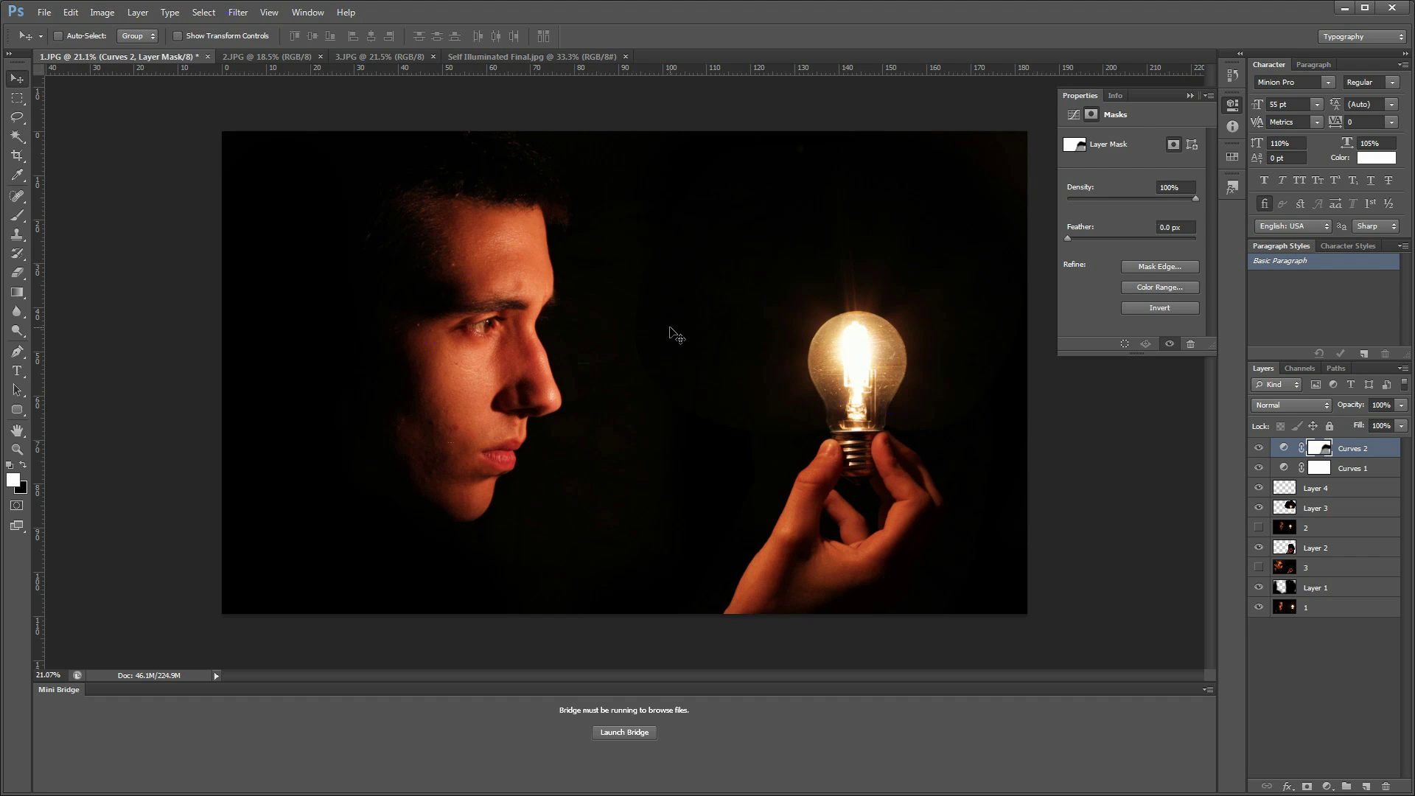
left_click(1190, 95)
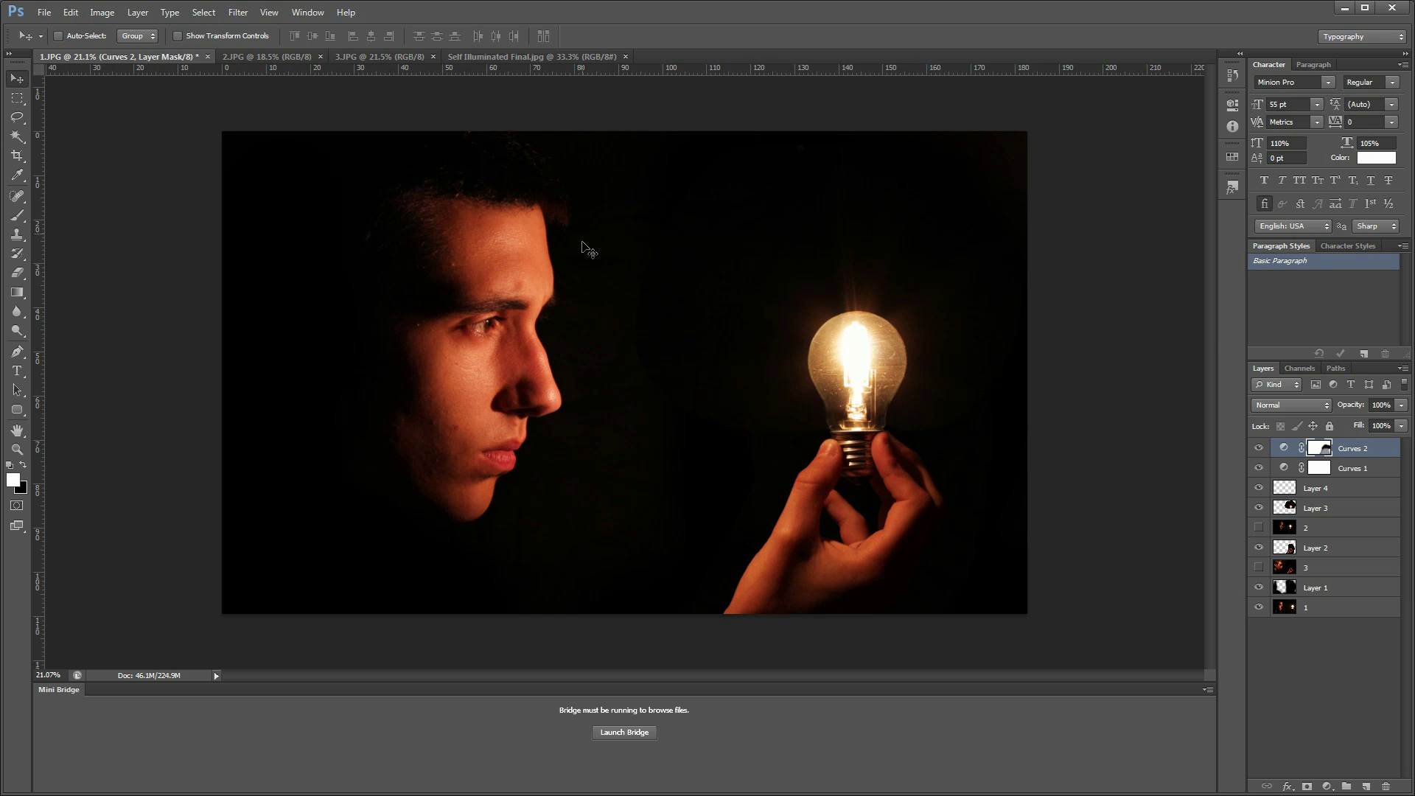